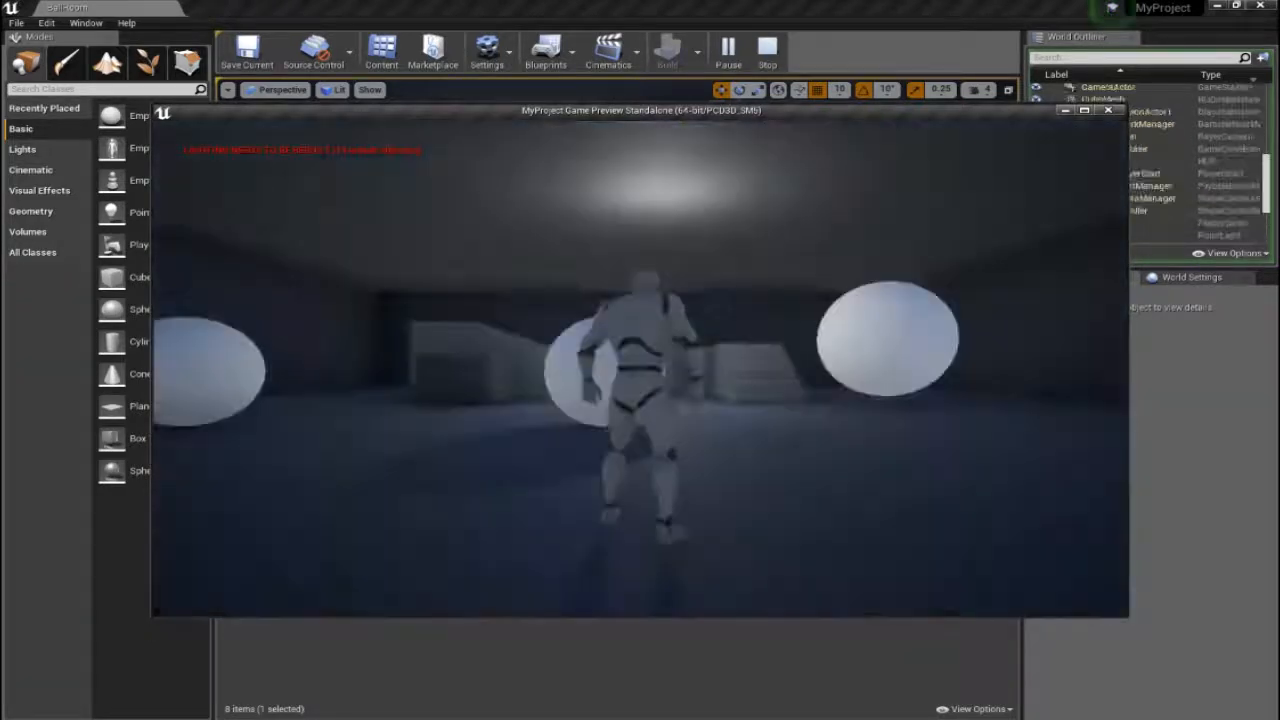
Step: Play-test the level by running the character between the ball room, hallway and cube room, and end the preview
{"action": "key", "text": "w"}
{"action": "key", "text": "w"}
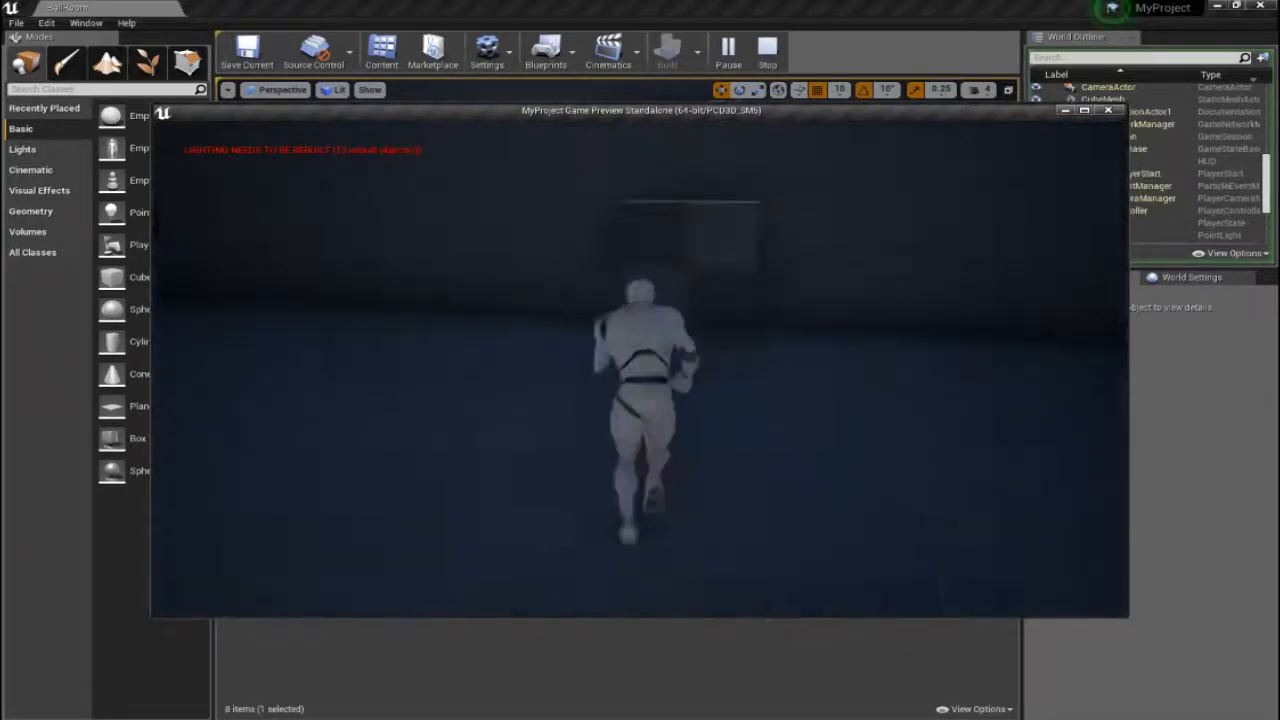
{"action": "key", "text": "w"}
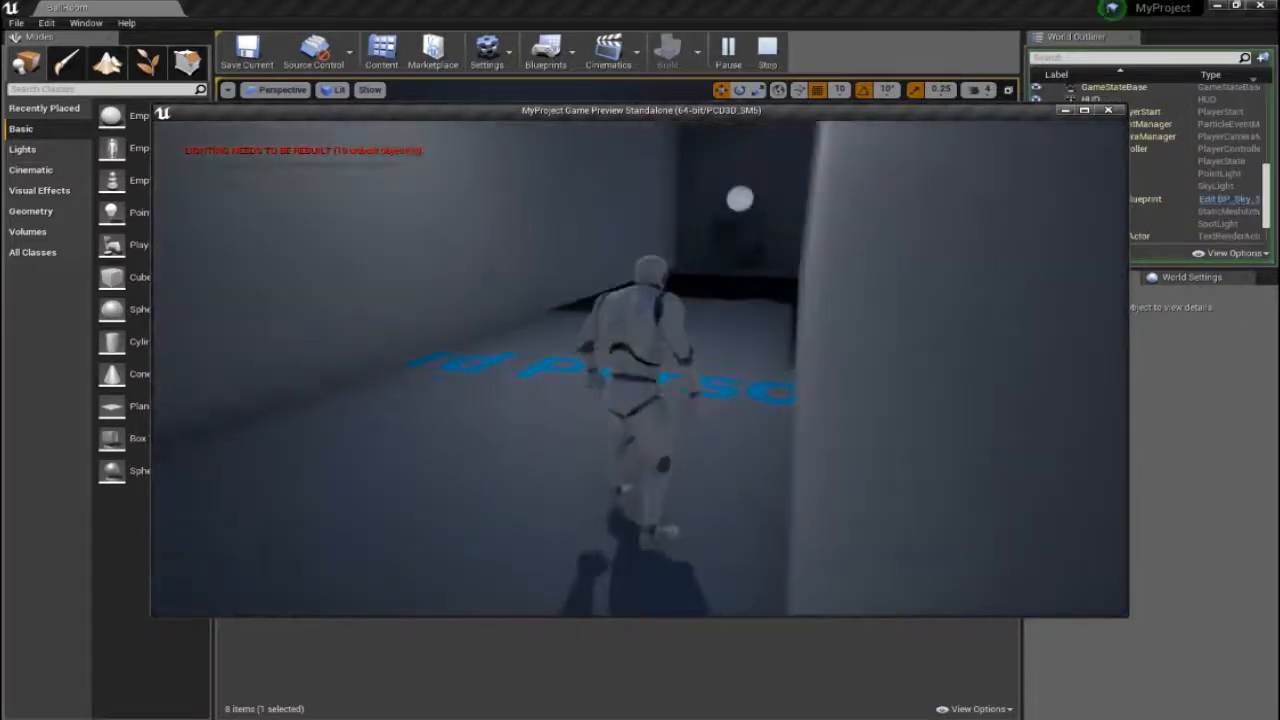
{"action": "key", "text": "w"}
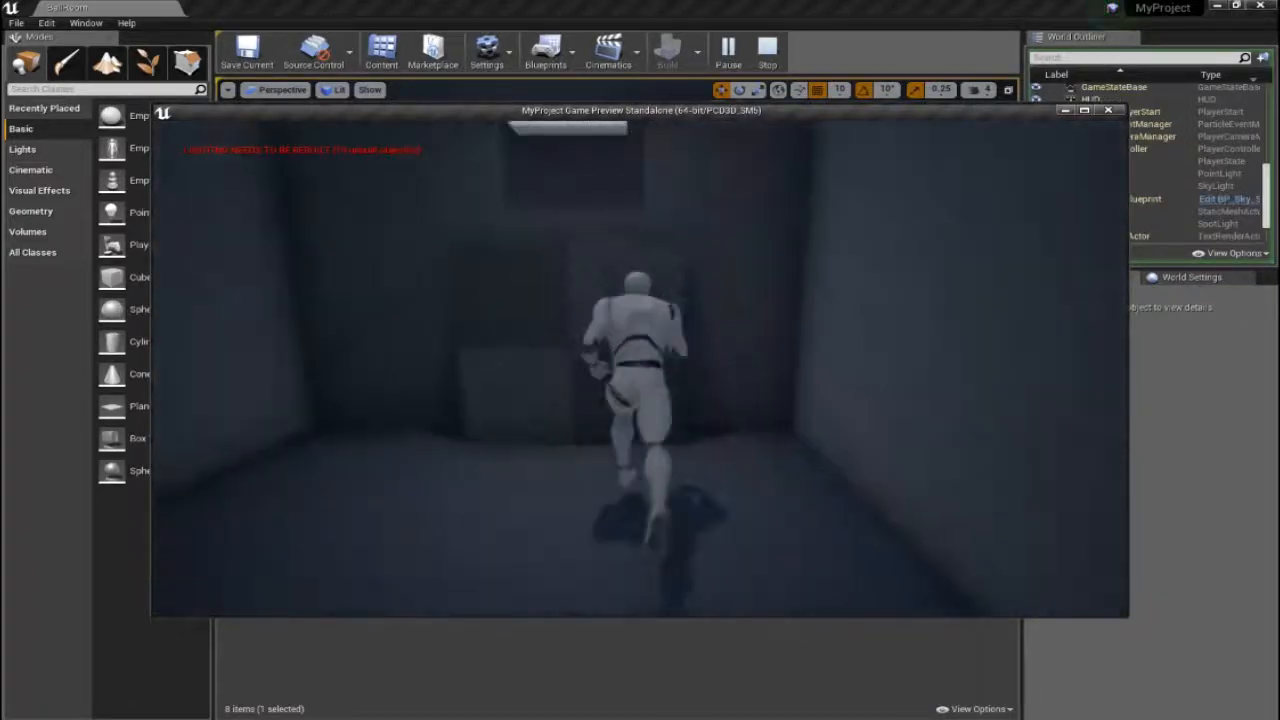
{"action": "key", "text": "w"}
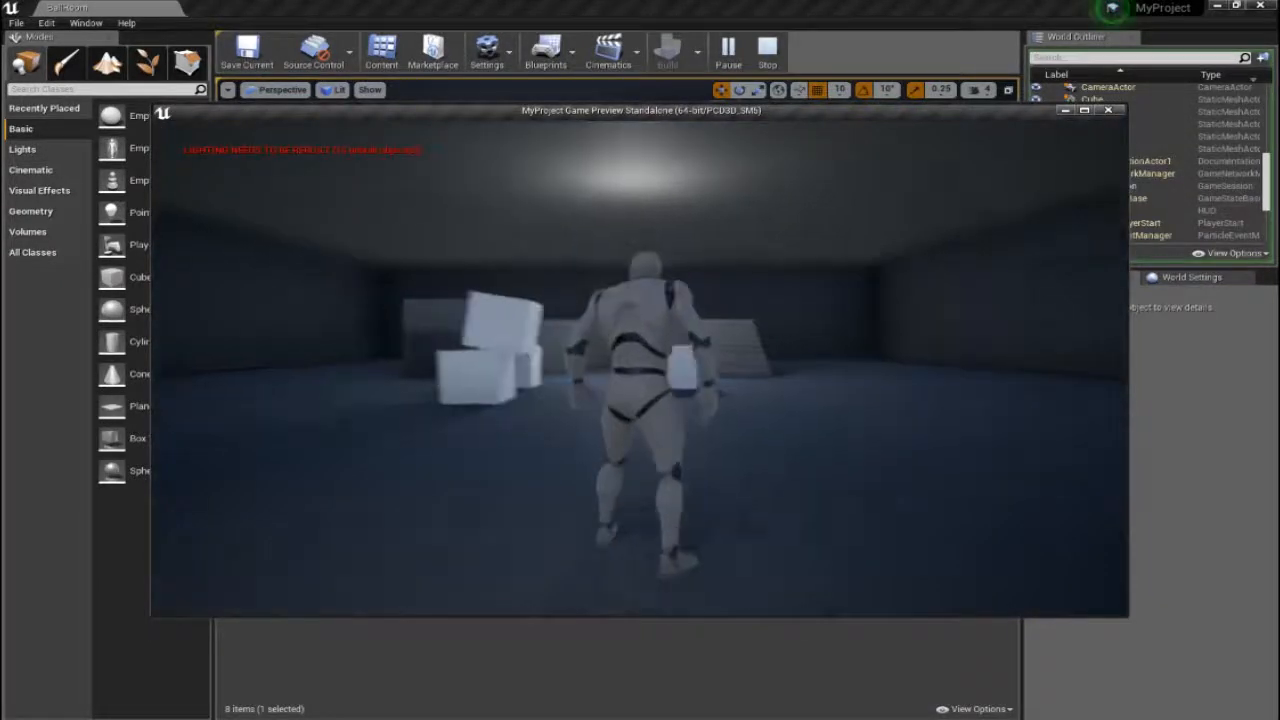
{"action": "key", "text": "w"}
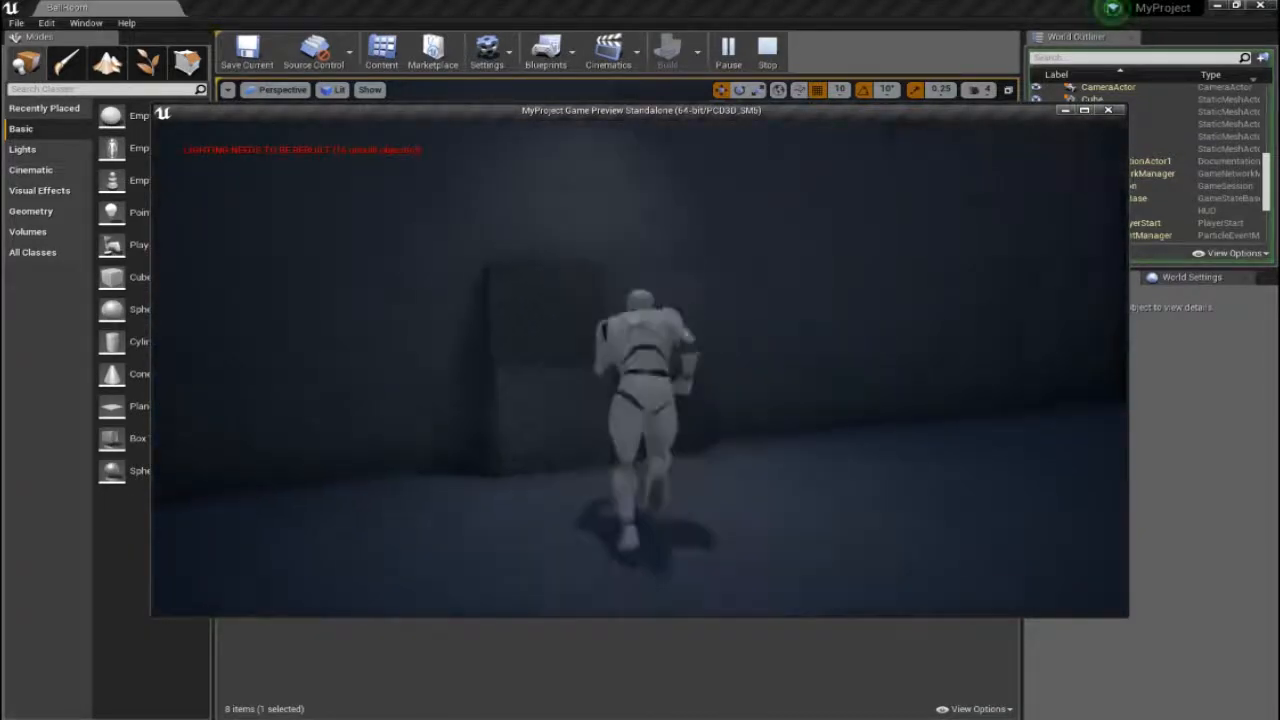
{"action": "key", "text": "w"}
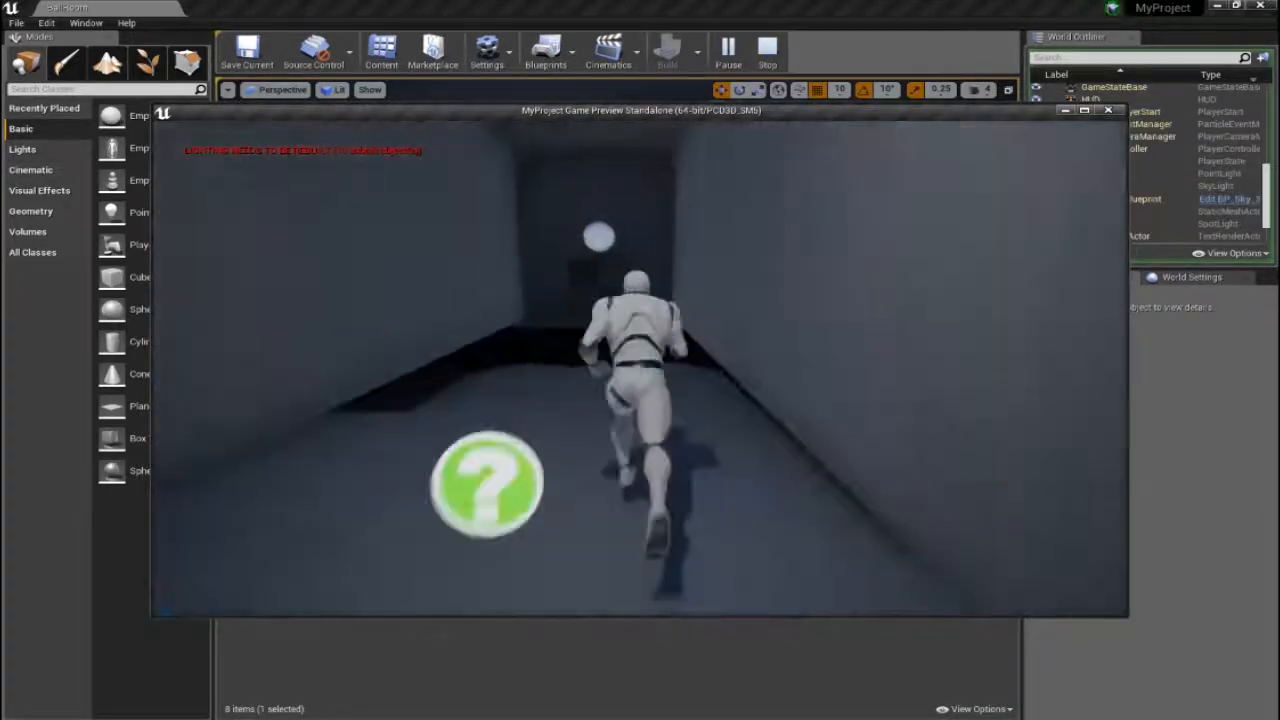
{"action": "key", "text": "w"}
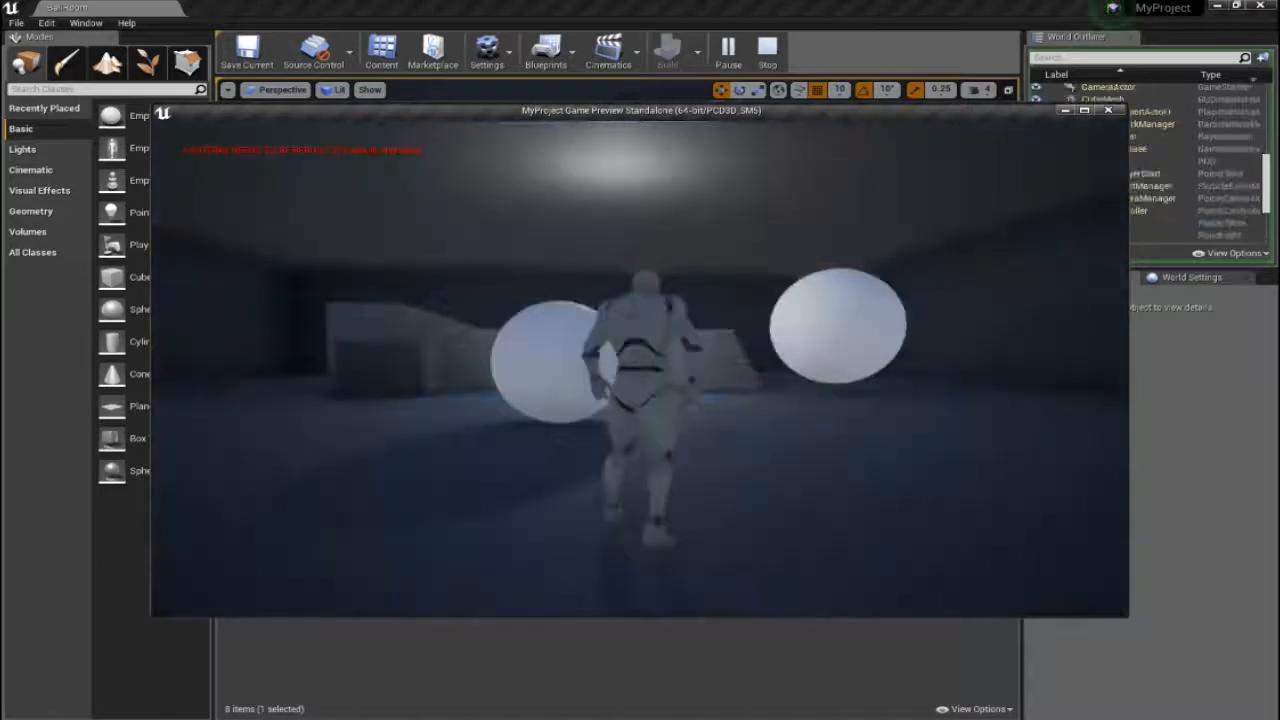
{"action": "key", "text": "w"}
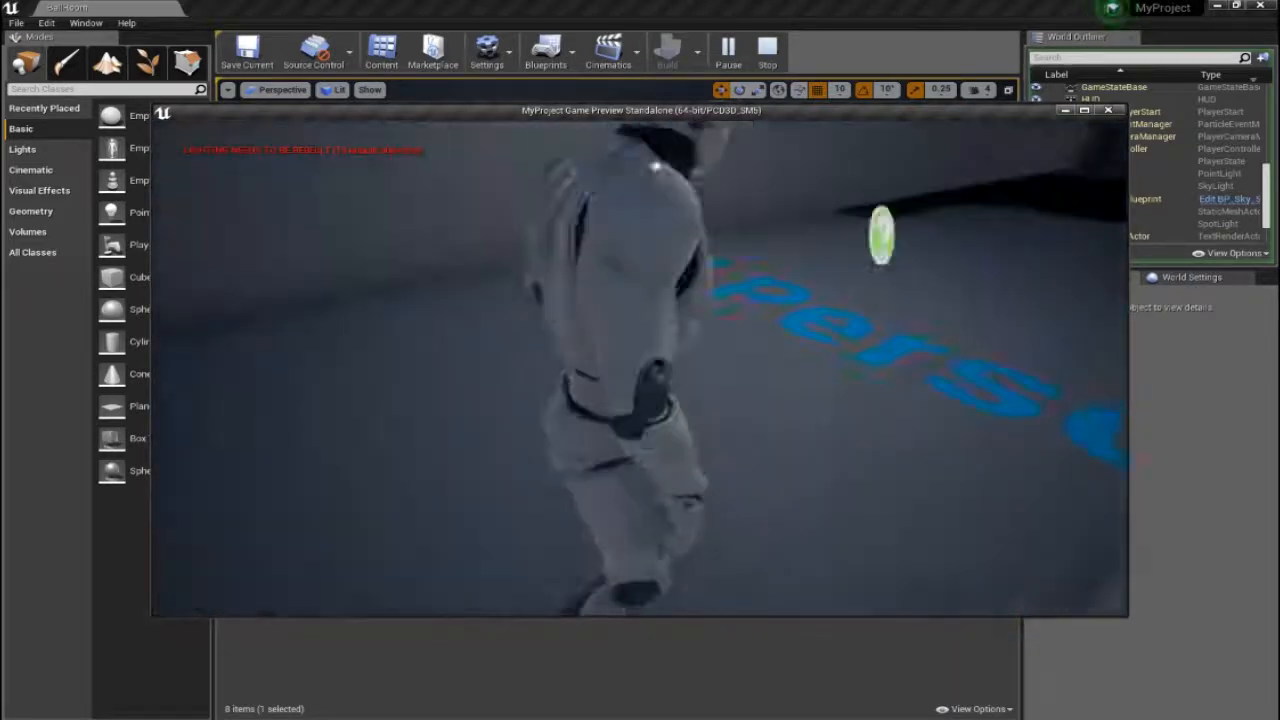
{"action": "key", "text": "w"}
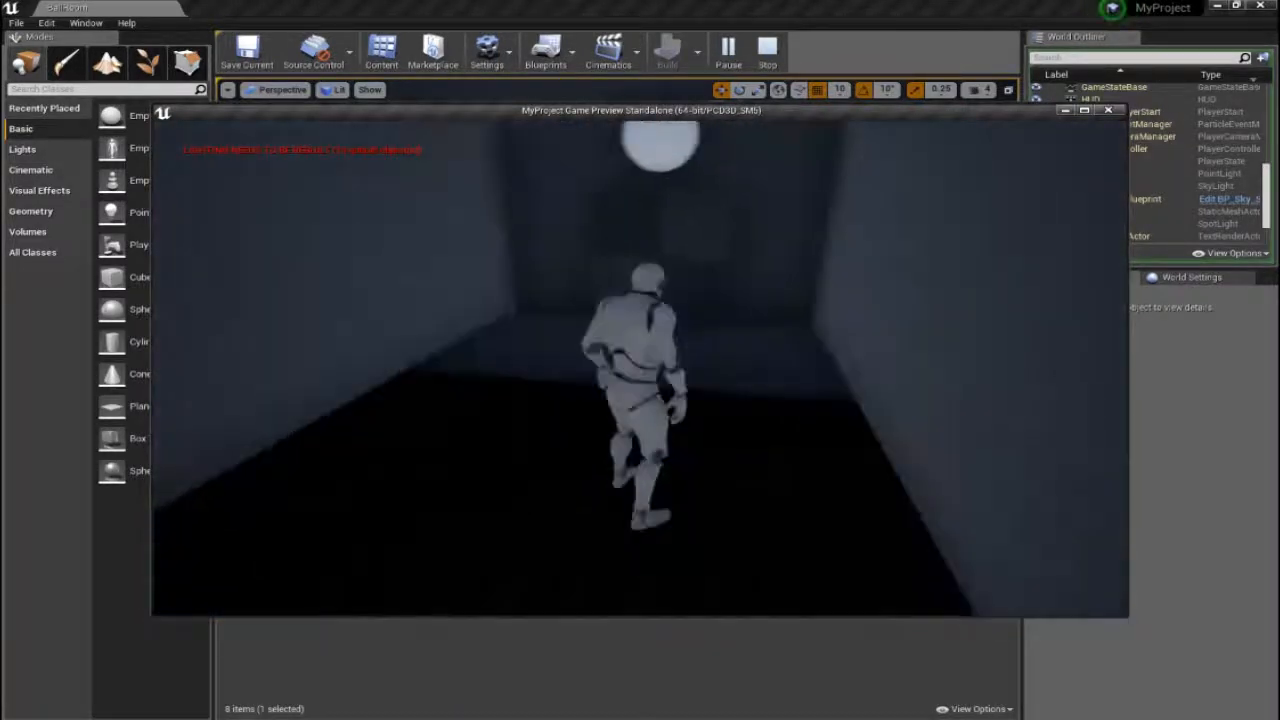
{"action": "key", "text": "w"}
{"action": "key", "text": "Escape"}
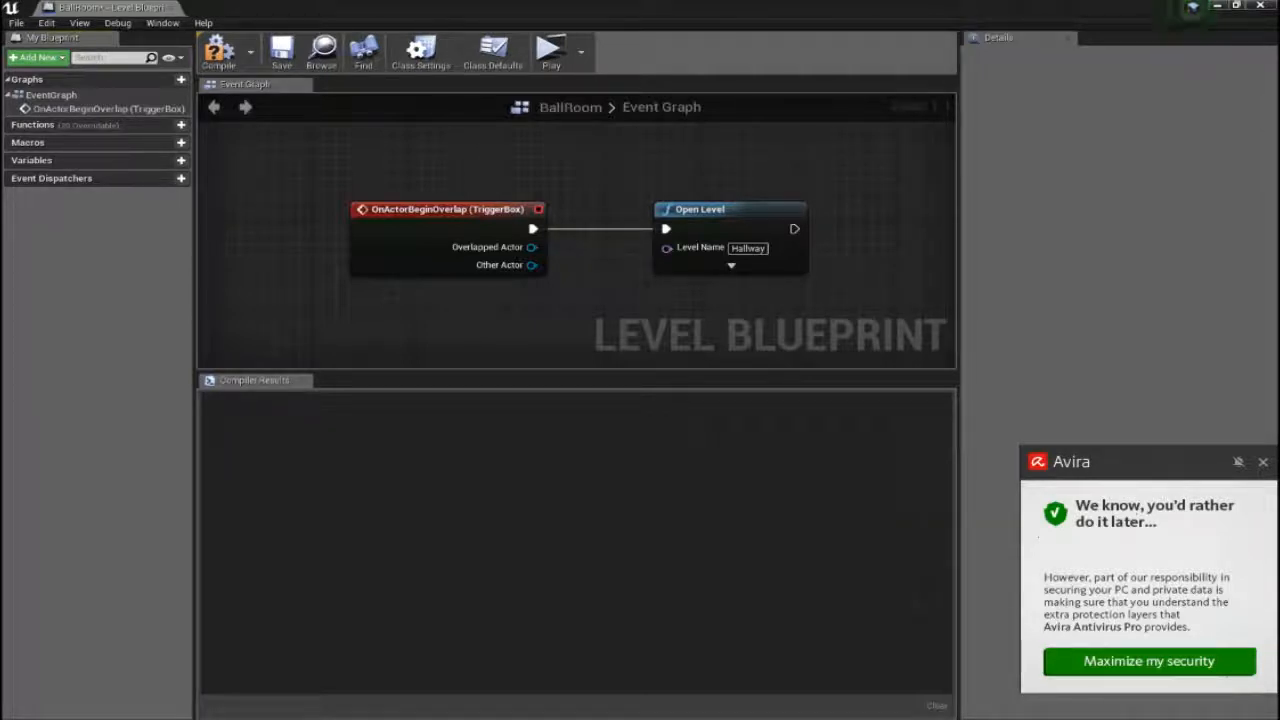
Step: Return to the level editor and select the TriggerBox by the wall in the BallRoom level
{"action": "left_click", "coordinate": [1217, 7]}
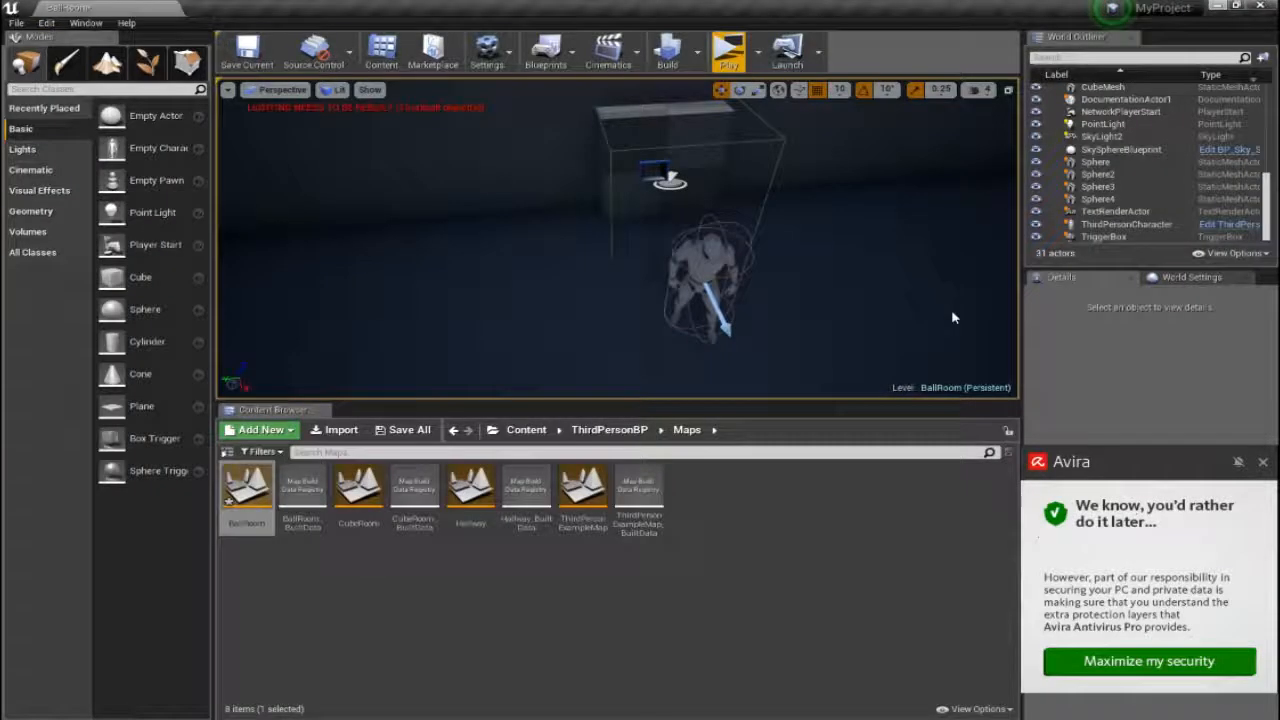
{"action": "left_click", "coordinate": [772, 173]}
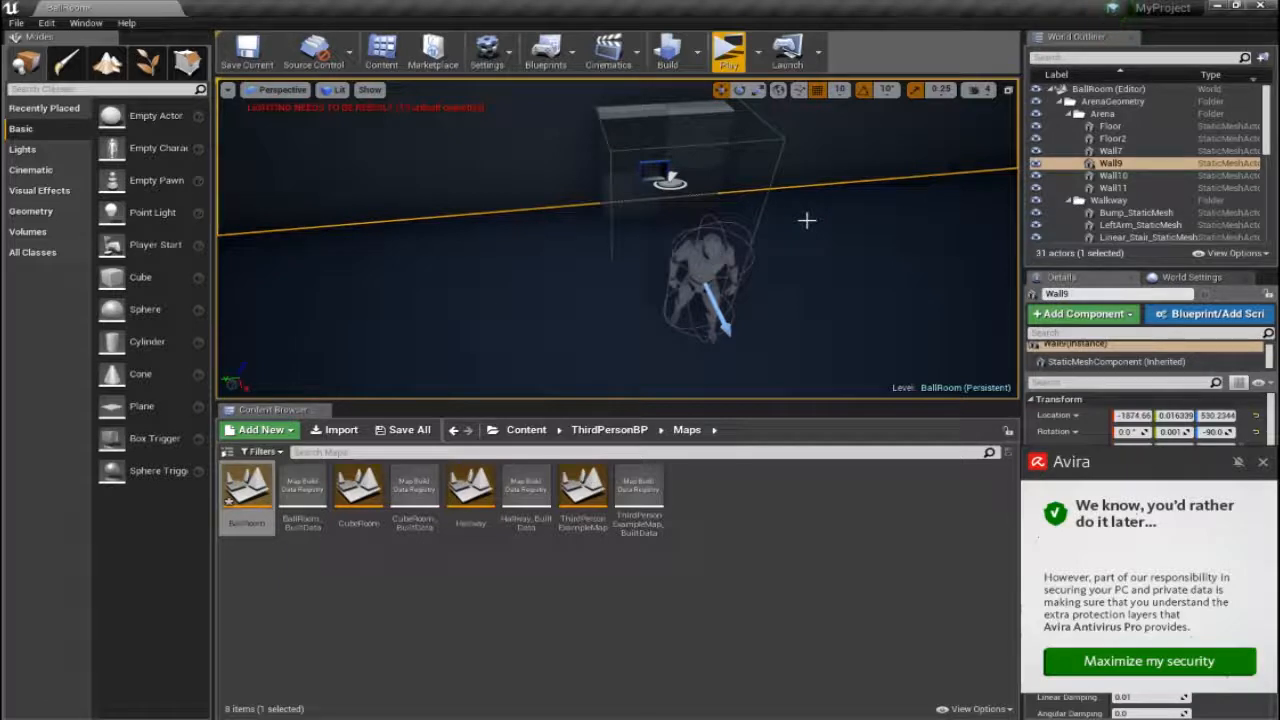
{"action": "mouse_move", "coordinate": [620, 240]}
{"action": "right_mouse_down"}
{"action": "mouse_move", "coordinate": [700, 290]}
{"action": "mouse_move", "coordinate": [820, 275]}
{"action": "mouse_move", "coordinate": [640, 225]}
{"action": "right_mouse_up"}
{"action": "right_click_drag", "start_coordinate": [844, 266], "coordinate": [846, 268]}
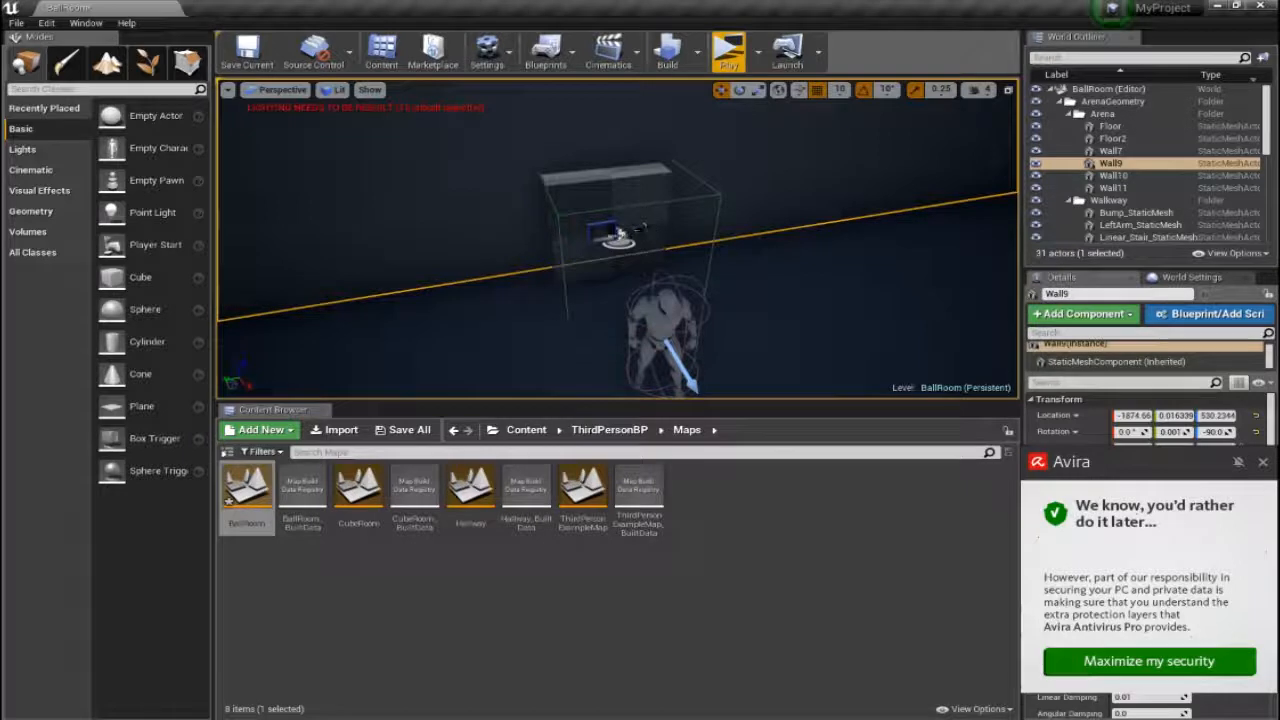
{"action": "left_click", "coordinate": [620, 240]}
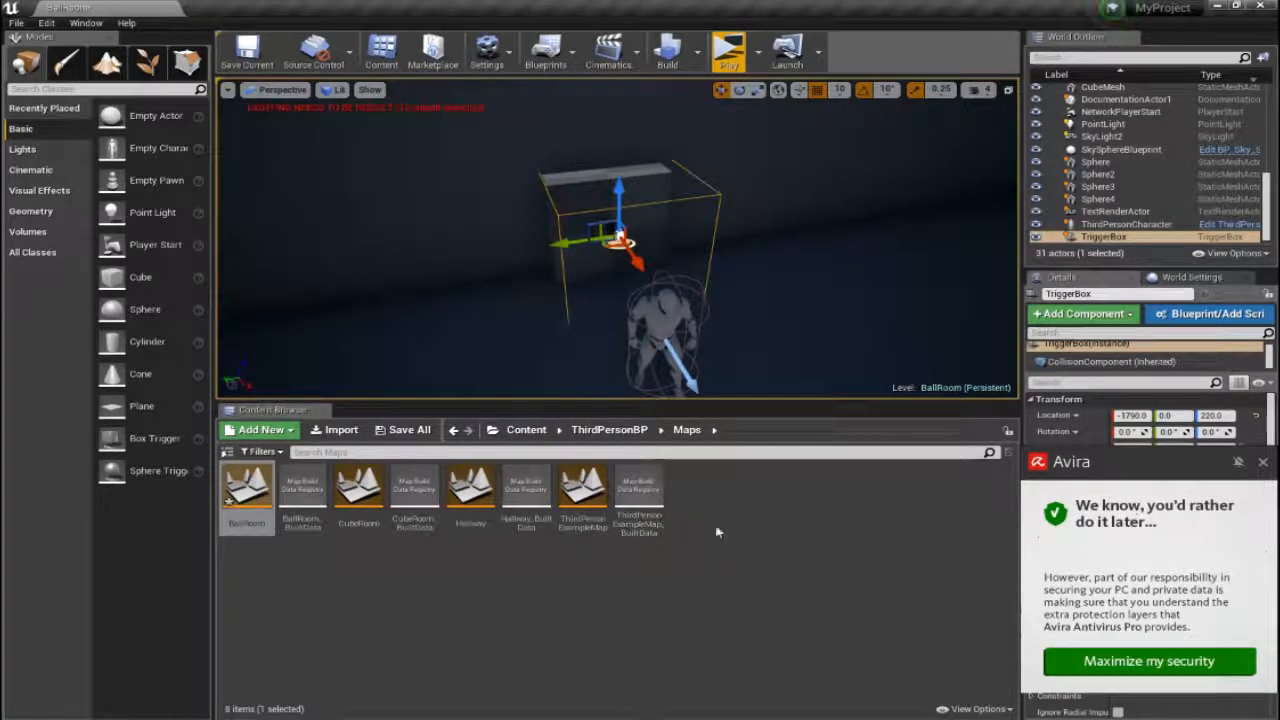
Step: Open the BallRoom level blueprint and bring its trigger overlap and Open Level nodes into view
{"action": "left_click", "coordinate": [548, 52]}
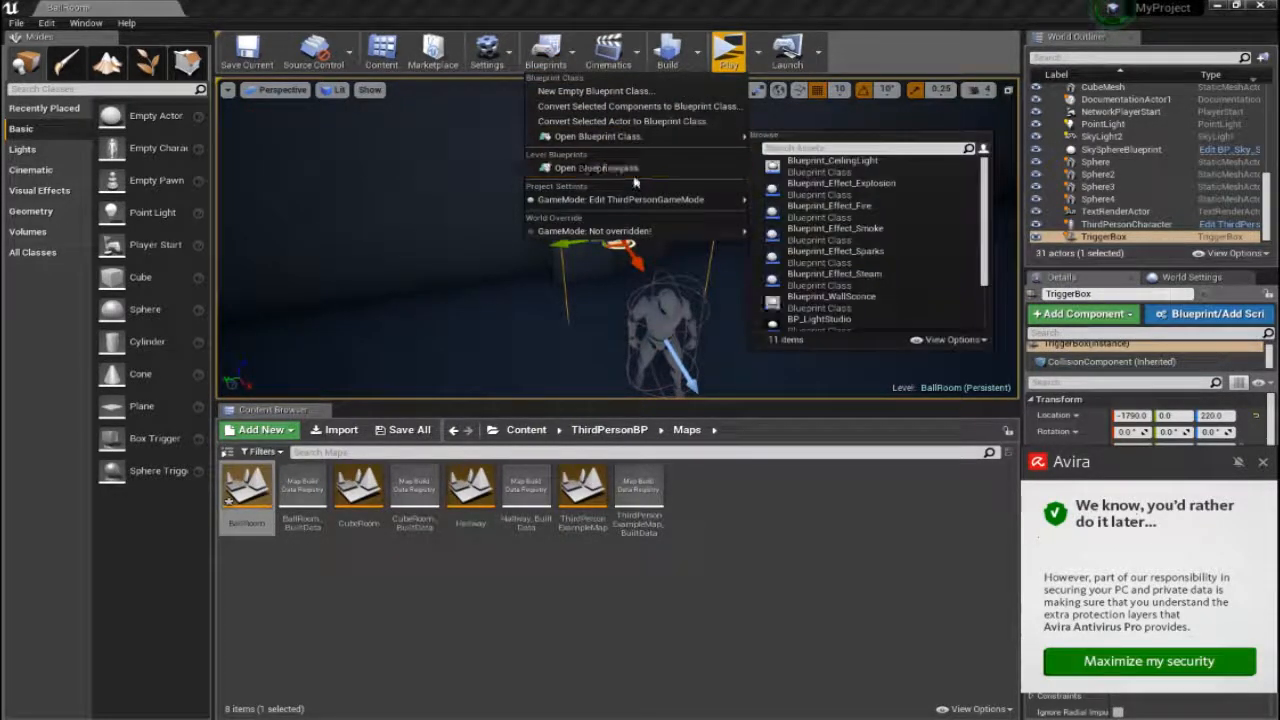
{"action": "left_click", "coordinate": [630, 169]}
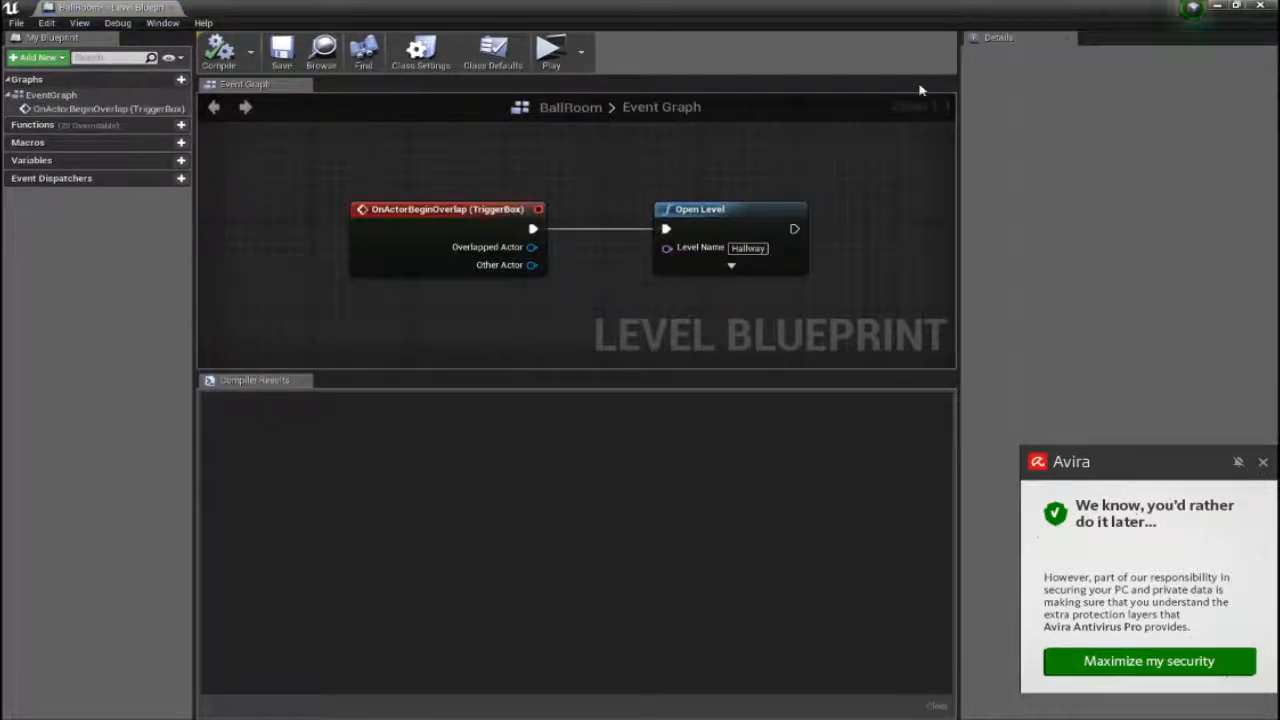
{"action": "right_click_drag", "start_coordinate": [626, 305], "coordinate": [526, 240]}
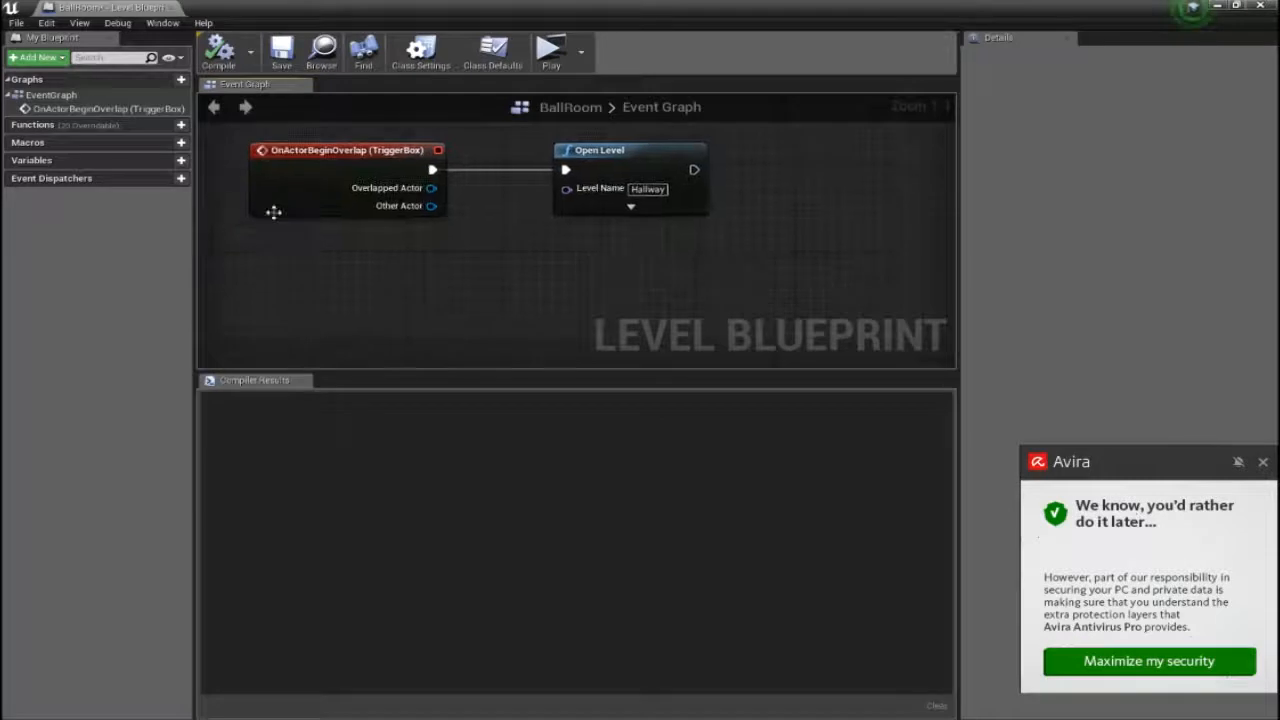
Step: Add a new variable to the BallRoom level blueprint and set its type to Integer
{"action": "left_click", "coordinate": [183, 162]}
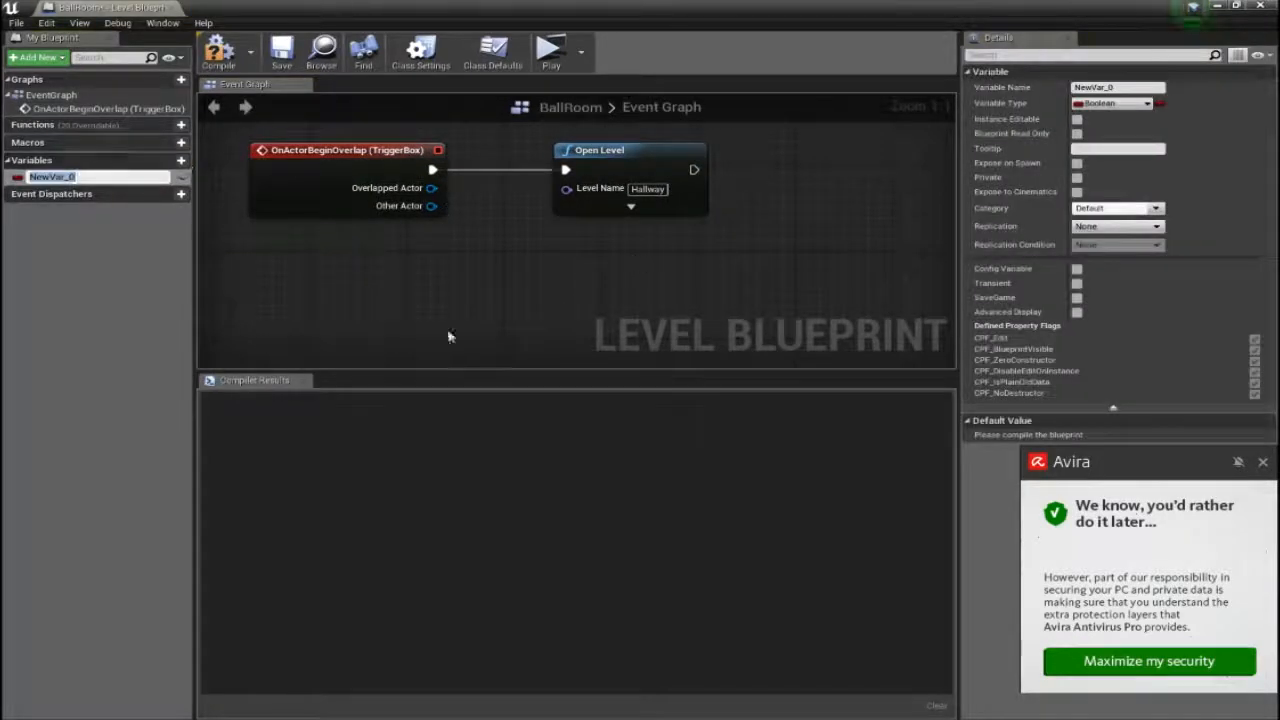
{"action": "left_click", "coordinate": [1122, 105]}
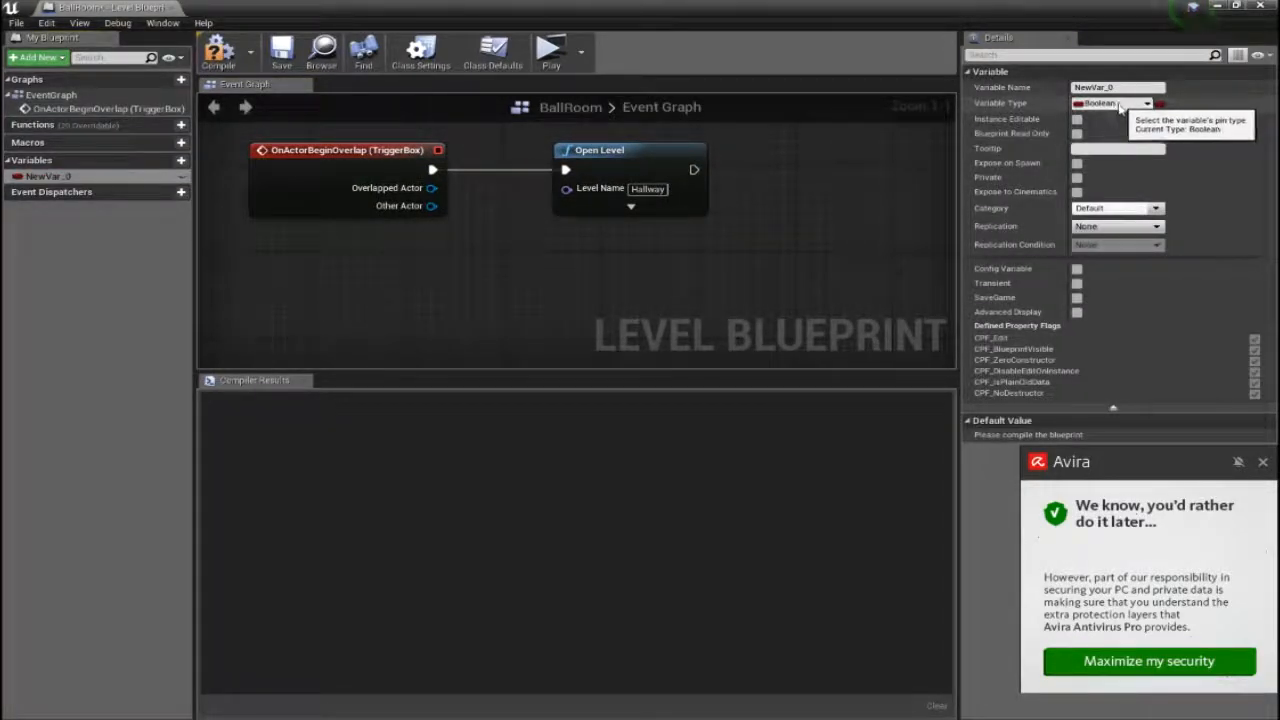
{"action": "left_click", "coordinate": [1118, 105]}
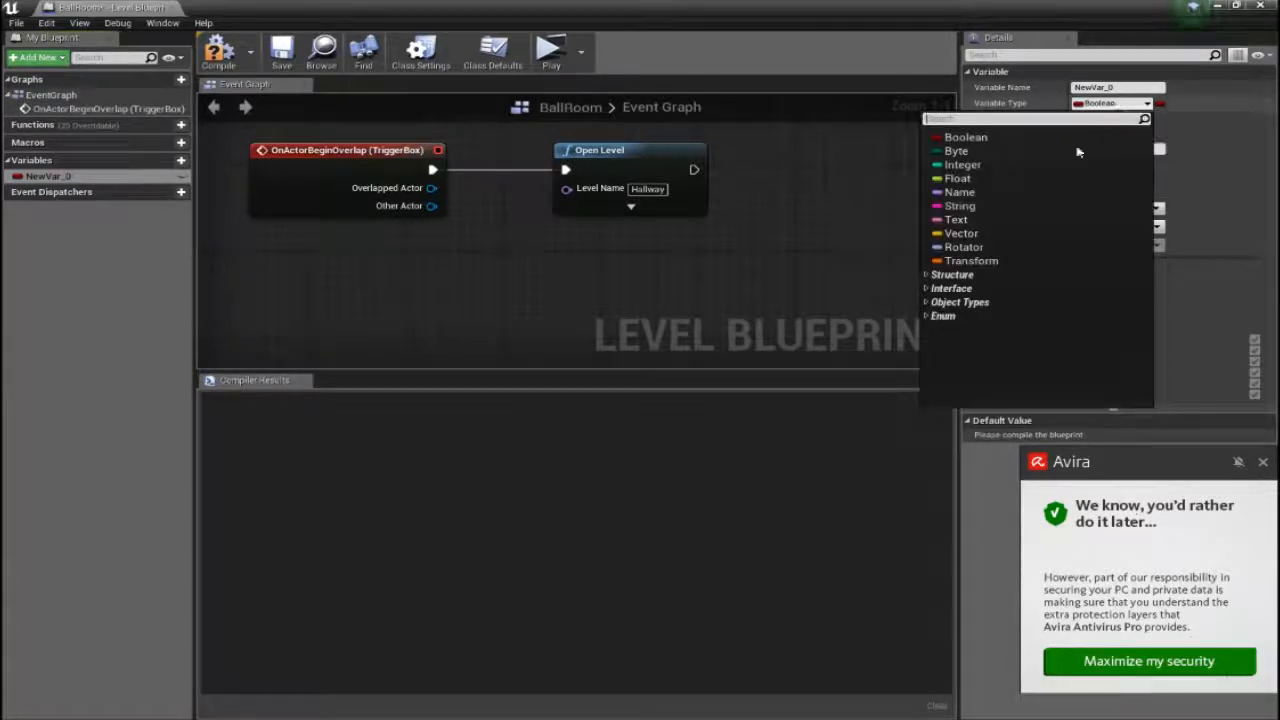
{"action": "left_click", "coordinate": [985, 166]}
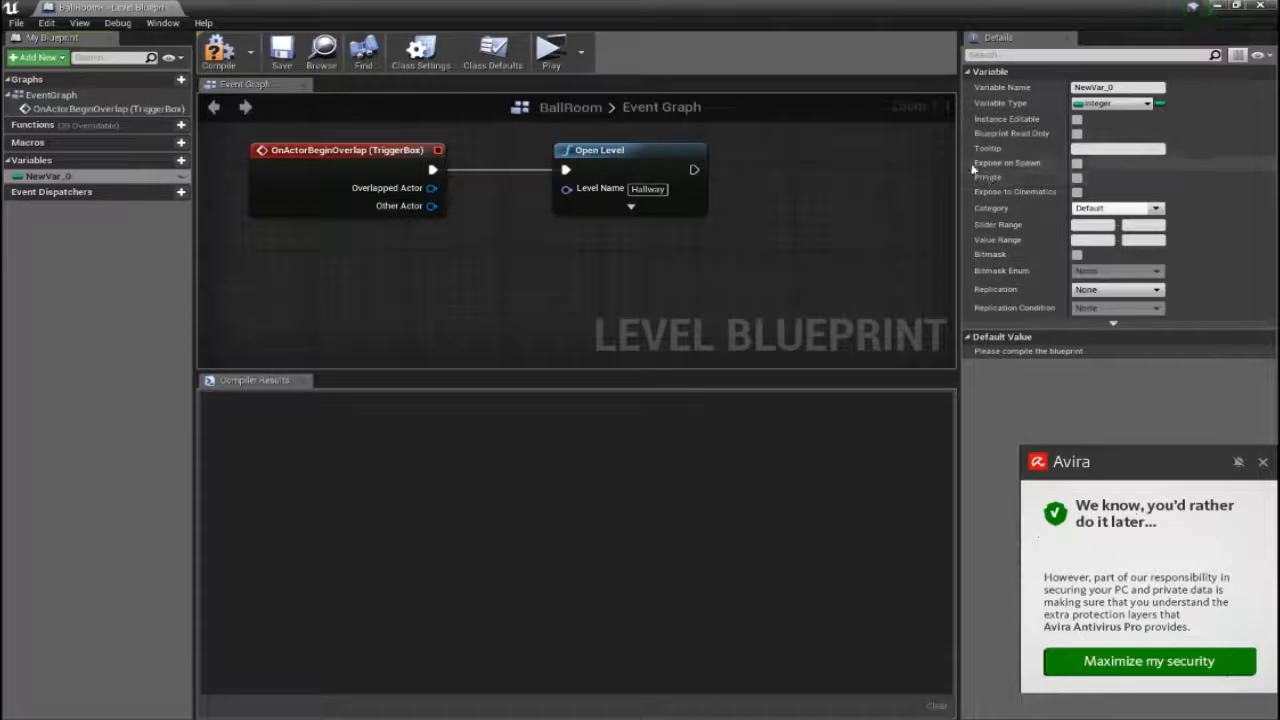
Step: Rename the new integer variable as RoomLocation and make it public (instance editable)
{"action": "left_click", "coordinate": [1090, 87]}
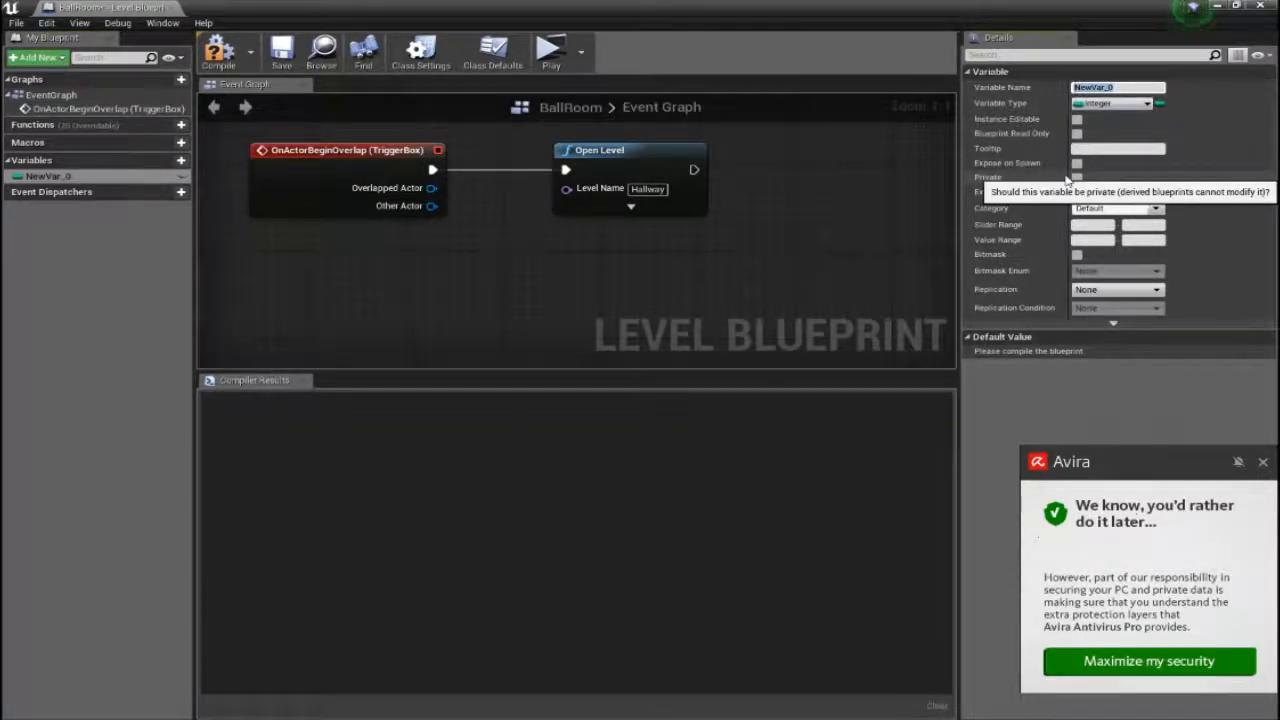
{"action": "type", "text": "H"}
{"action": "type", "text": "RoomLocal"}
{"action": "type", "text": "on"}
{"action": "key", "text": "Return"}
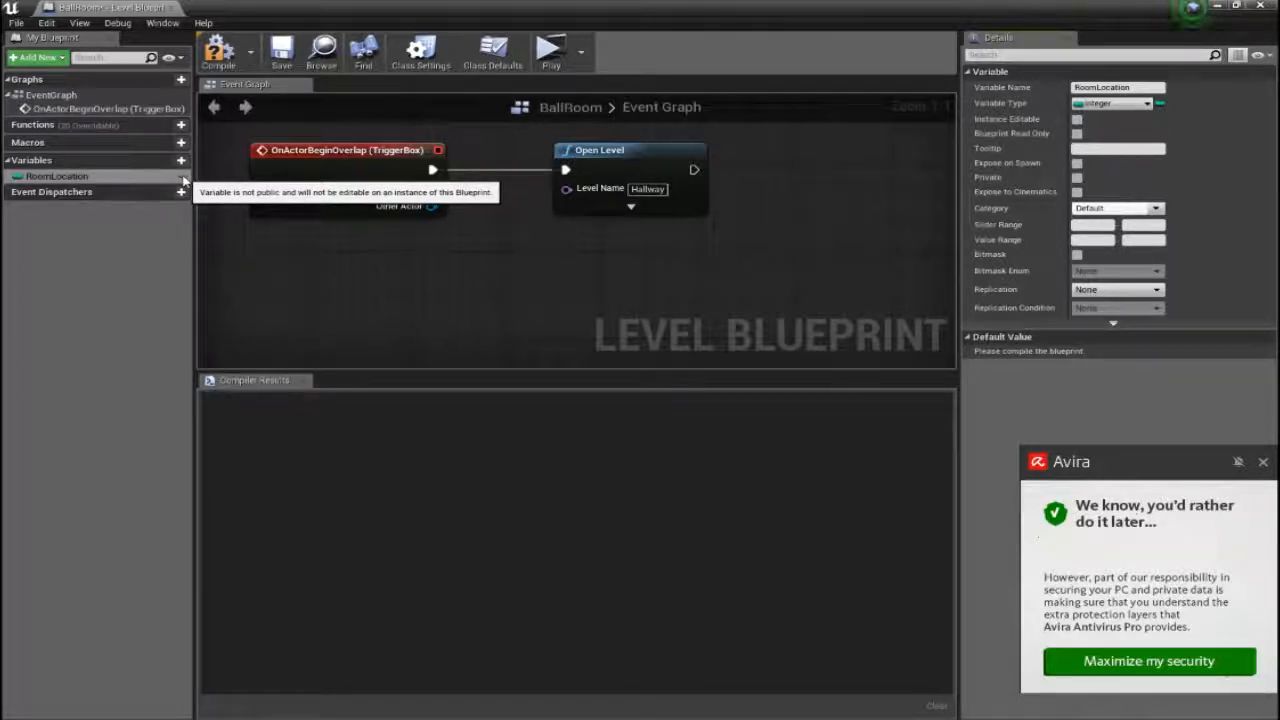
{"action": "left_click", "coordinate": [183, 178]}
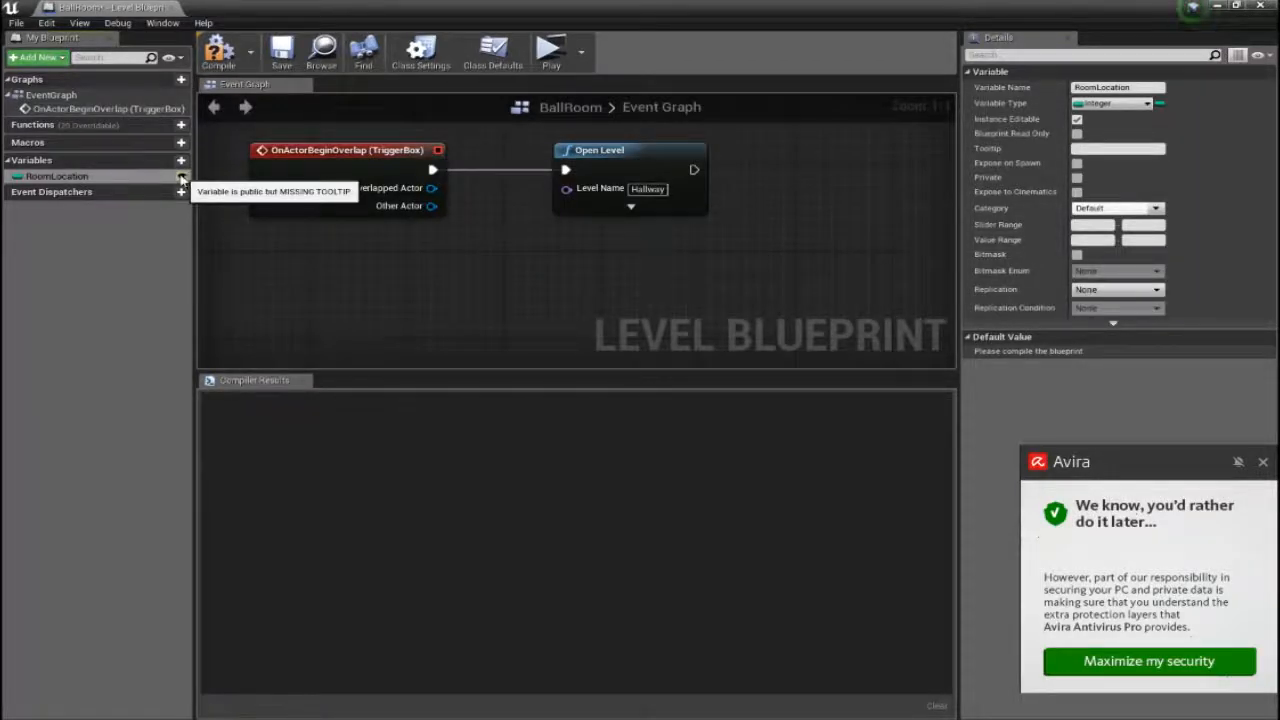
Step: Expand the advanced properties of the RoomLocation variable and dismiss the Avira notification
{"action": "right_click_drag", "start_coordinate": [560, 265], "coordinate": [541, 288]}
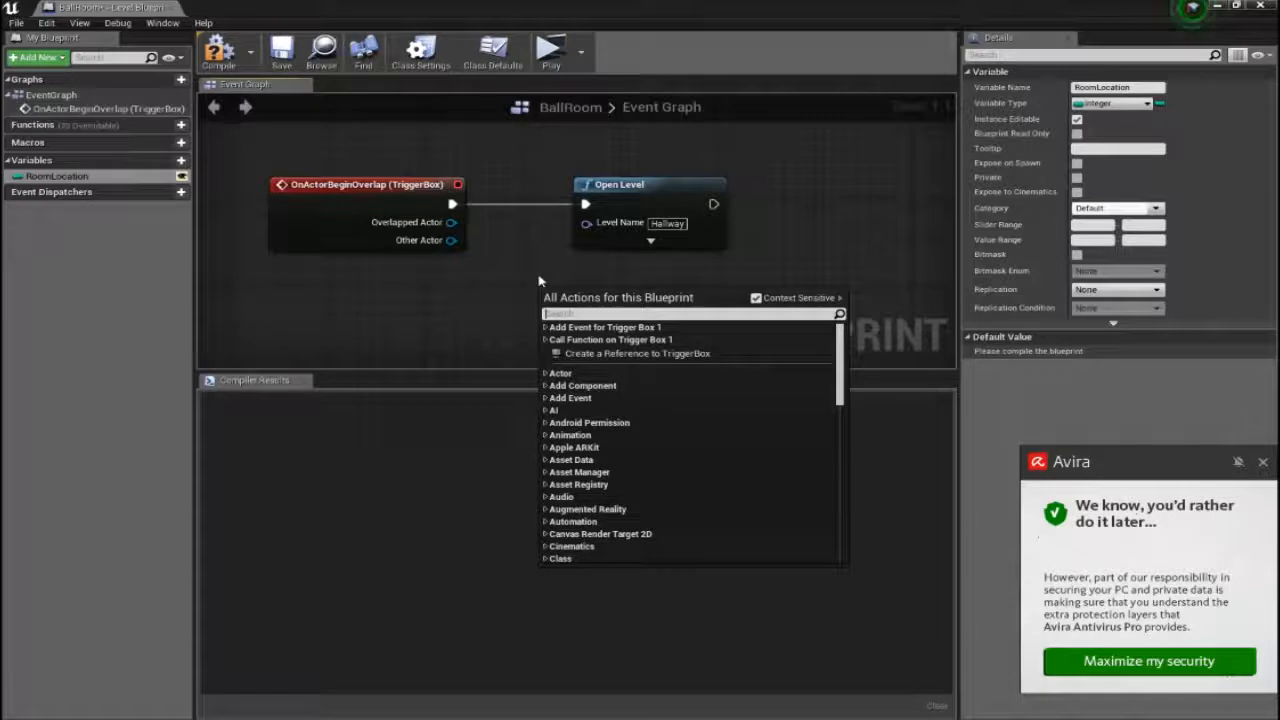
{"action": "left_click", "coordinate": [1114, 323]}
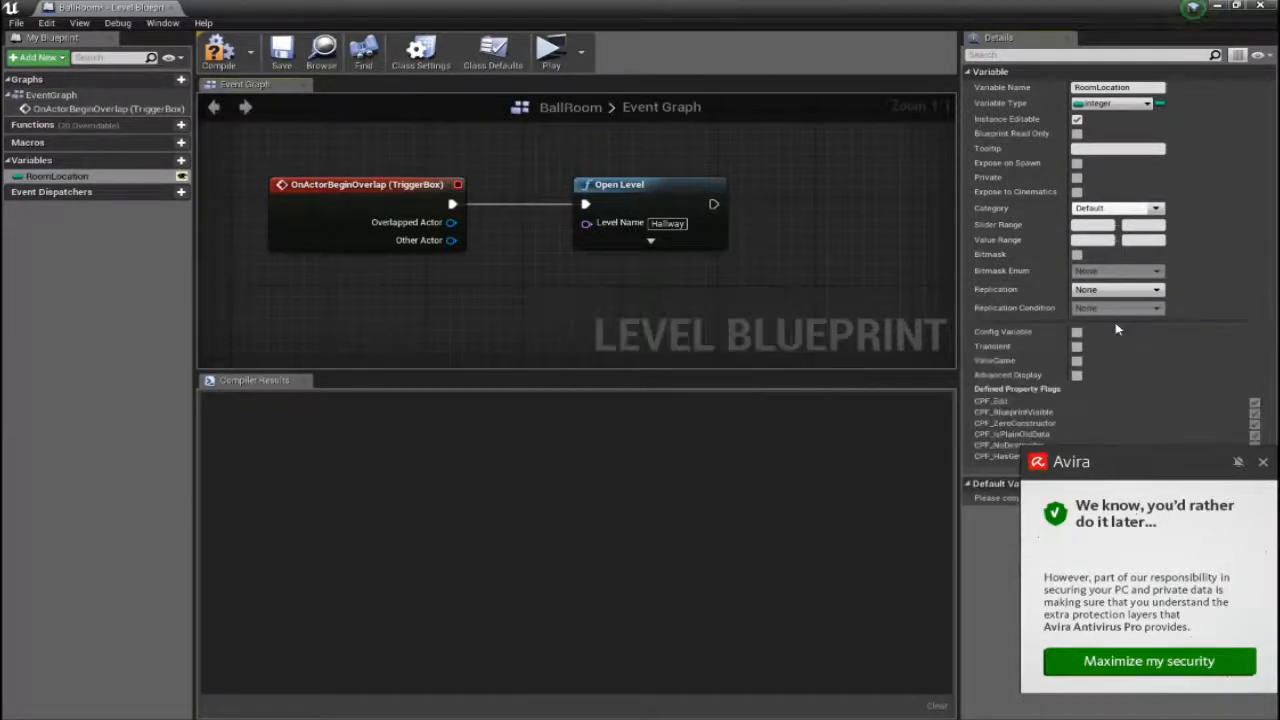
{"action": "left_click", "coordinate": [1264, 464]}
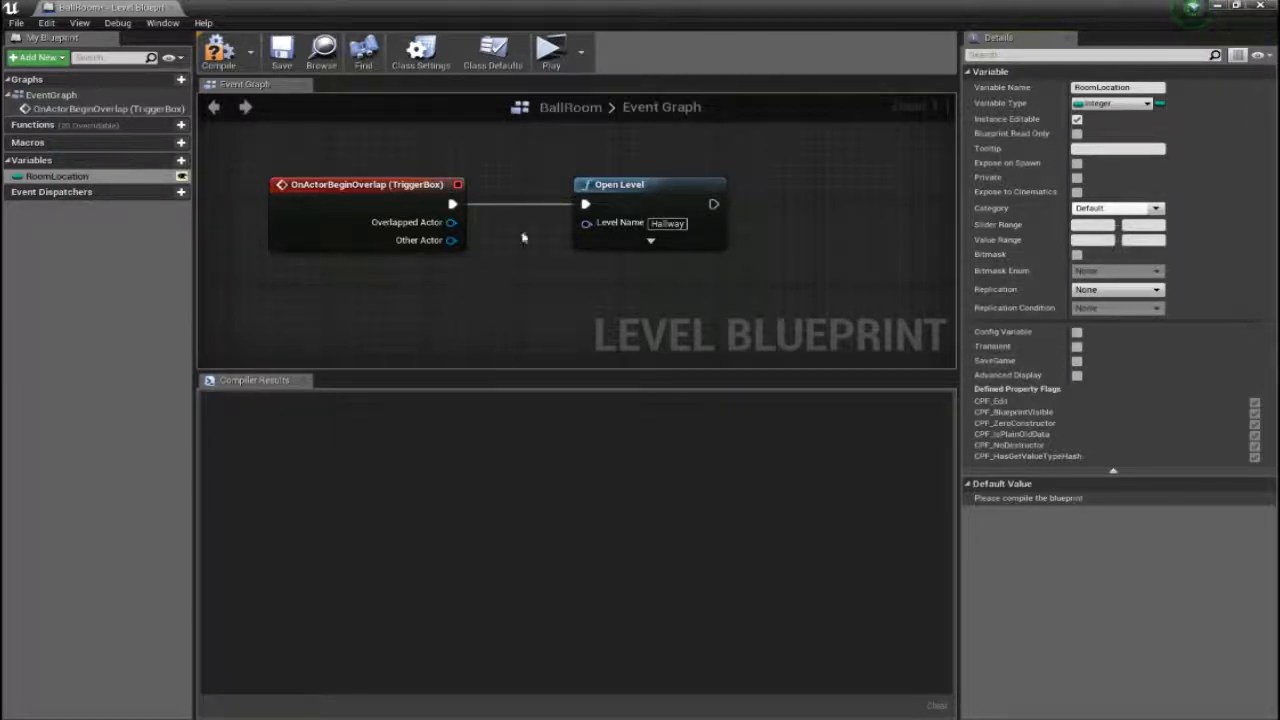
Step: Try to add a Cast To MyGameInstance node from the overlap event's execution output, turning off context-sensitive filtering
{"action": "left_click_drag", "start_coordinate": [452, 204], "coordinate": [508, 308]}
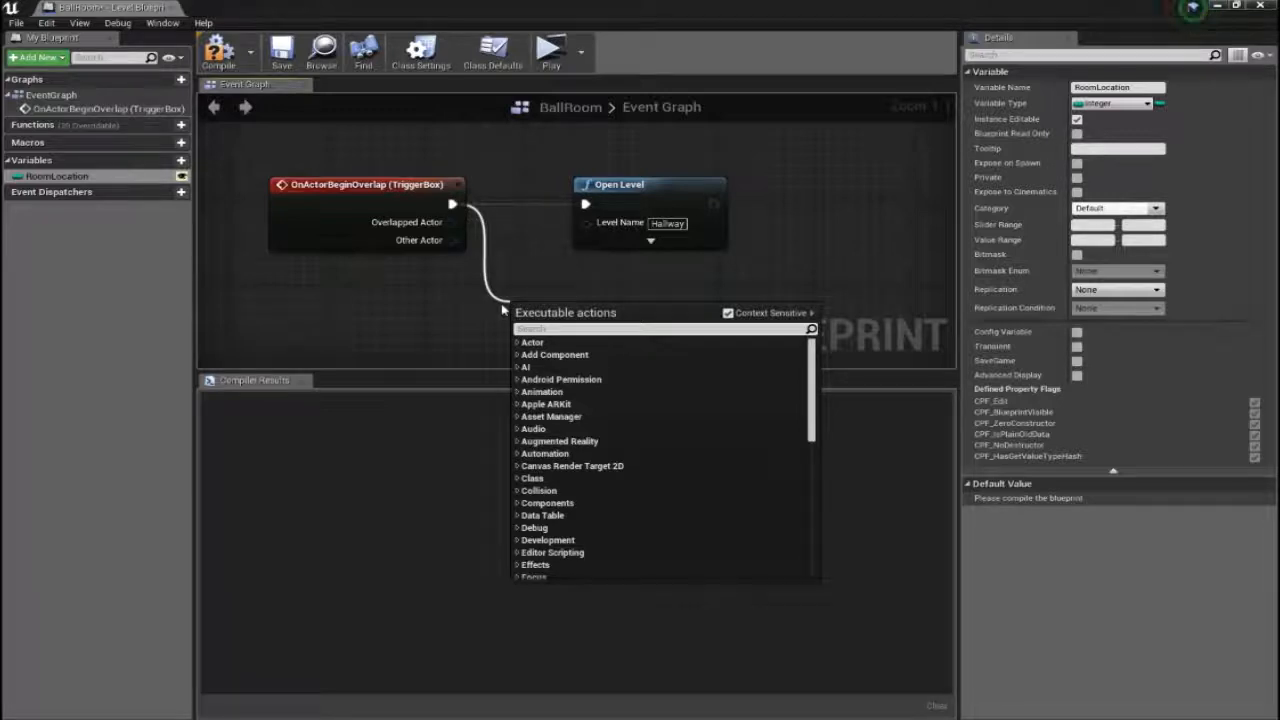
{"action": "type", "text": "Castr"}
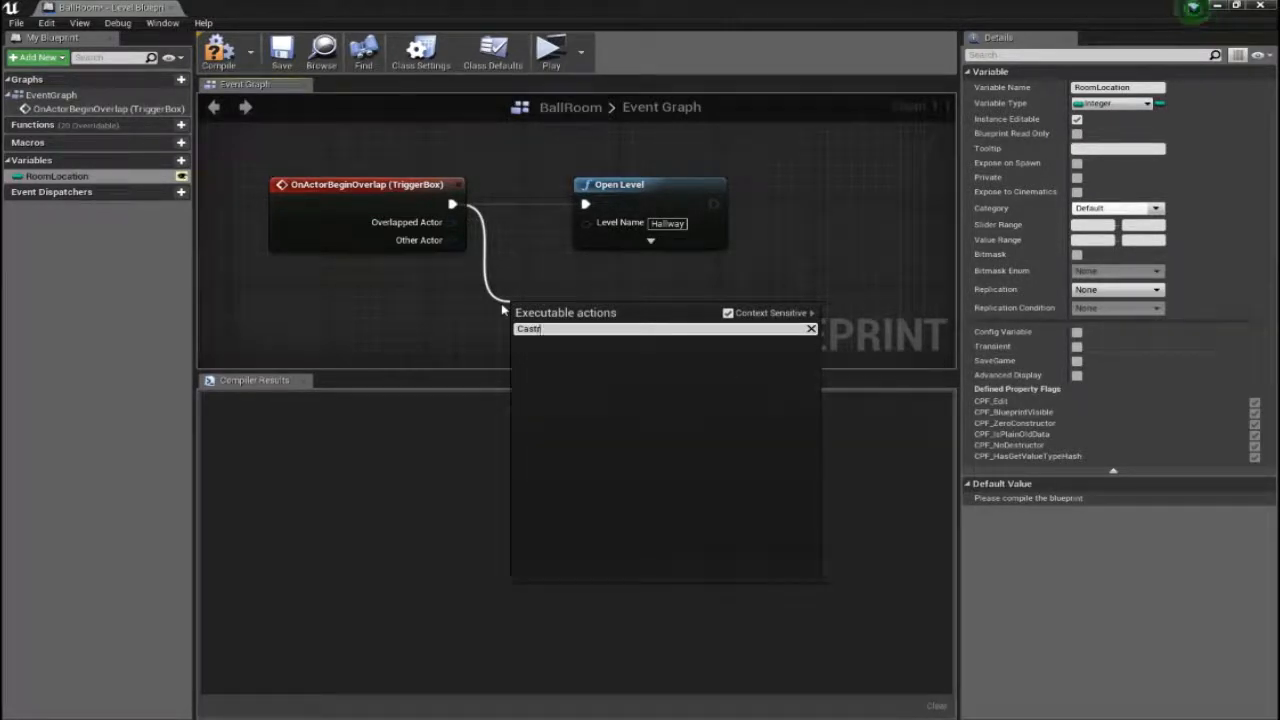
{"action": "key", "text": "BackSpace"}
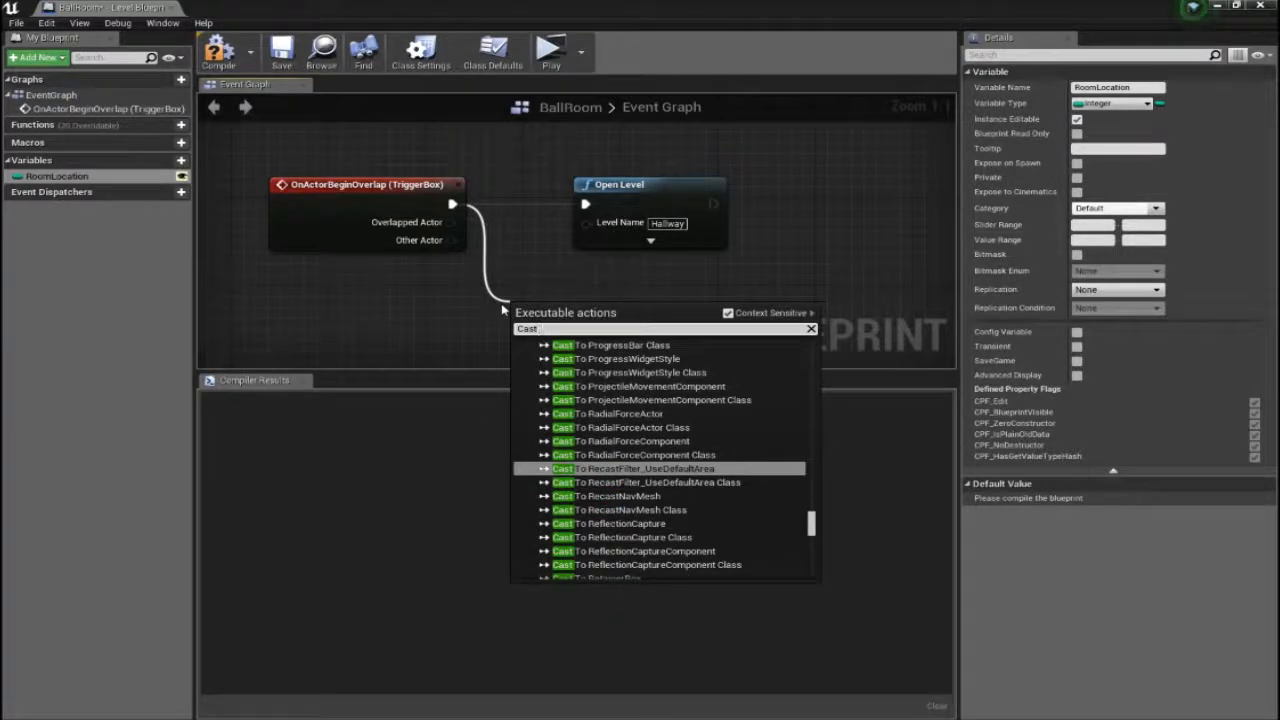
{"action": "type", "text": "To M"}
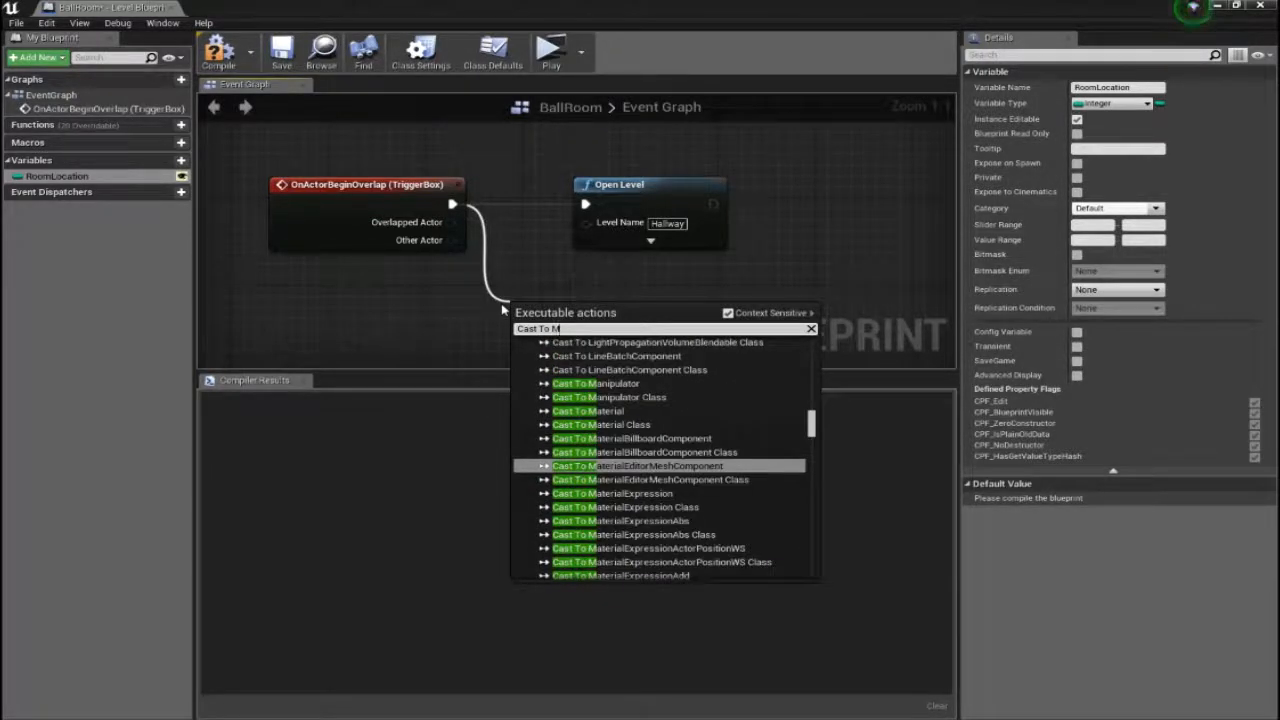
{"action": "type", "text": "yGameInstance"}
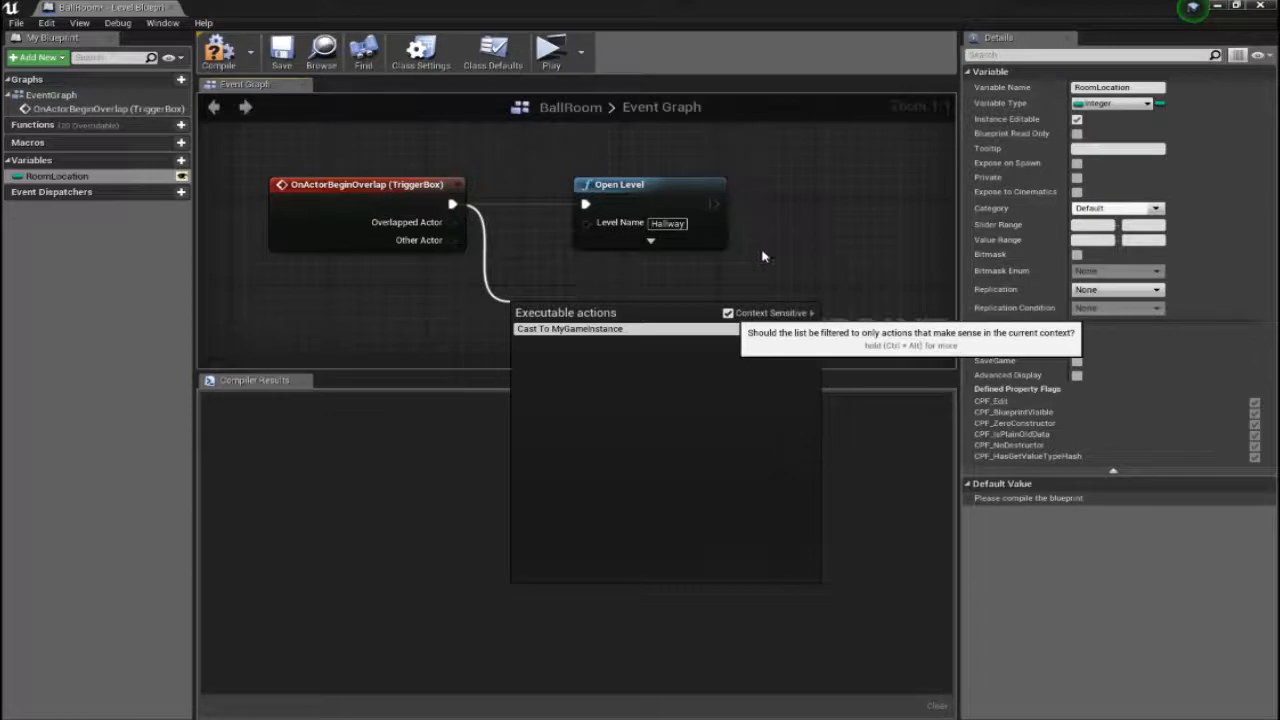
{"action": "left_click", "coordinate": [728, 313]}
{"action": "left_click_drag", "start_coordinate": [634, 329], "coordinate": [751, 305]}
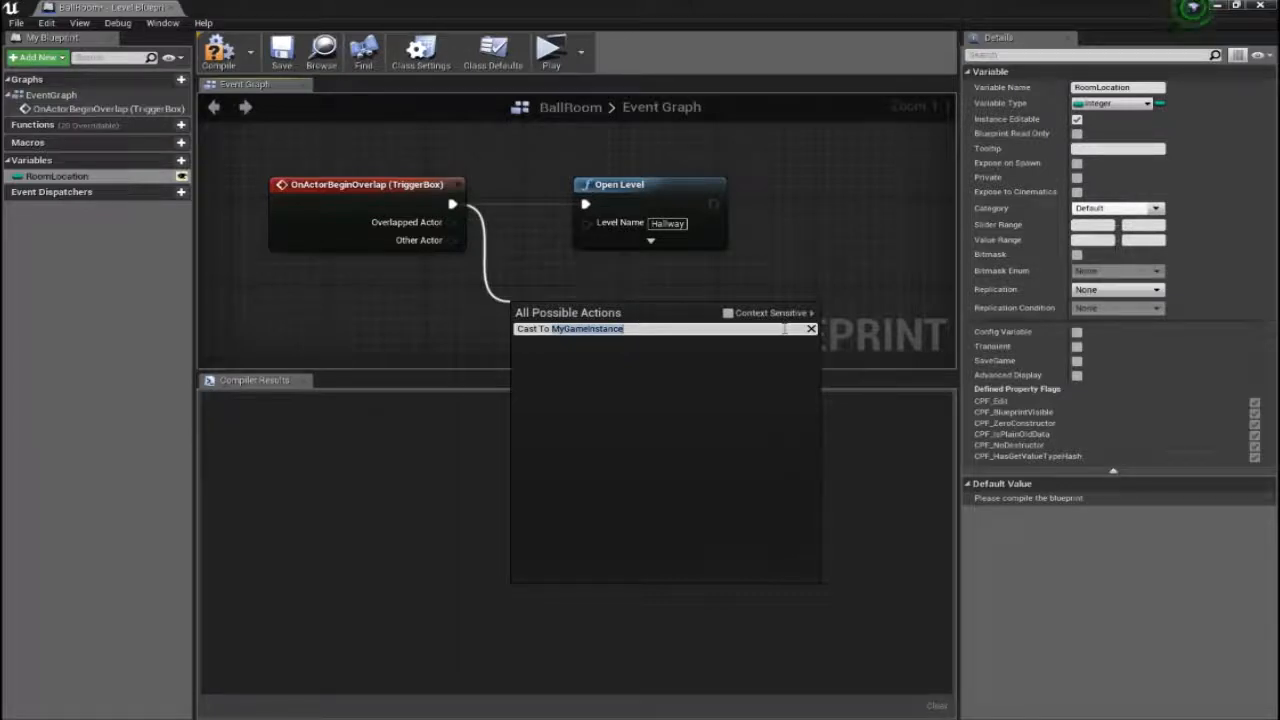
{"action": "key", "text": "BackSpace"}
{"action": "type", "text": "My"}
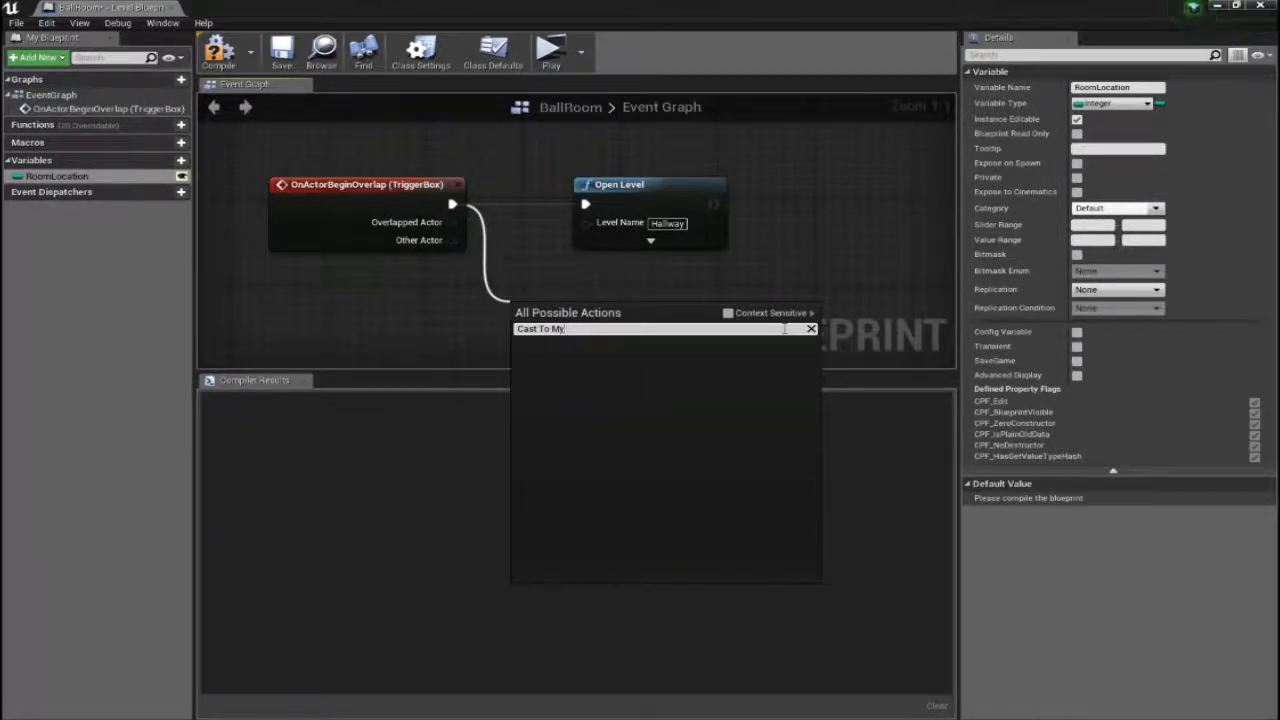
{"action": "key", "text": "Escape"}
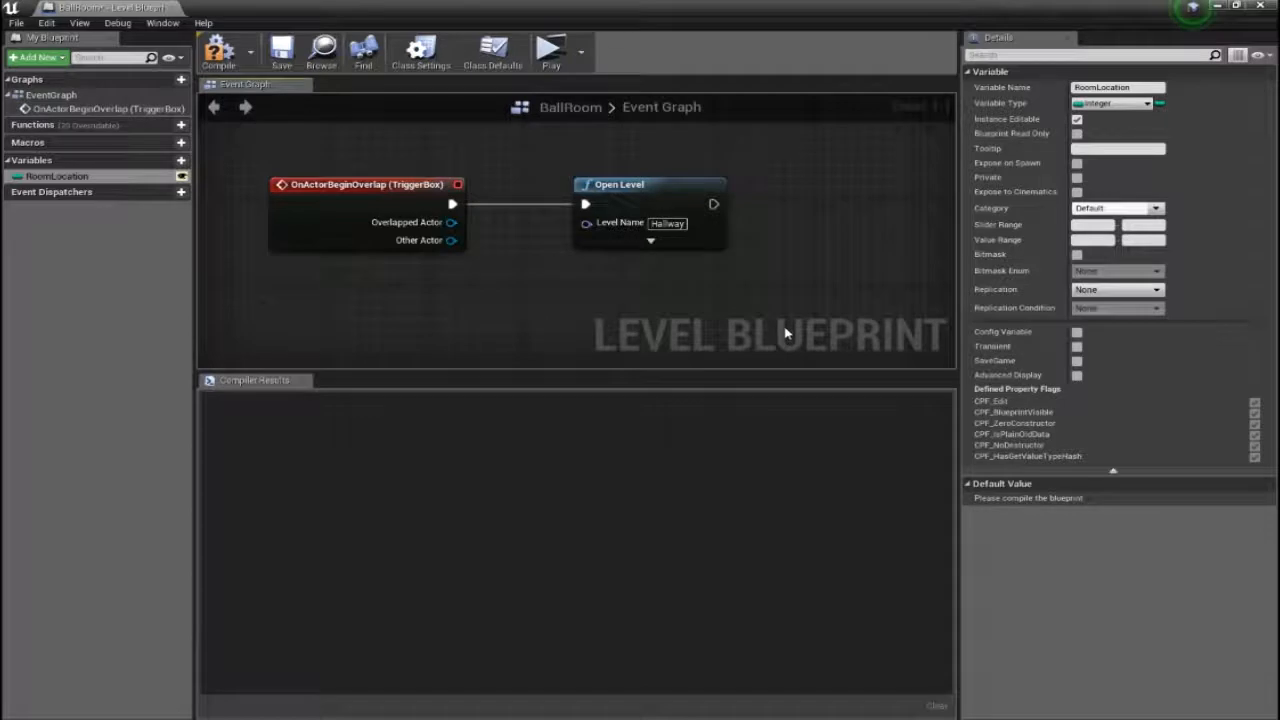
Step: Search all graph actions for a Cast To MyGameInstance node and look through the Cast To entries
{"action": "right_click", "coordinate": [555, 321]}
{"action": "type", "text": "Cast"}
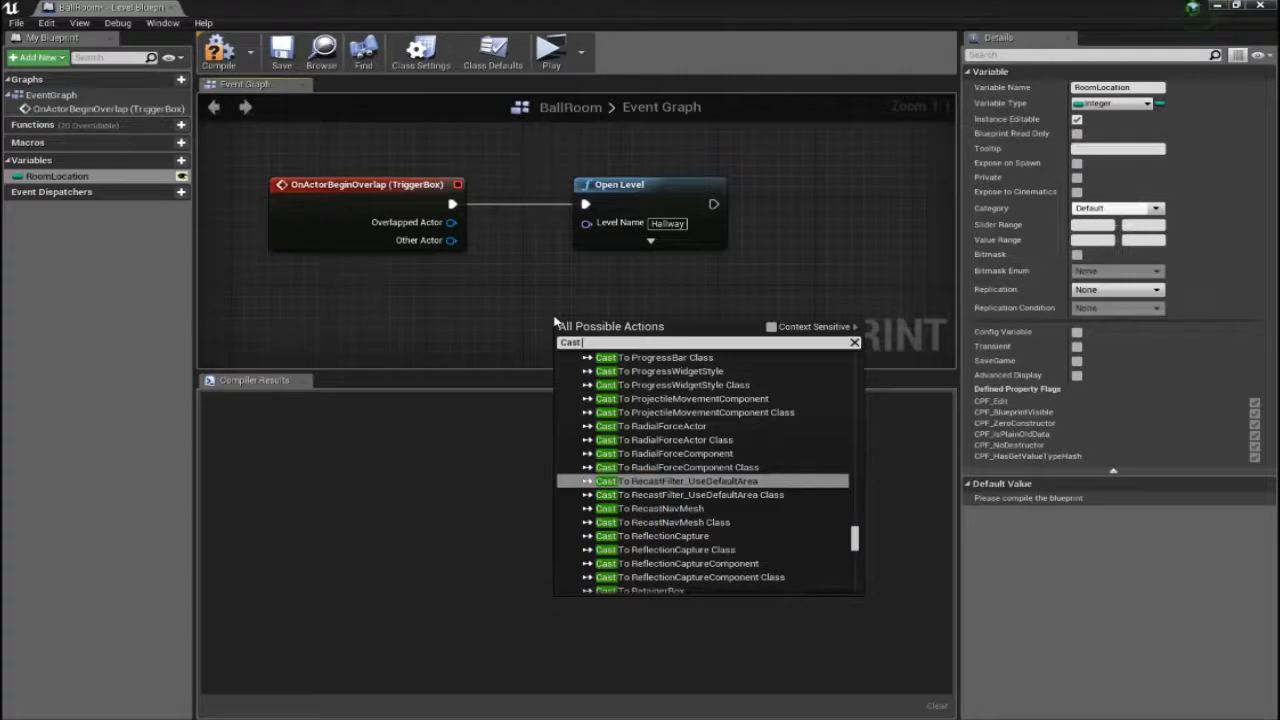
{"action": "type", "text": " to M"}
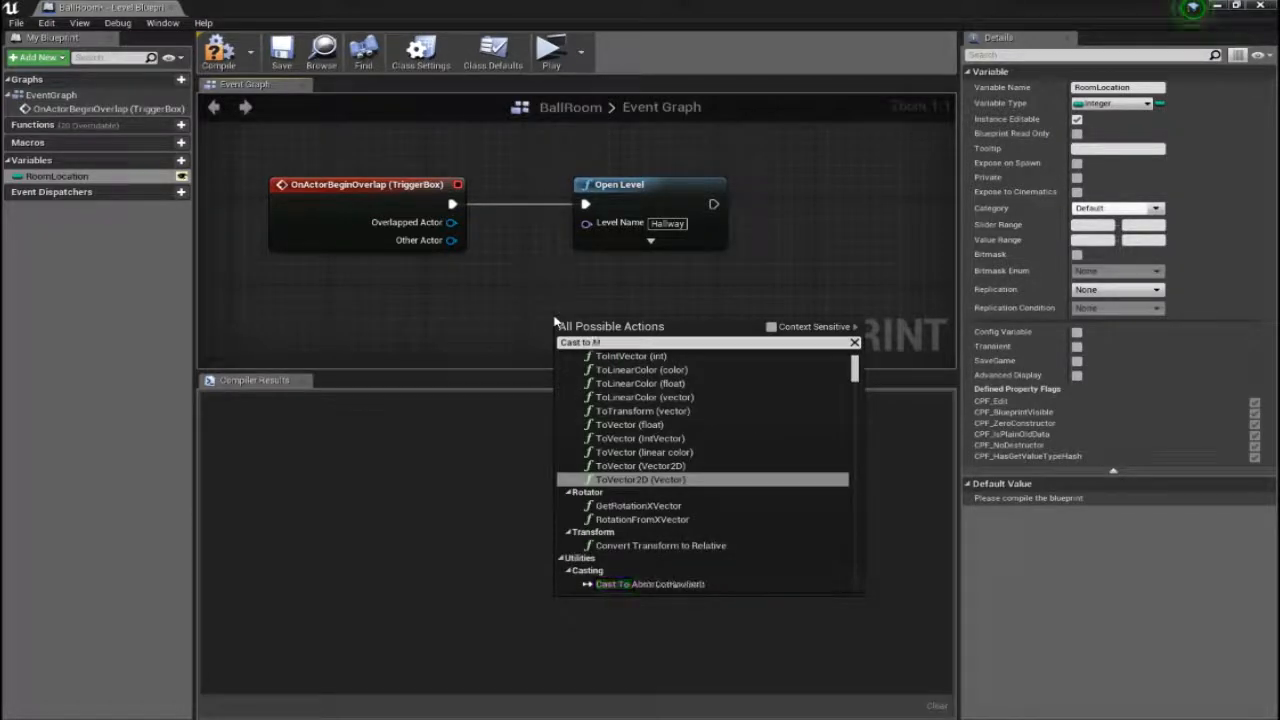
{"action": "type", "text": "y"}
{"action": "key", "text": "BackSpace"}
{"action": "key", "text": "BackSpace"}
{"action": "key", "text": "BackSpace"}
{"action": "type", "text": "m"}
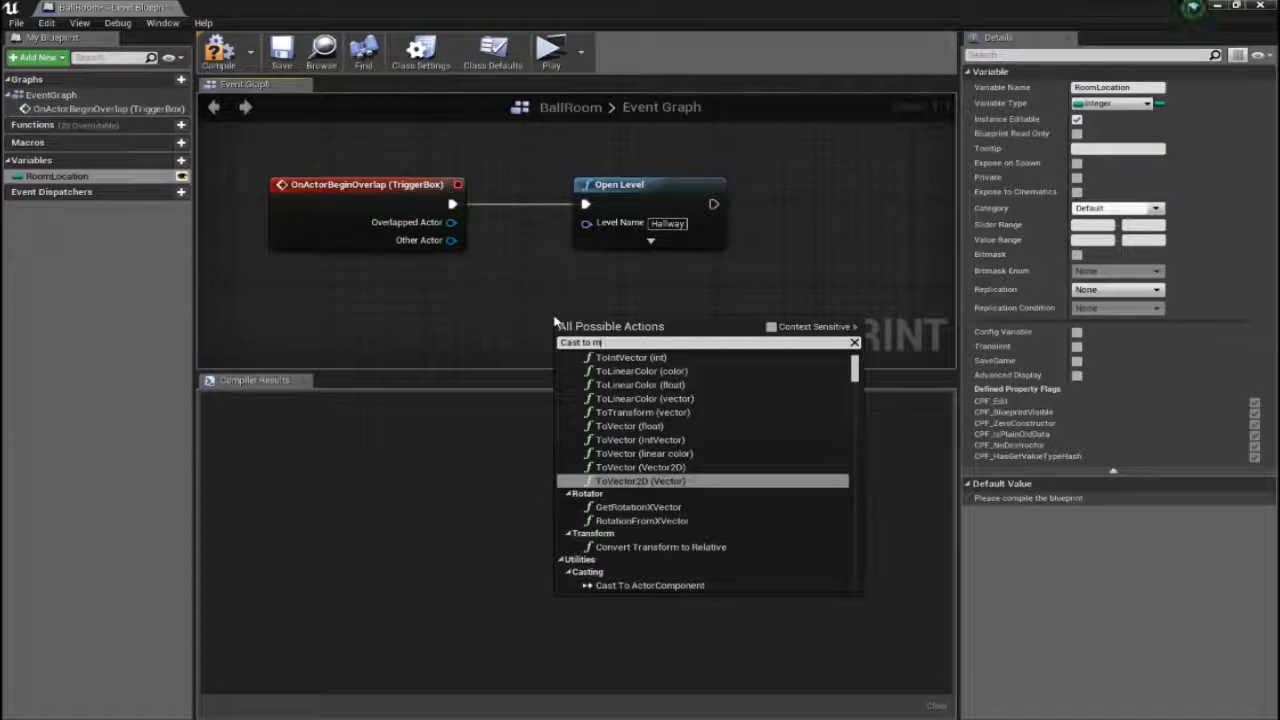
{"action": "type", "text": "y"}
{"action": "key", "text": "BackSpace"}
{"action": "key", "text": "BackSpace"}
{"action": "key", "text": "BackSpace"}
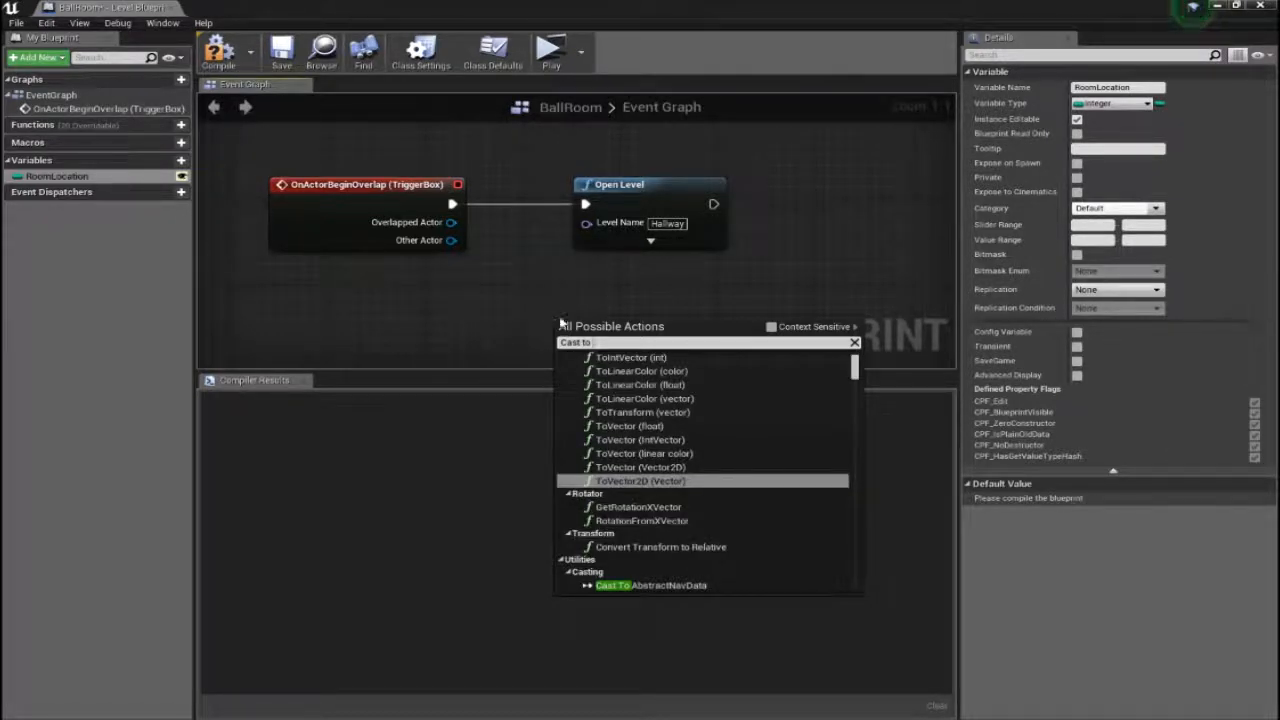
{"action": "left_click_drag", "start_coordinate": [854, 368], "coordinate": [853, 371]}
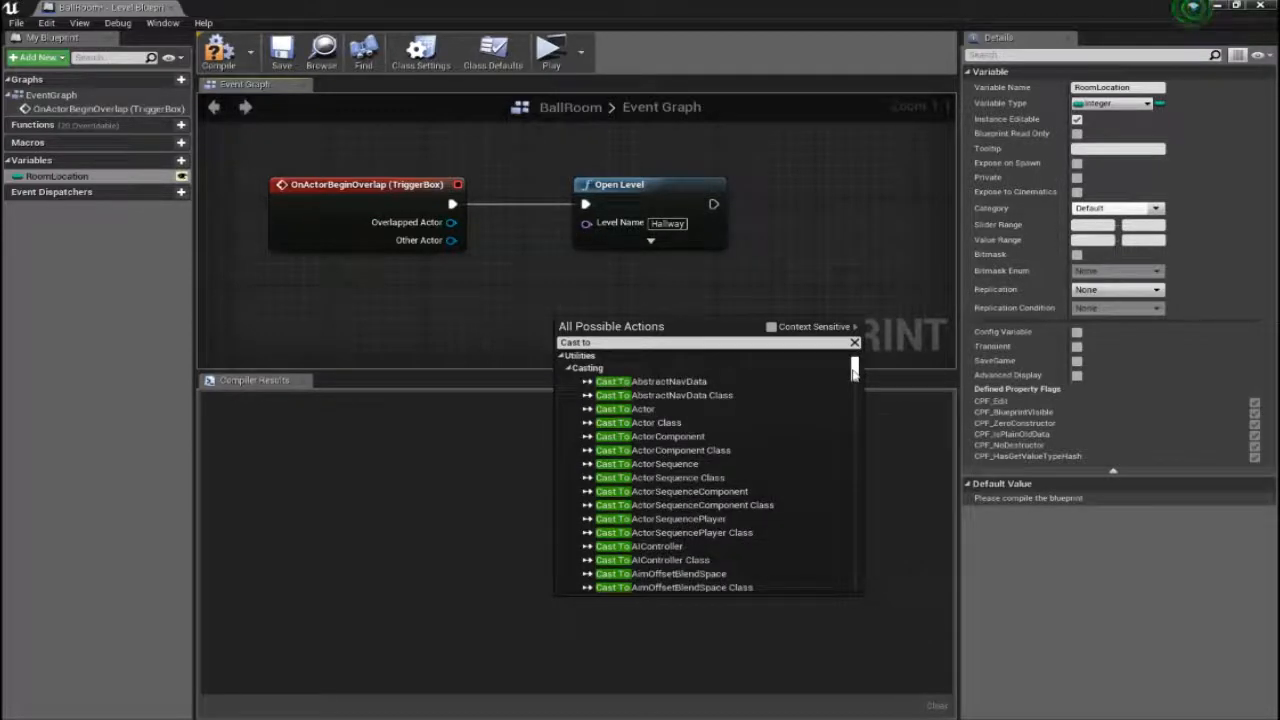
{"action": "mouse_move", "coordinate": [853, 371]}
{"action": "left_mouse_down"}
{"action": "mouse_move", "coordinate": [881, 438]}
{"action": "mouse_move", "coordinate": [868, 450]}
{"action": "mouse_move", "coordinate": [855, 440]}
{"action": "left_mouse_up"}
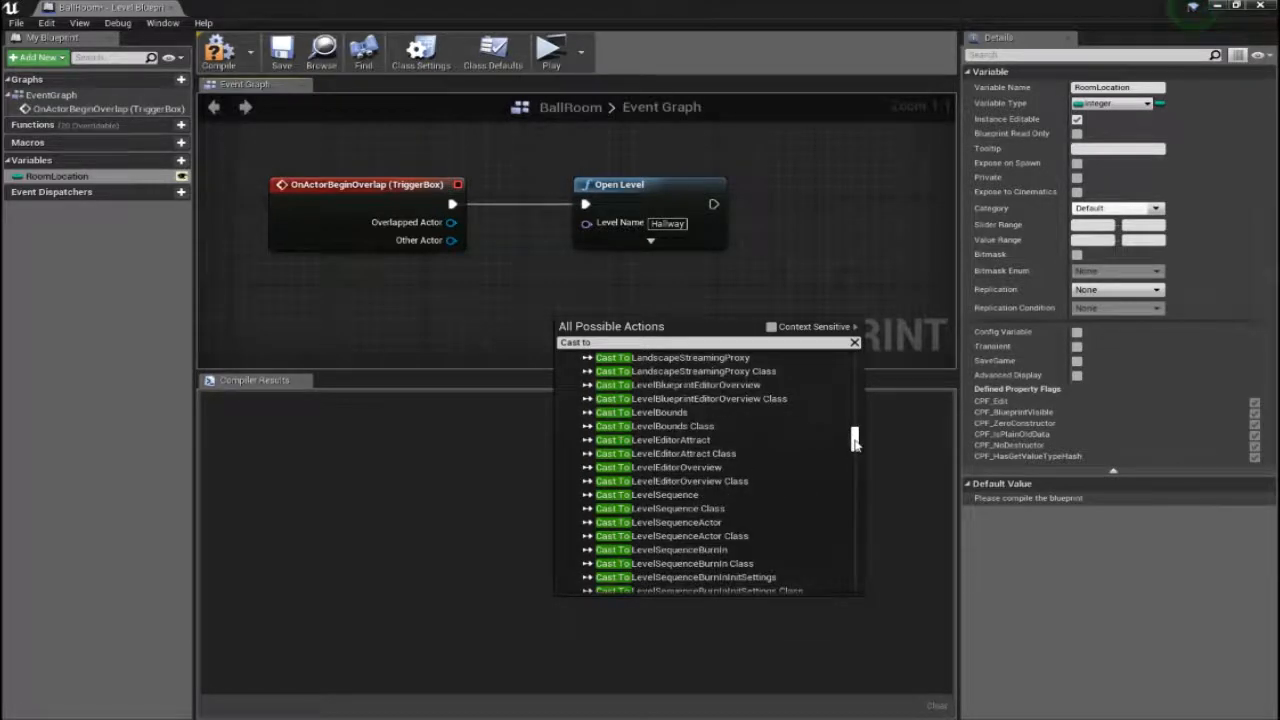
{"action": "left_click_drag", "start_coordinate": [855, 440], "coordinate": [909, 624]}
{"action": "left_click", "coordinate": [514, 316]}
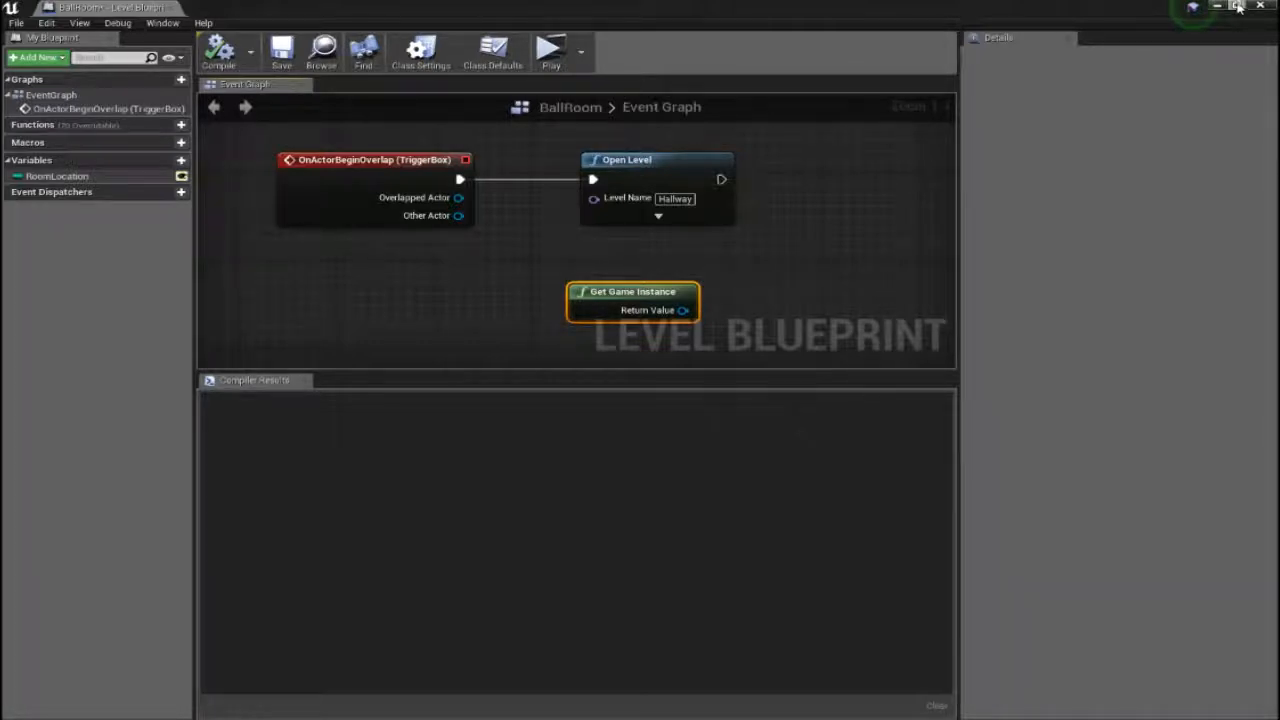
Step: Return to the main level editor and look through the Maps and Blueprints folders under ThirdPersonBP
{"action": "left_click", "coordinate": [1238, 7]}
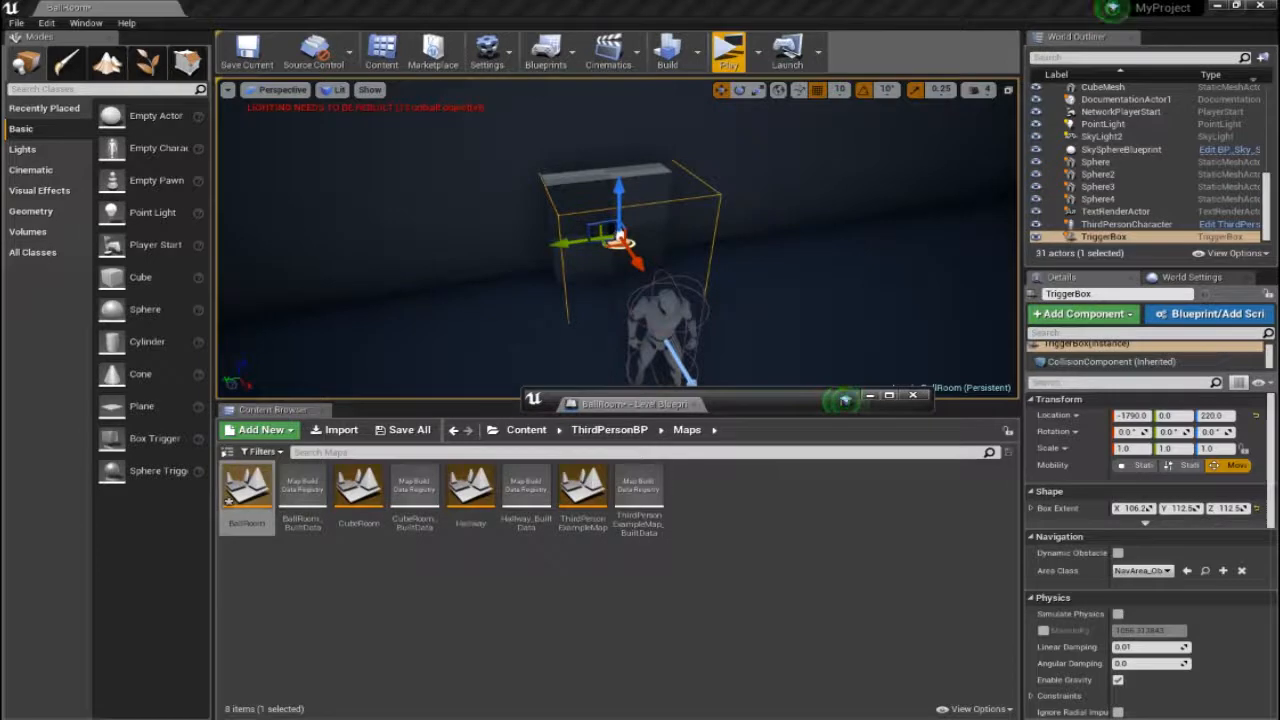
{"action": "key", "text": "alt+Tab"}
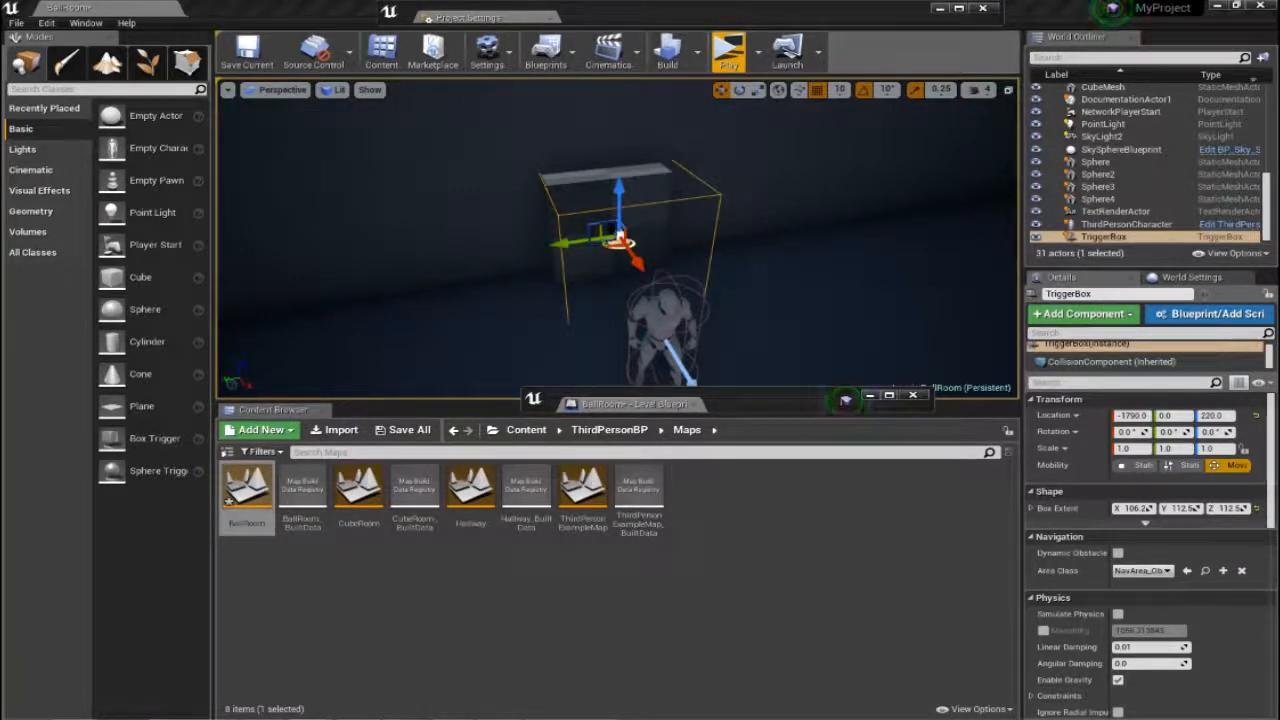
{"action": "left_click", "coordinate": [609, 430]}
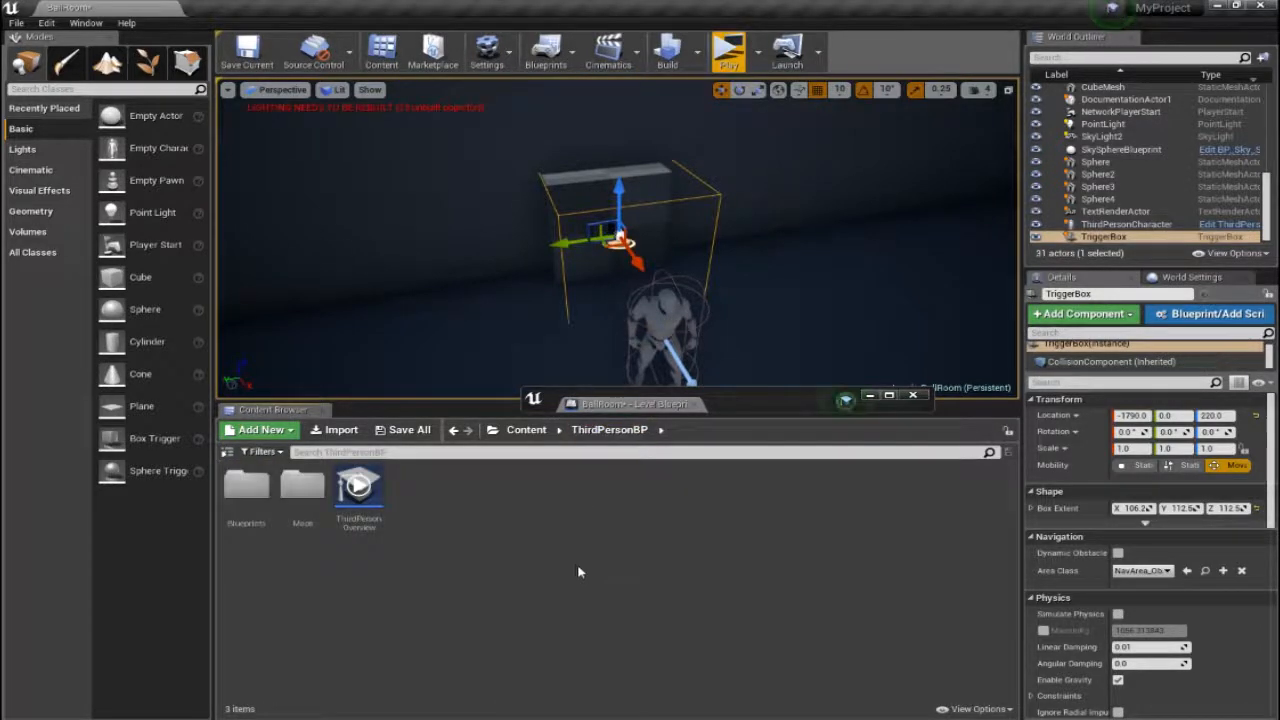
{"action": "double_click", "coordinate": [302, 487]}
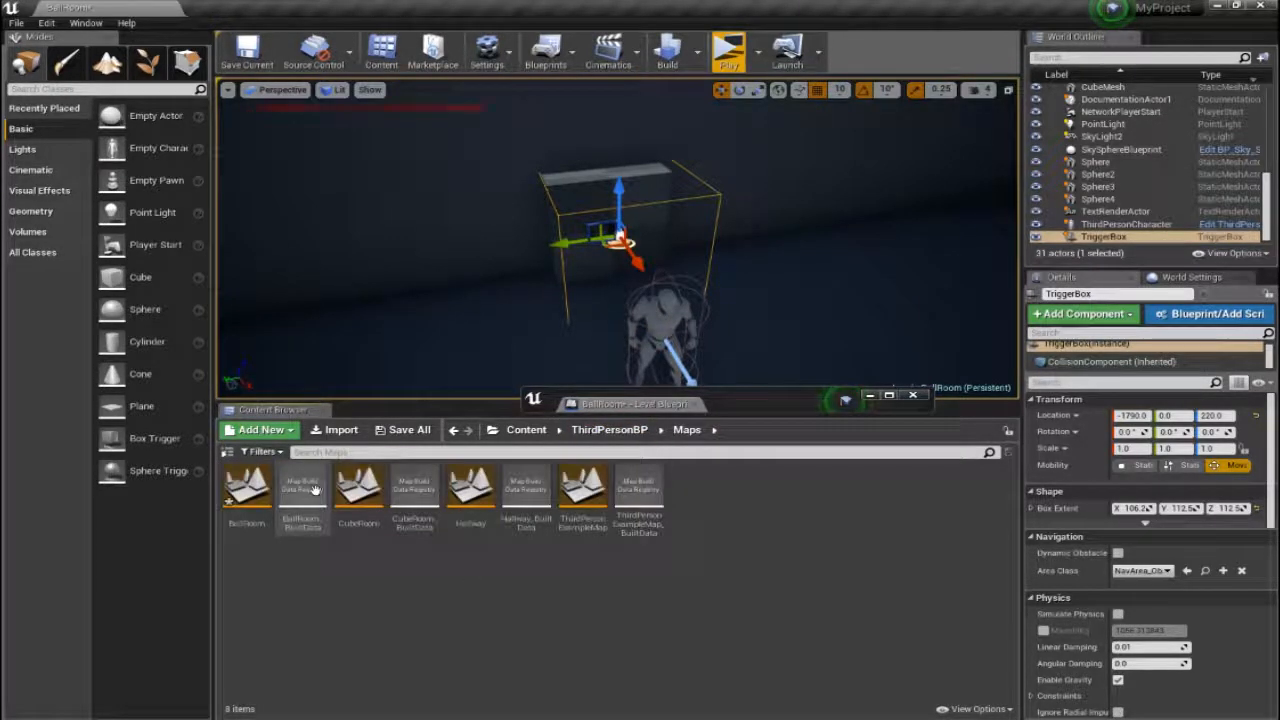
{"action": "left_click", "coordinate": [609, 430]}
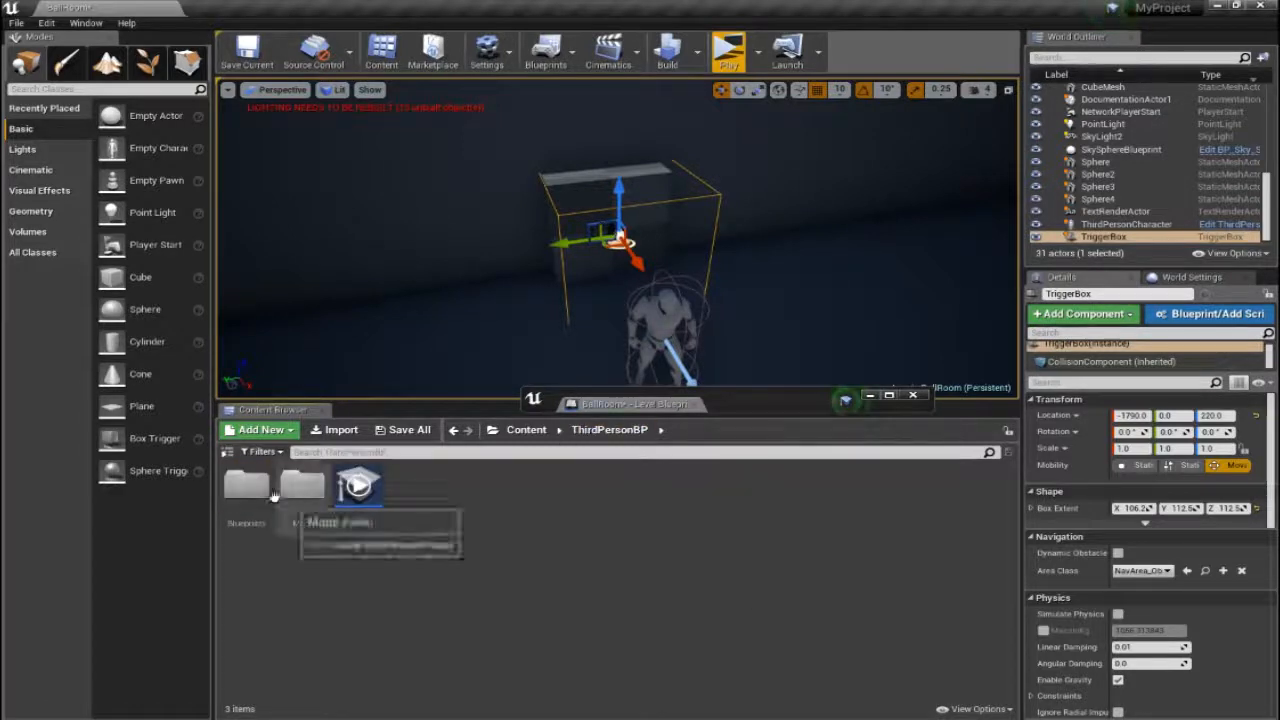
{"action": "double_click", "coordinate": [252, 492]}
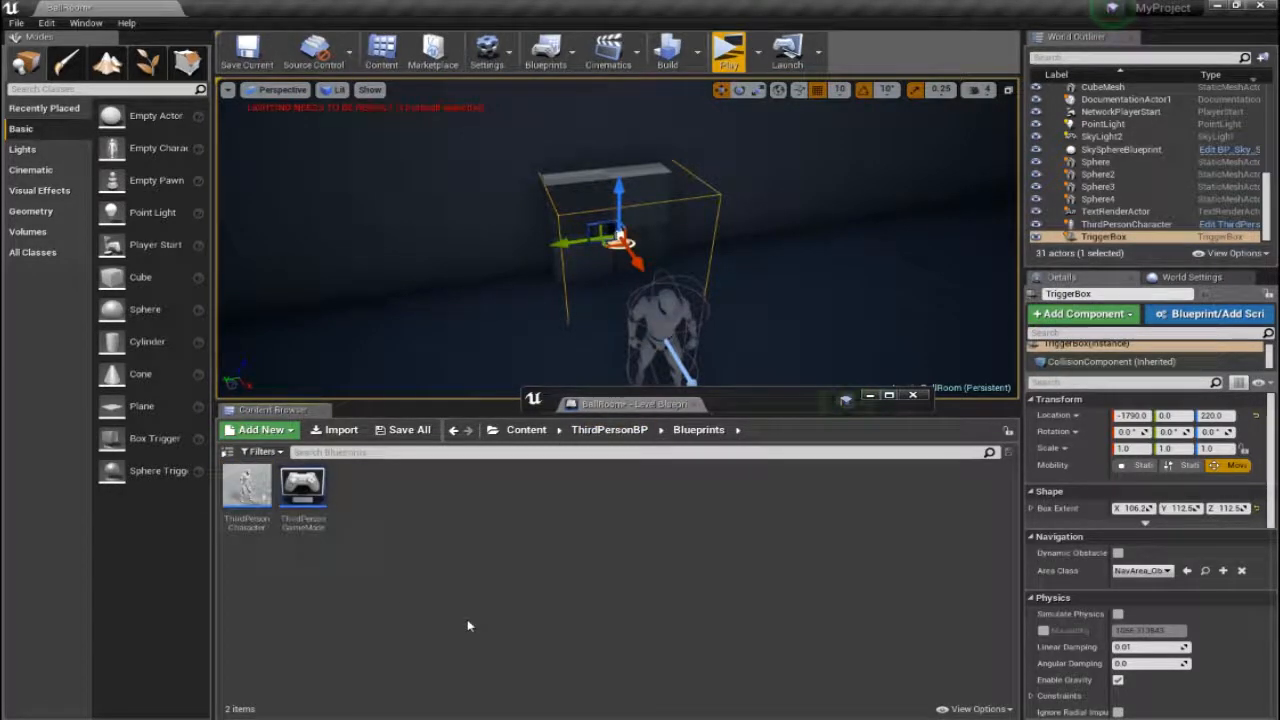
{"action": "key", "text": "alt+Left"}
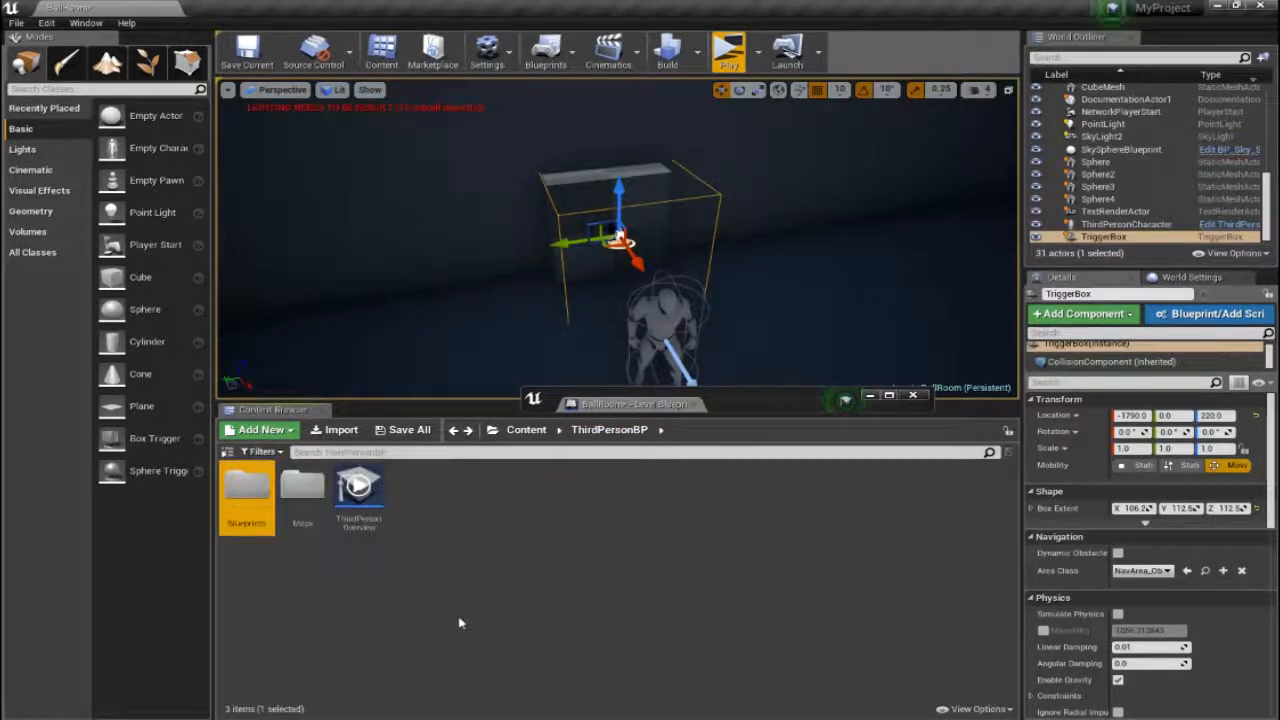
{"action": "double_click", "coordinate": [302, 488]}
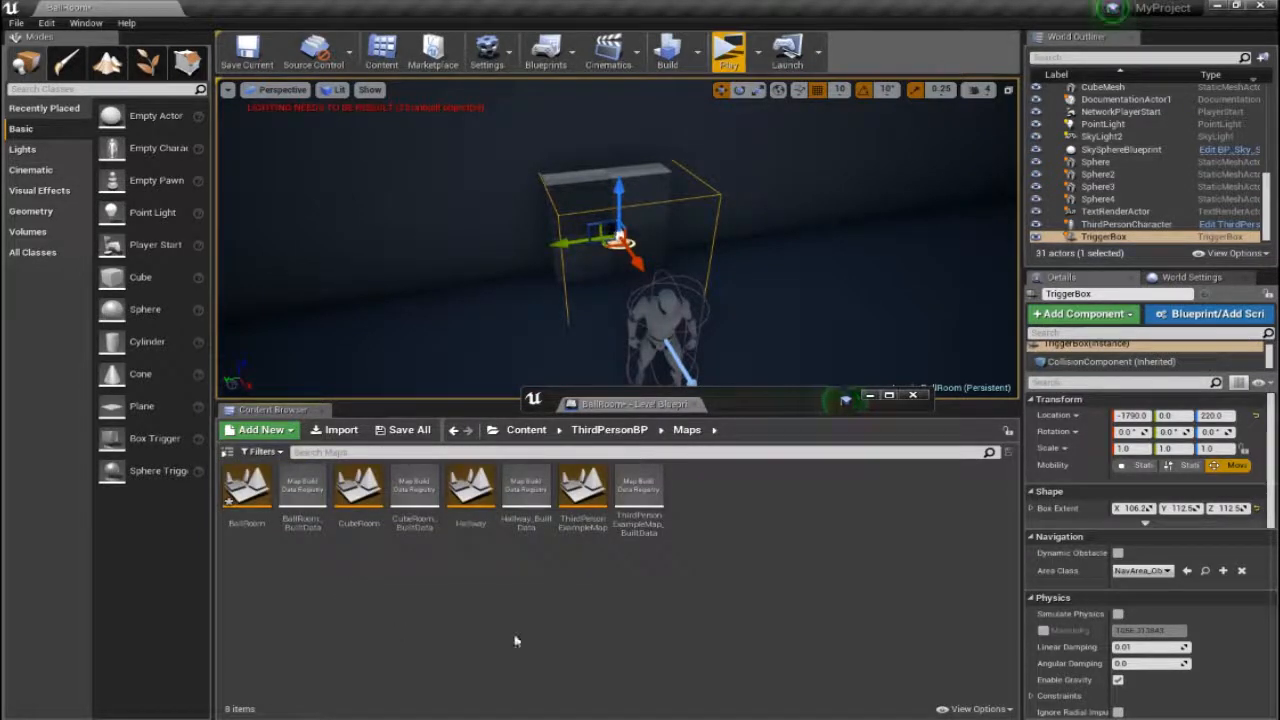
{"action": "key", "text": "alt+Left"}
{"action": "double_click", "coordinate": [250, 488]}
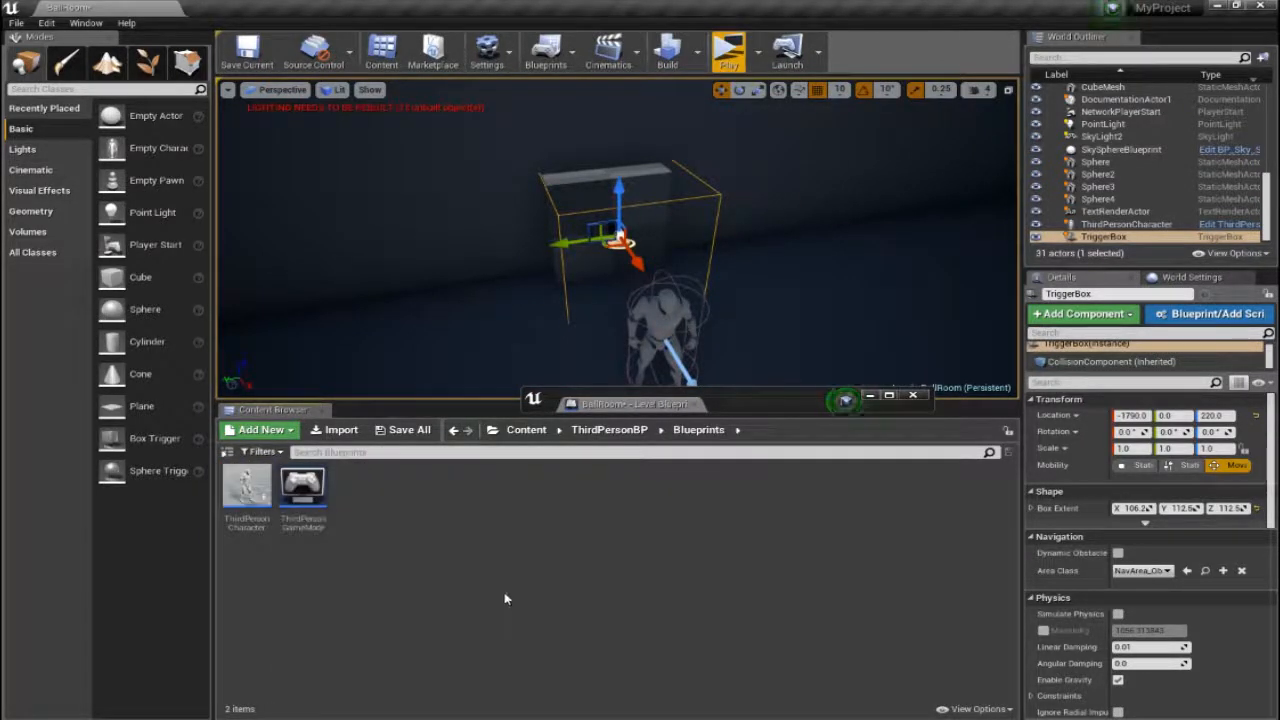
{"action": "key", "text": "alt+Left"}
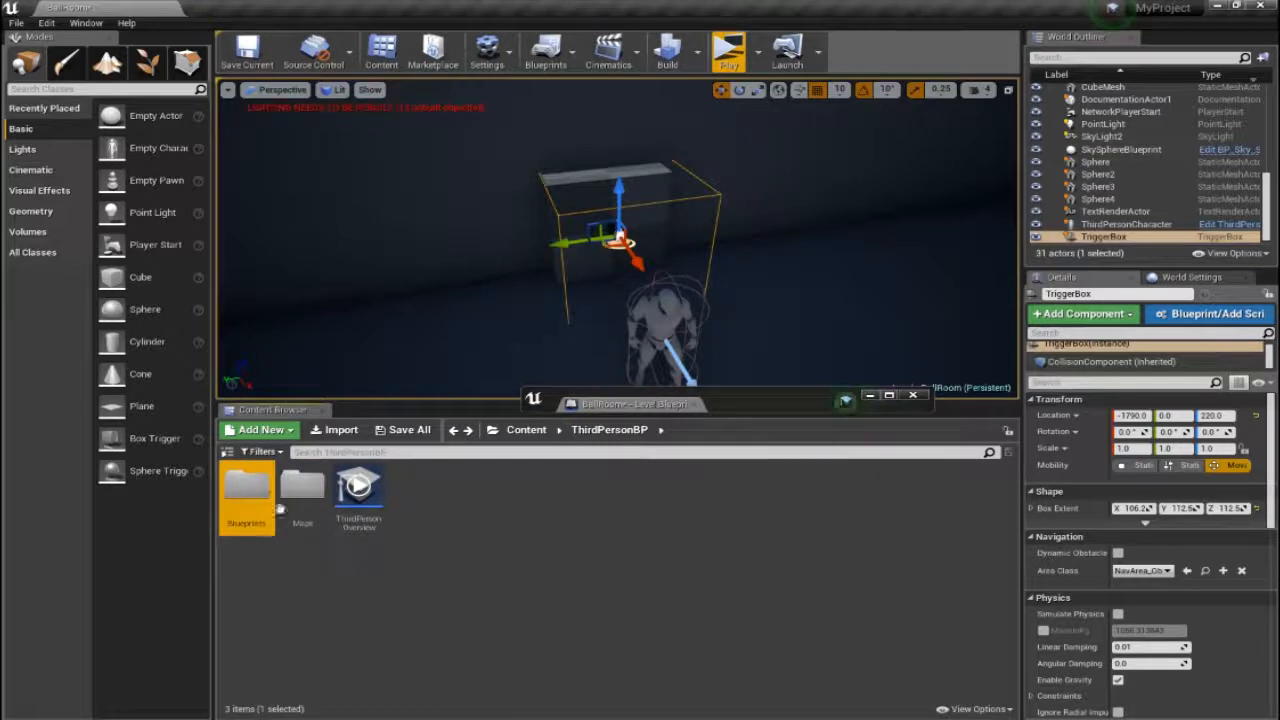
{"action": "double_click", "coordinate": [302, 490]}
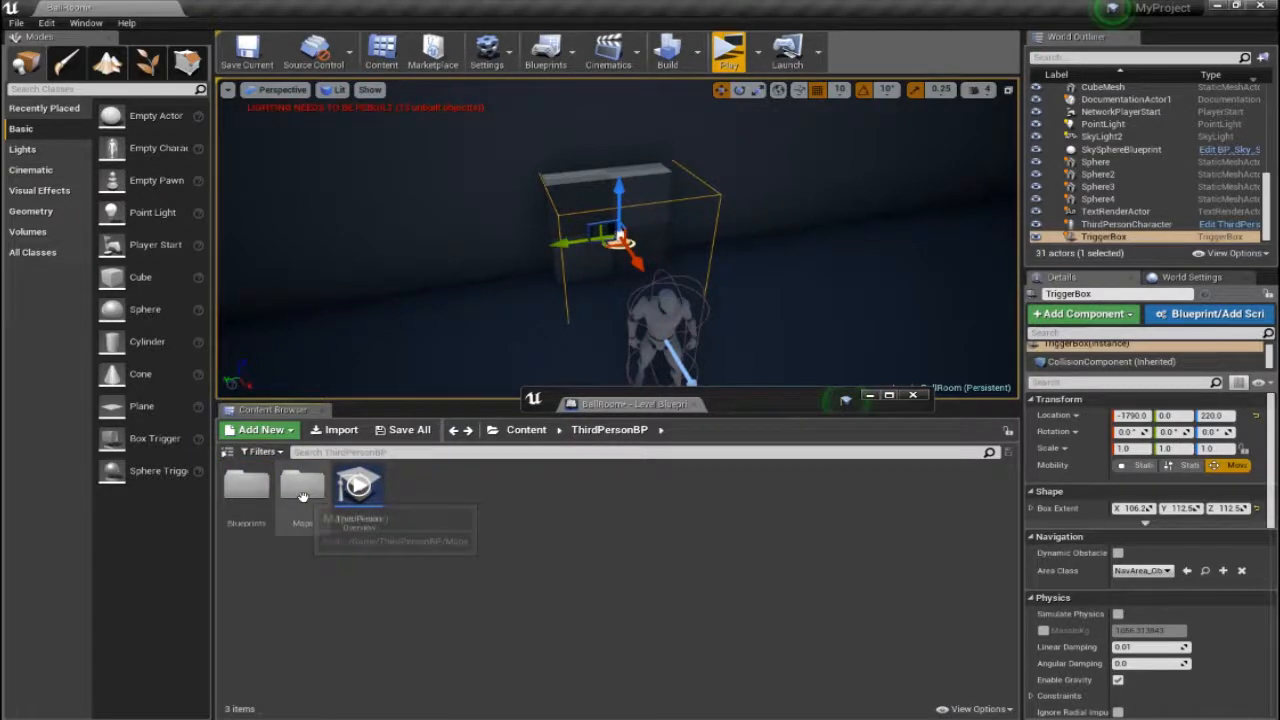
{"action": "right_click", "coordinate": [715, 596]}
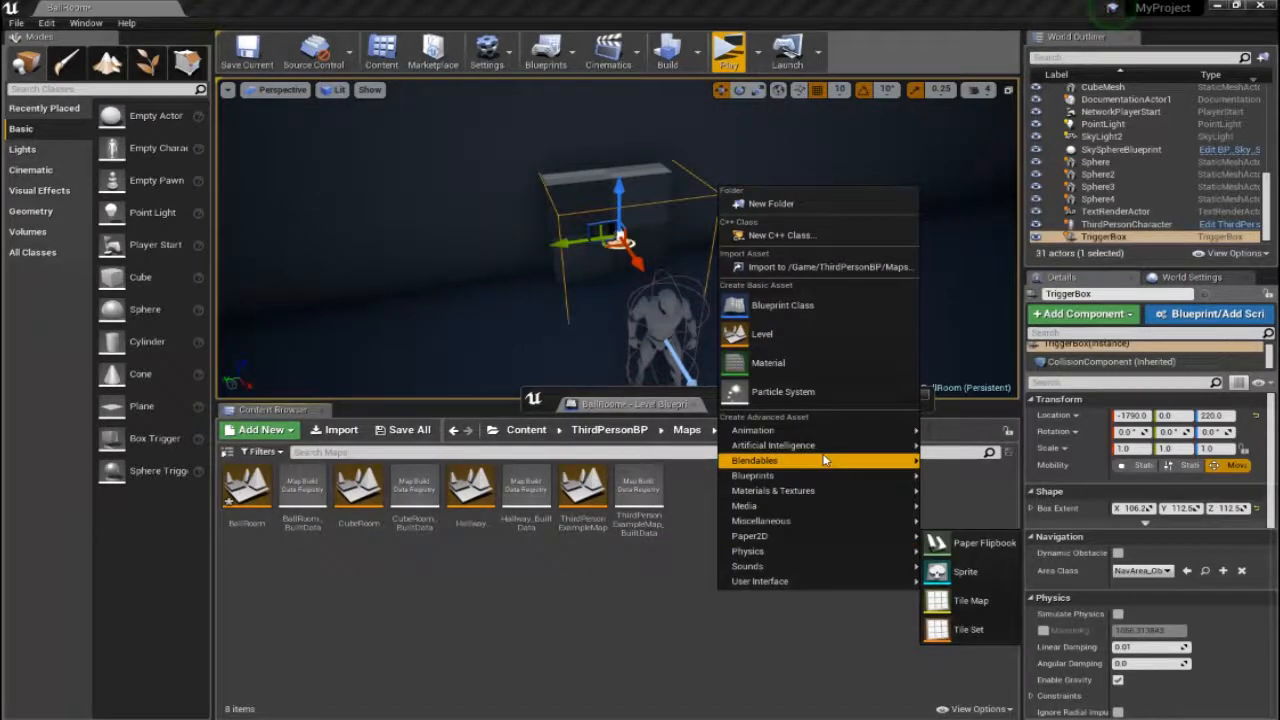
{"action": "mouse_move", "coordinate": [787, 548]}
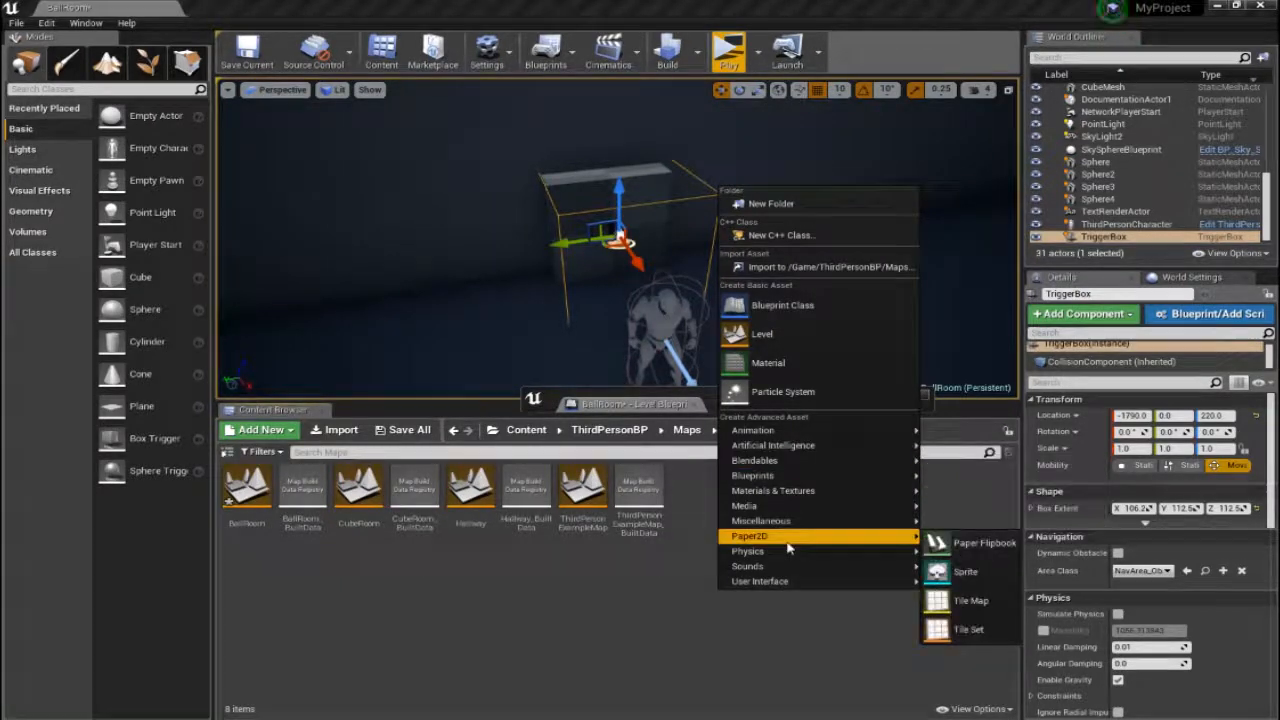
{"action": "mouse_move", "coordinate": [792, 432]}
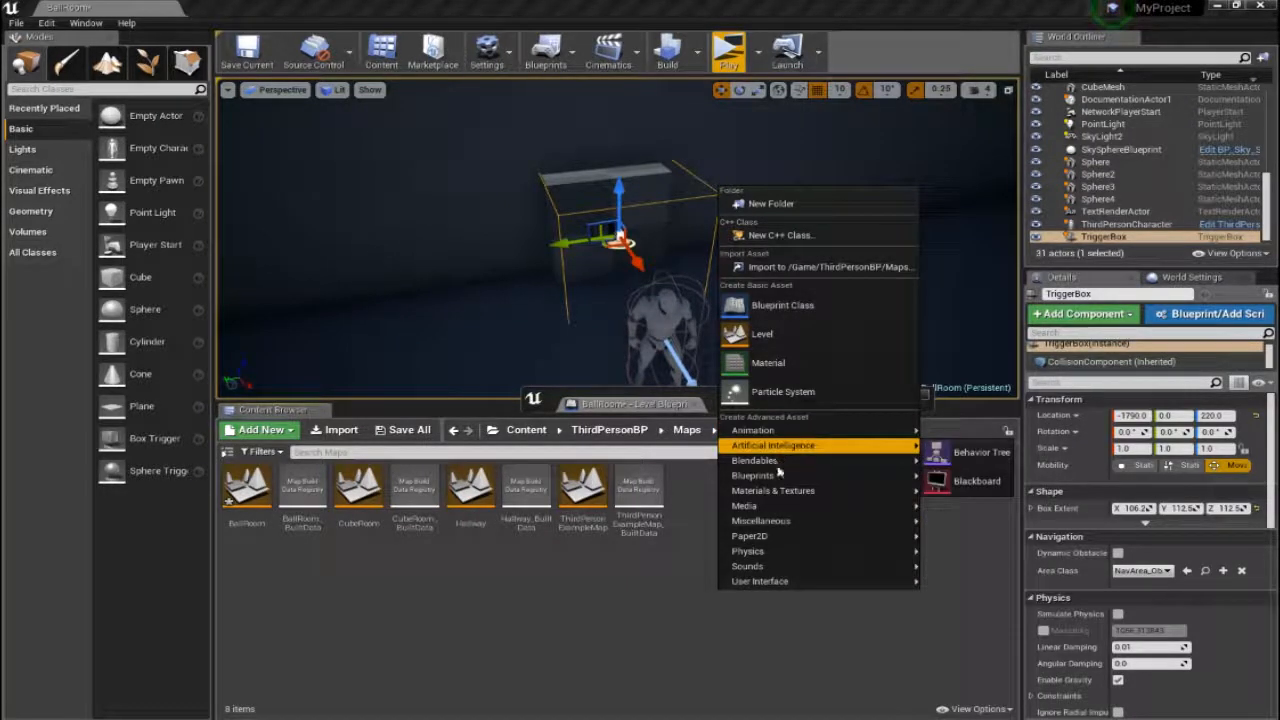
{"action": "mouse_move", "coordinate": [779, 477]}
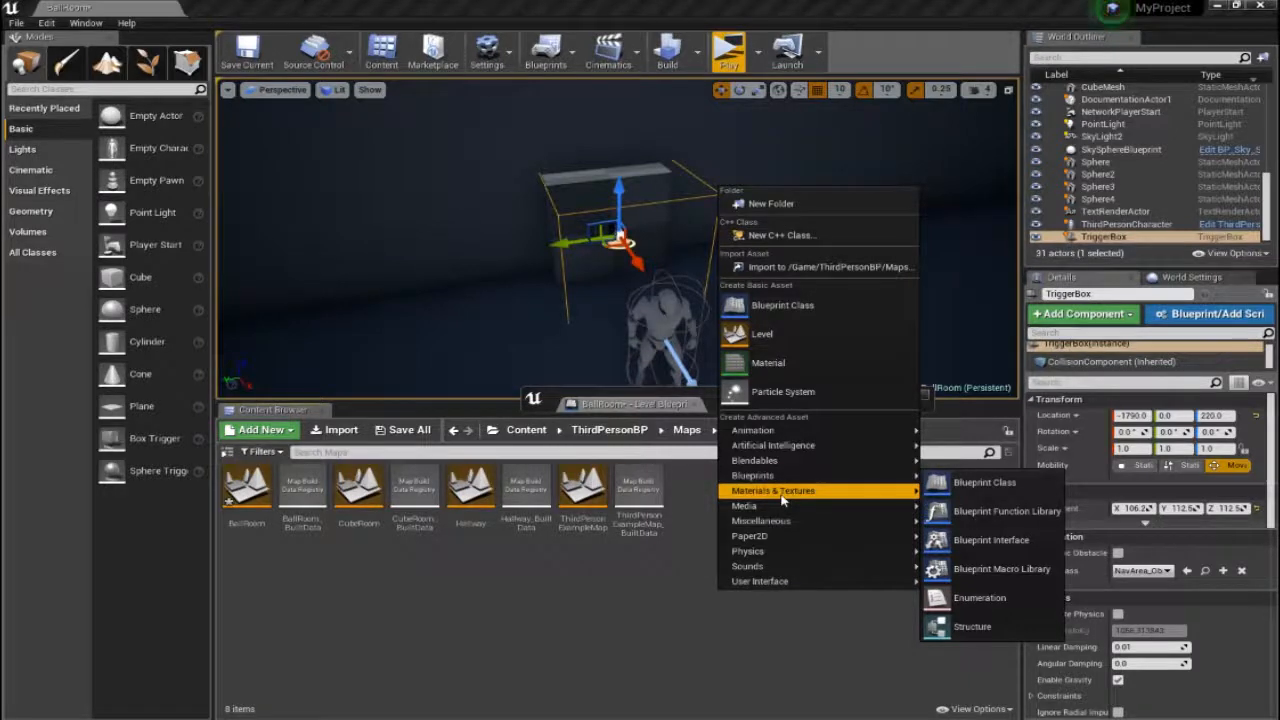
{"action": "mouse_move", "coordinate": [783, 500]}
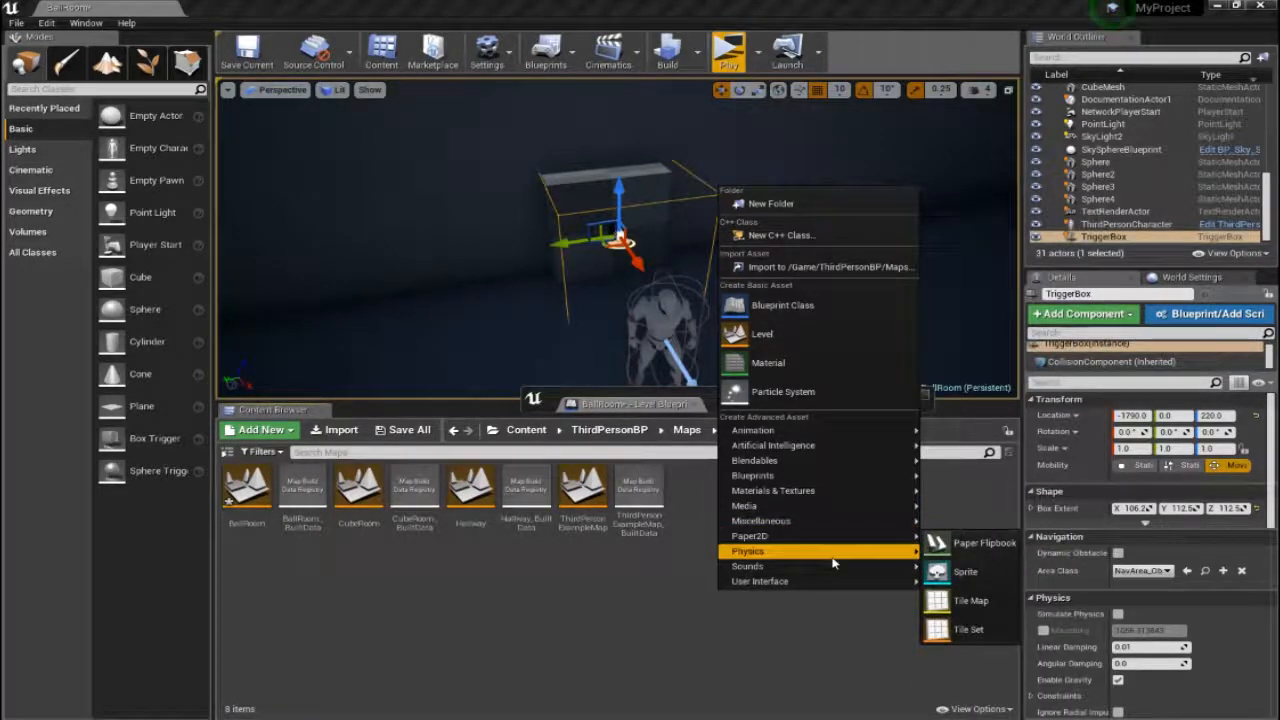
{"action": "mouse_move", "coordinate": [832, 556]}
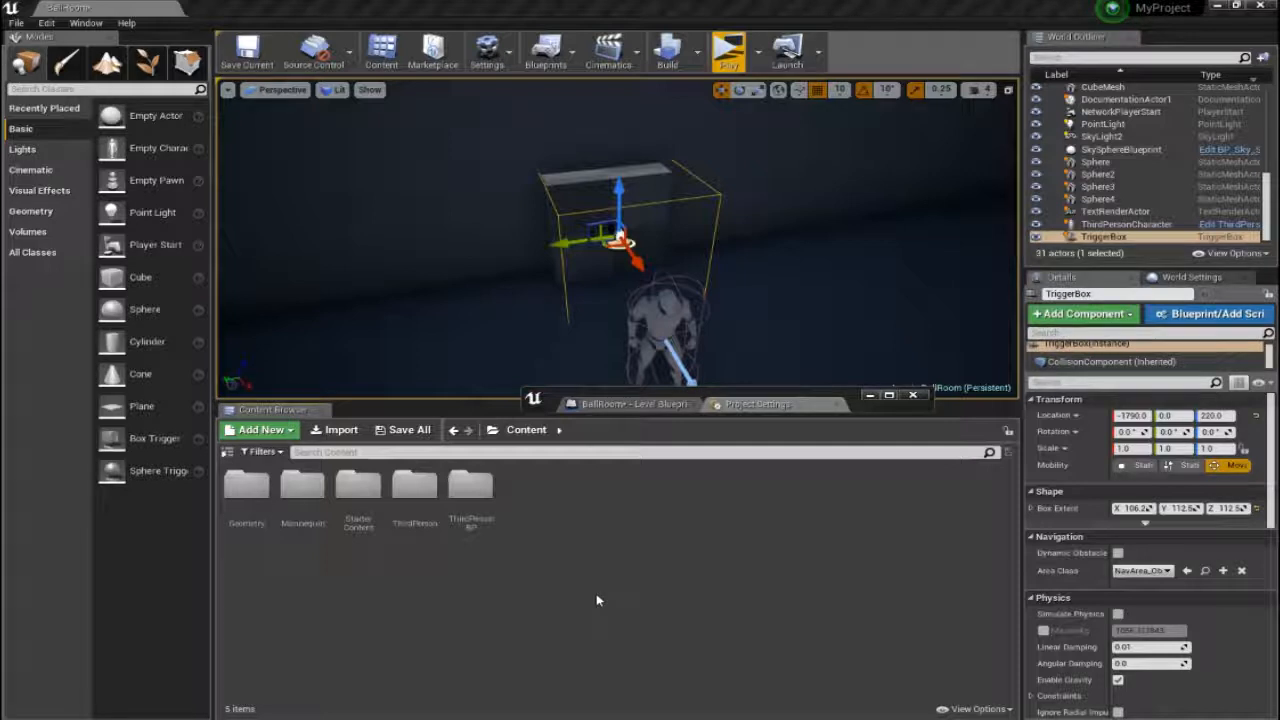
Step: Create a new Blueprint Class in the root Content folder with GameInstance as its parent class
{"action": "right_click", "coordinate": [550, 511]}
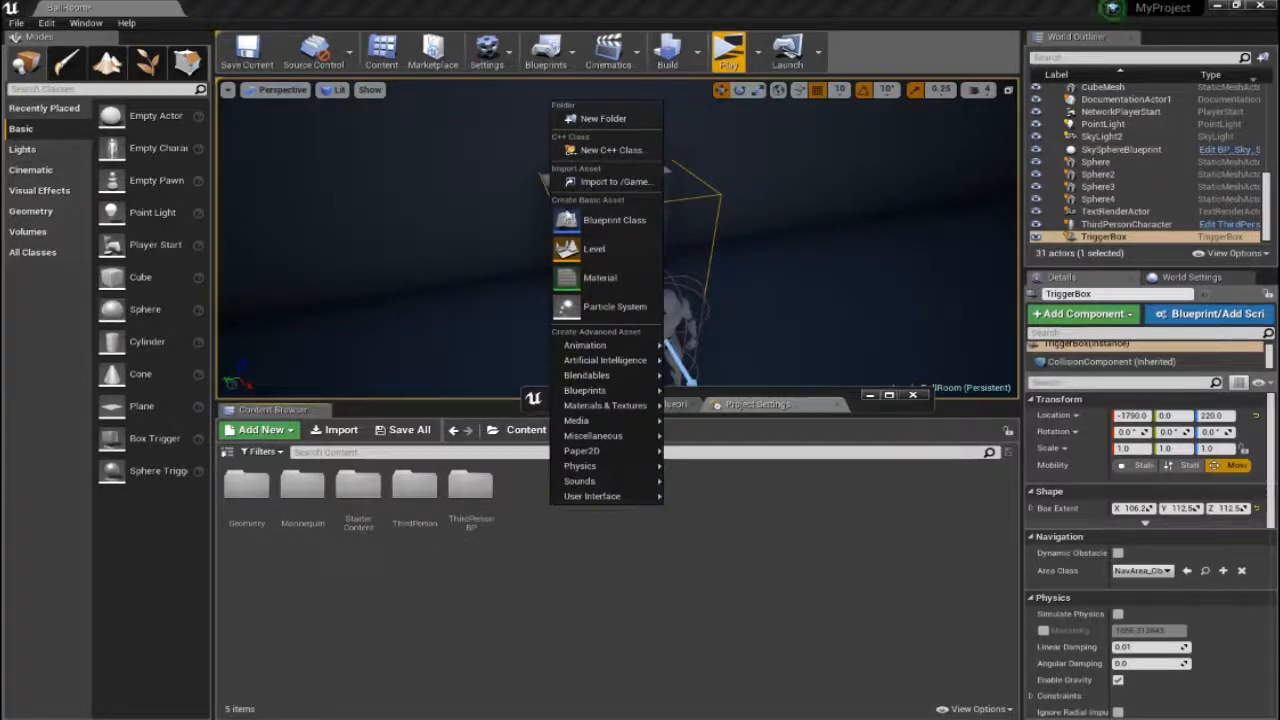
{"action": "left_click", "coordinate": [605, 220]}
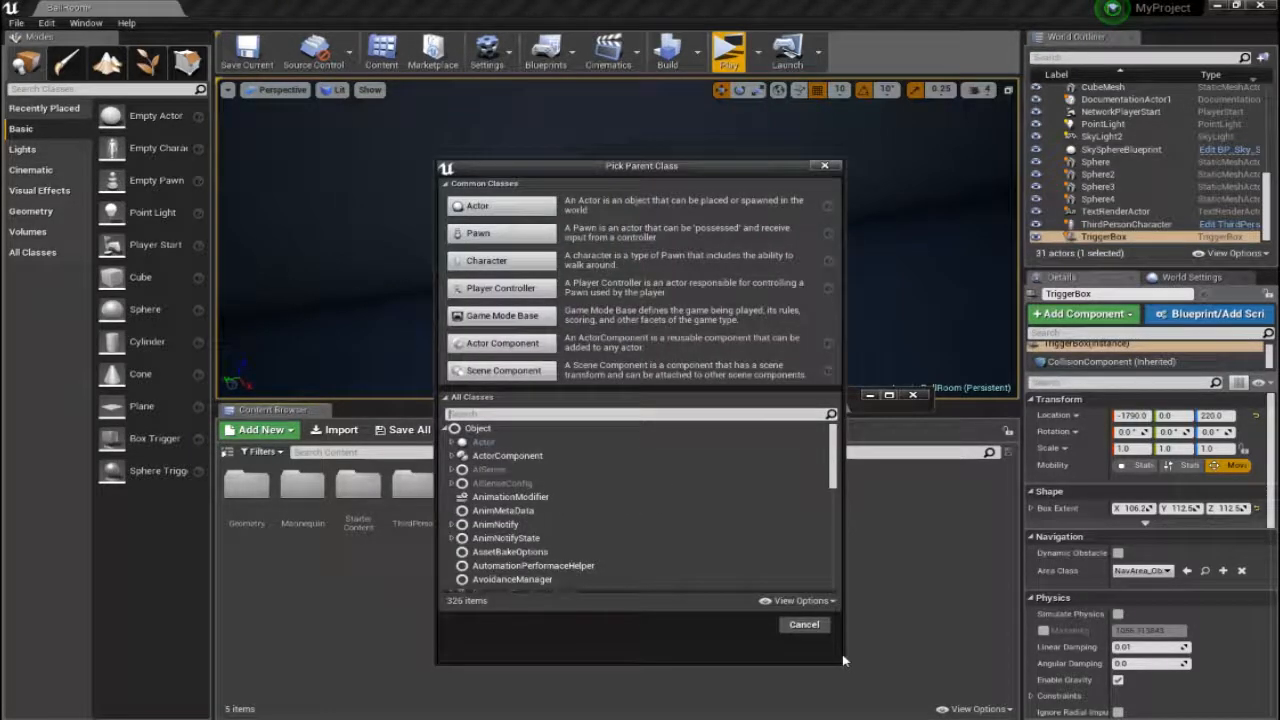
{"action": "left_click_drag", "start_coordinate": [715, 168], "coordinate": [1049, 153]}
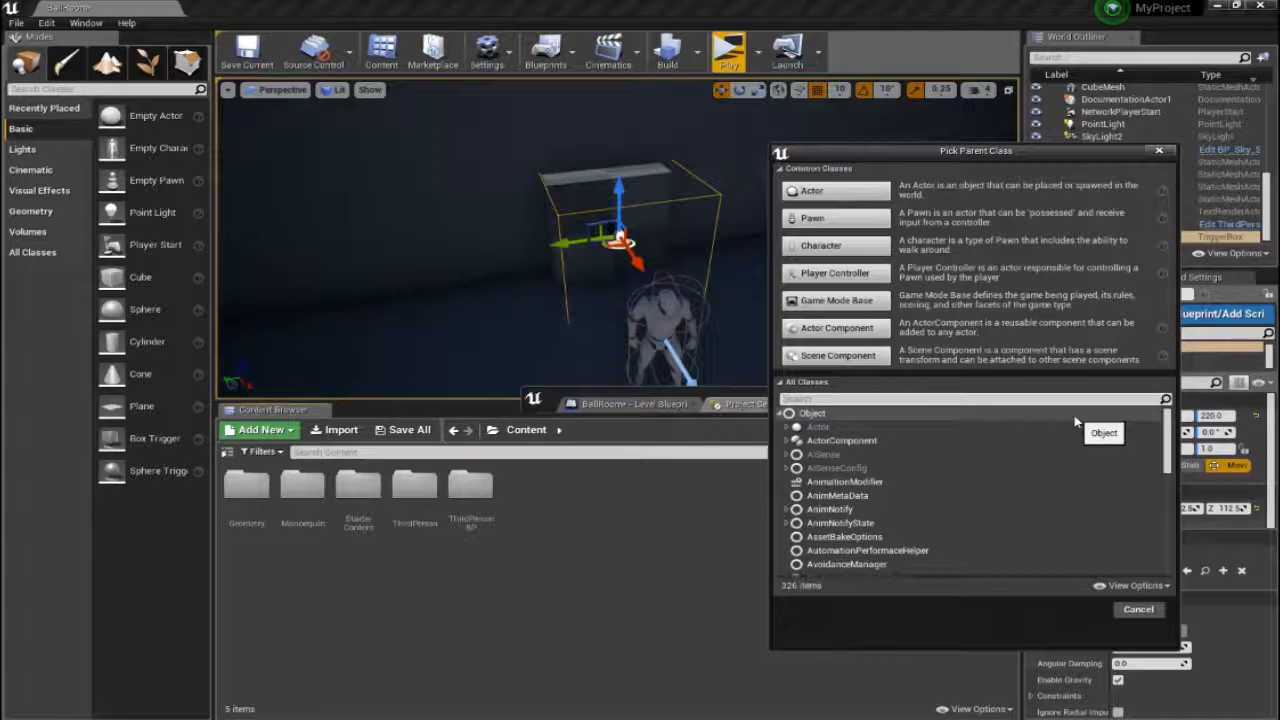
{"action": "type", "text": "G"}
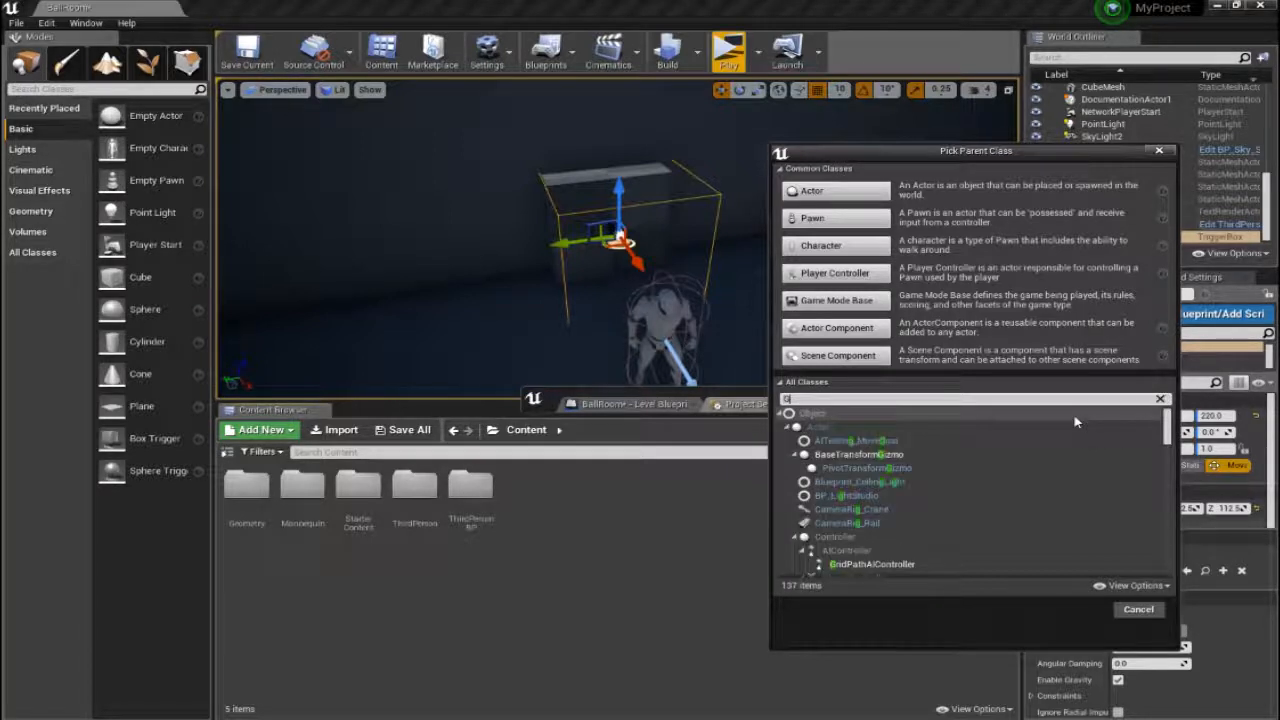
{"action": "type", "text": "ameI"}
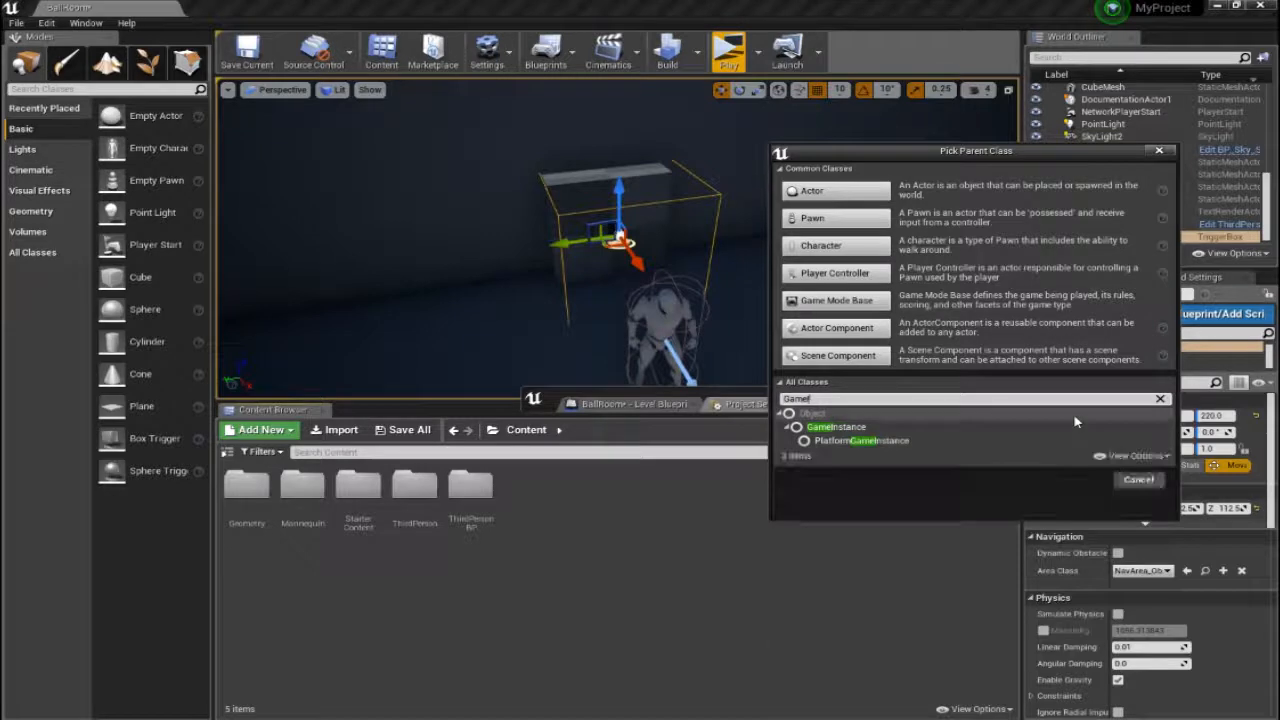
{"action": "type", "text": "nstance"}
{"action": "left_click", "coordinate": [860, 427]}
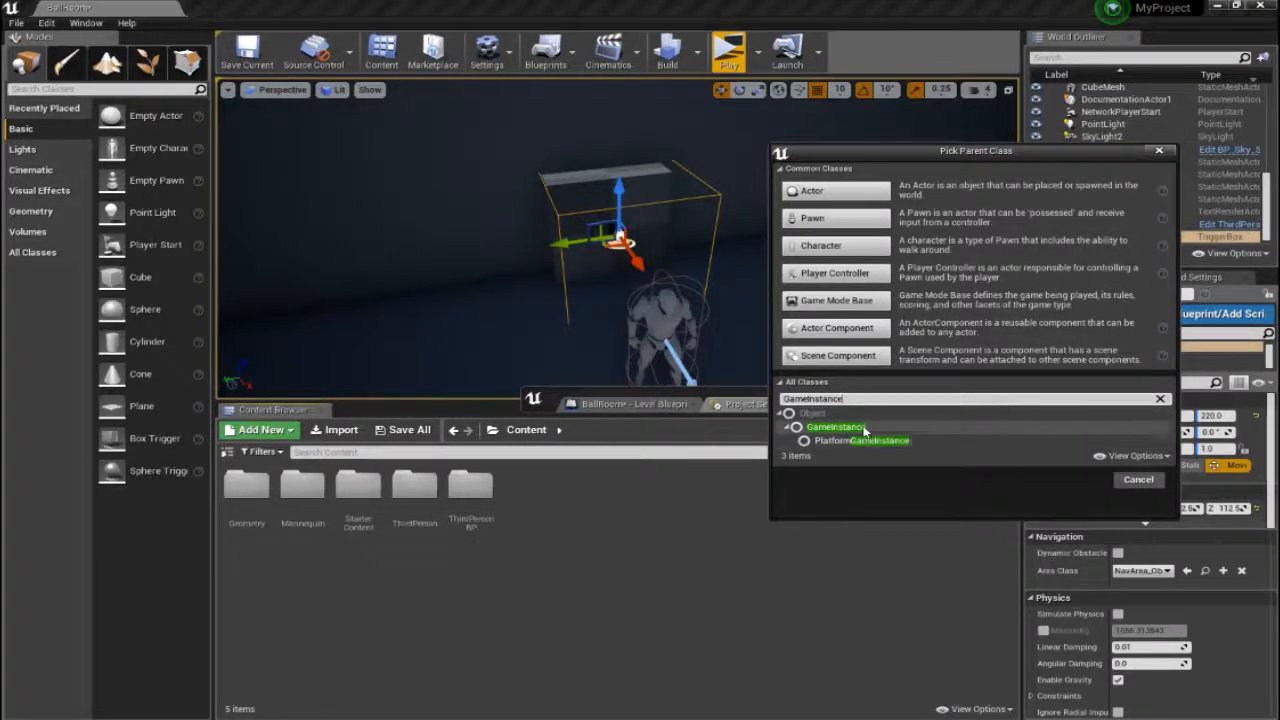
{"action": "left_click", "coordinate": [1078, 481]}
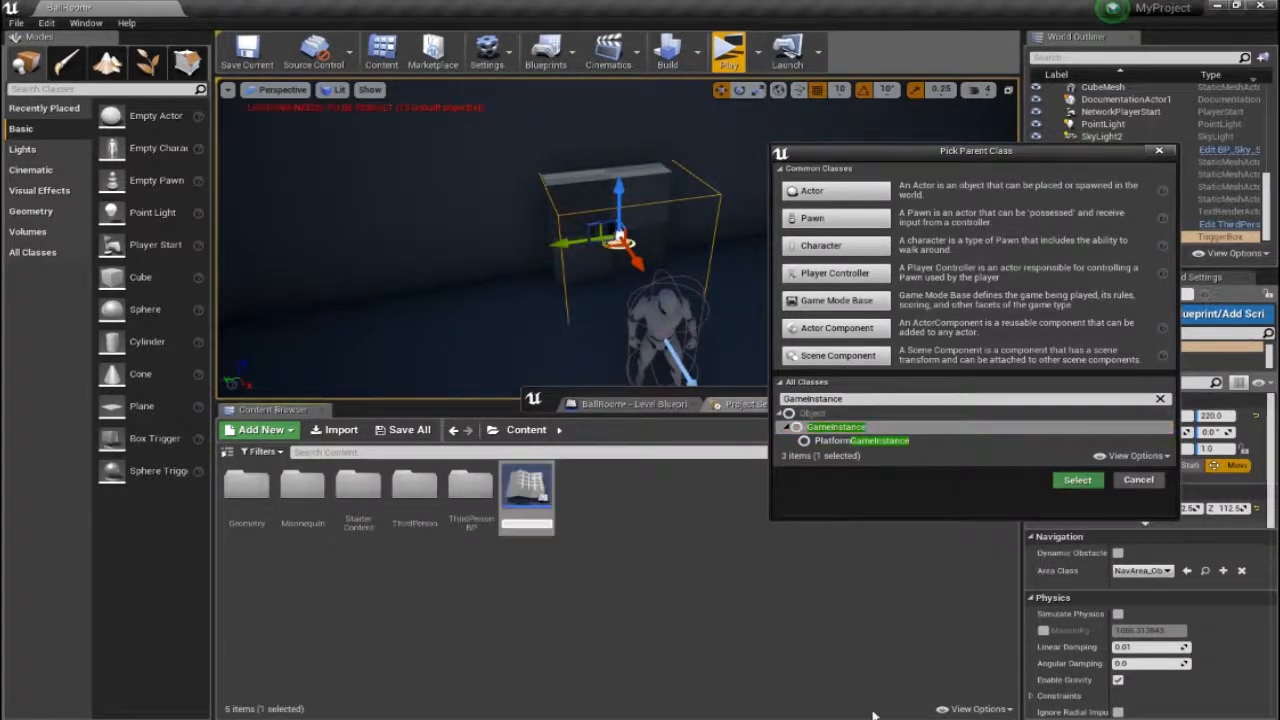
Step: Name the new game instance blueprint MyGameInstance
{"action": "type", "text": "My"}
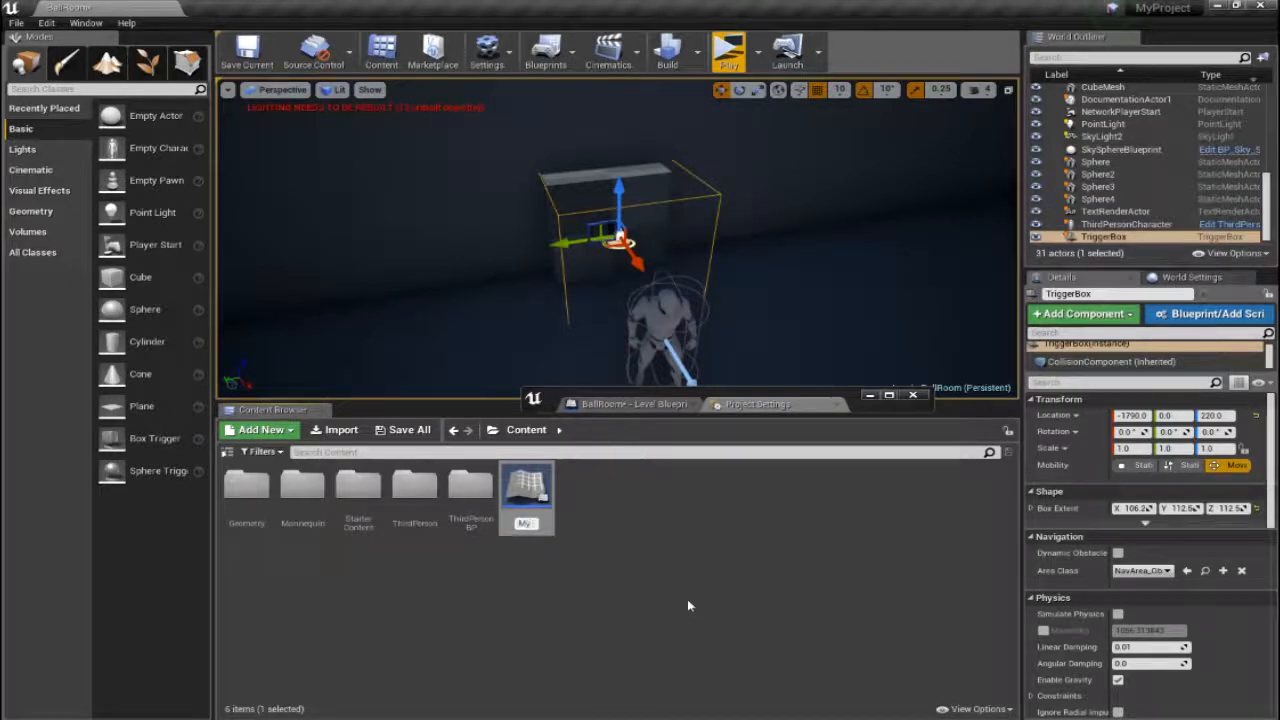
{"action": "type", "text": "GameInstance"}
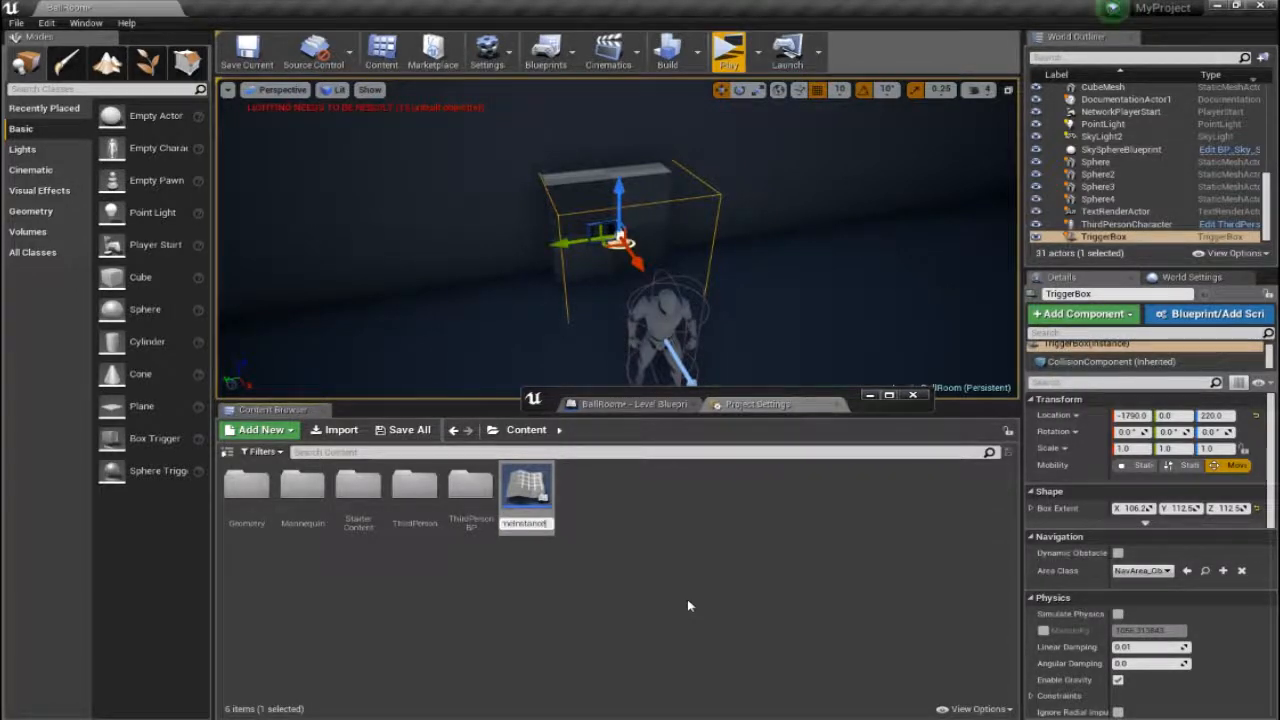
{"action": "key", "text": "Return"}
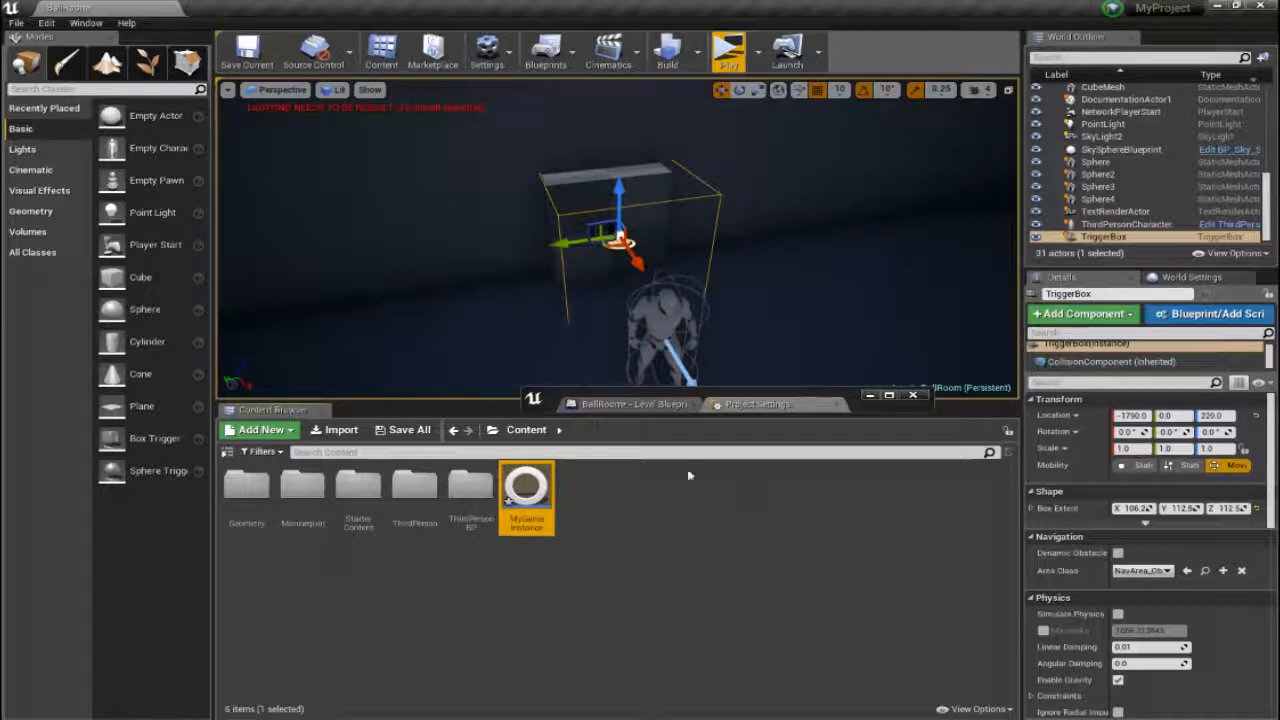
Step: Set the project's Game Instance Class to MyGameInstance in the Maps & Modes project settings
{"action": "left_click", "coordinate": [892, 400]}
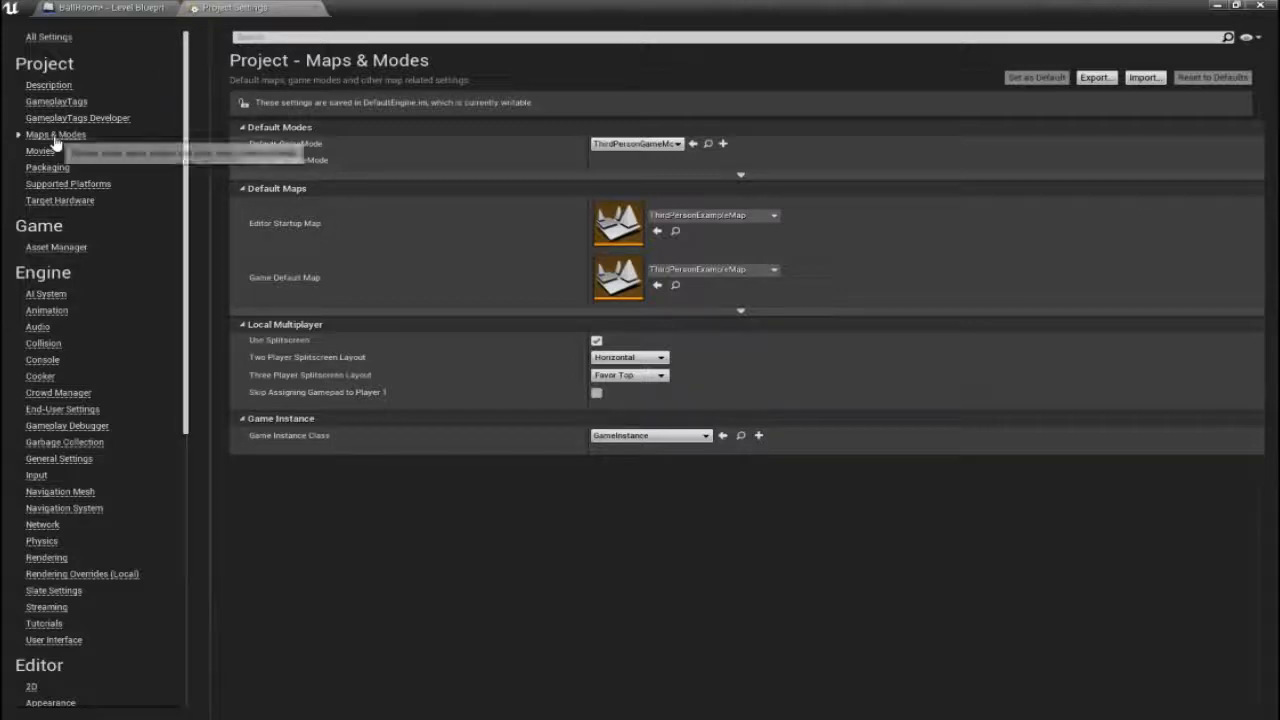
{"action": "left_click", "coordinate": [40, 40]}
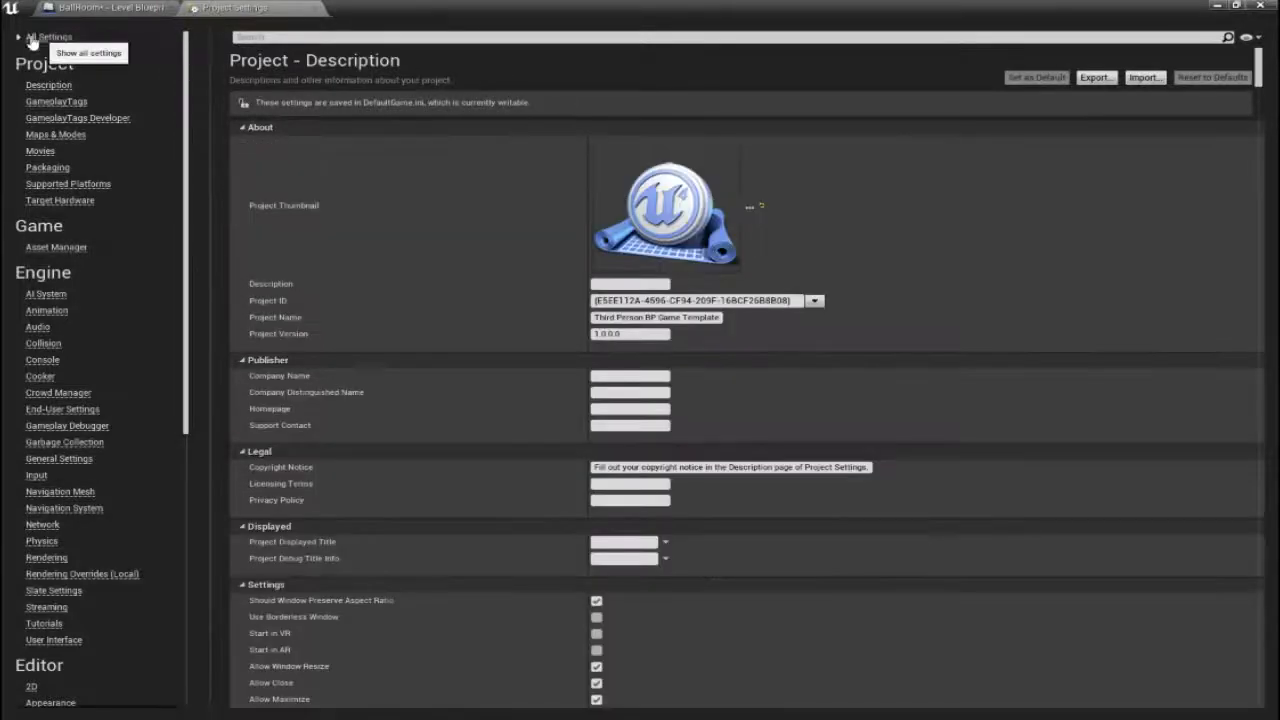
{"action": "left_click", "coordinate": [55, 134]}
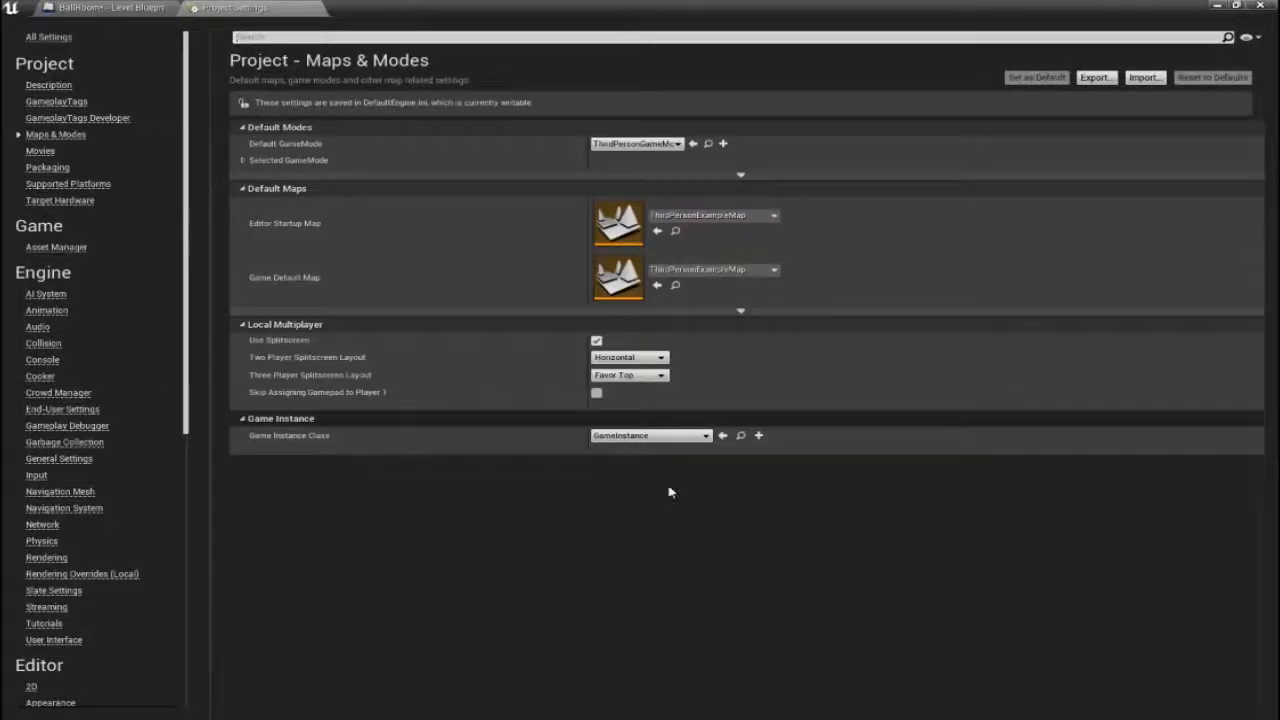
{"action": "left_click", "coordinate": [243, 422]}
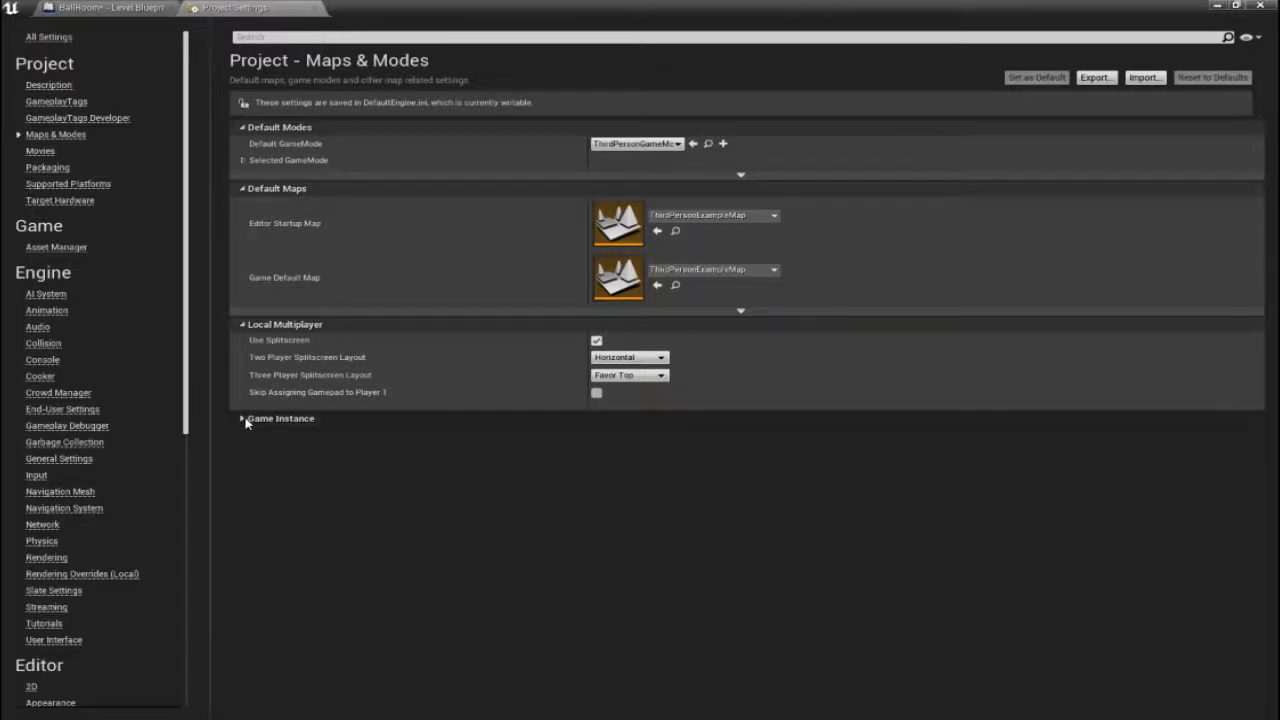
{"action": "left_click", "coordinate": [243, 419]}
{"action": "left_click", "coordinate": [680, 438]}
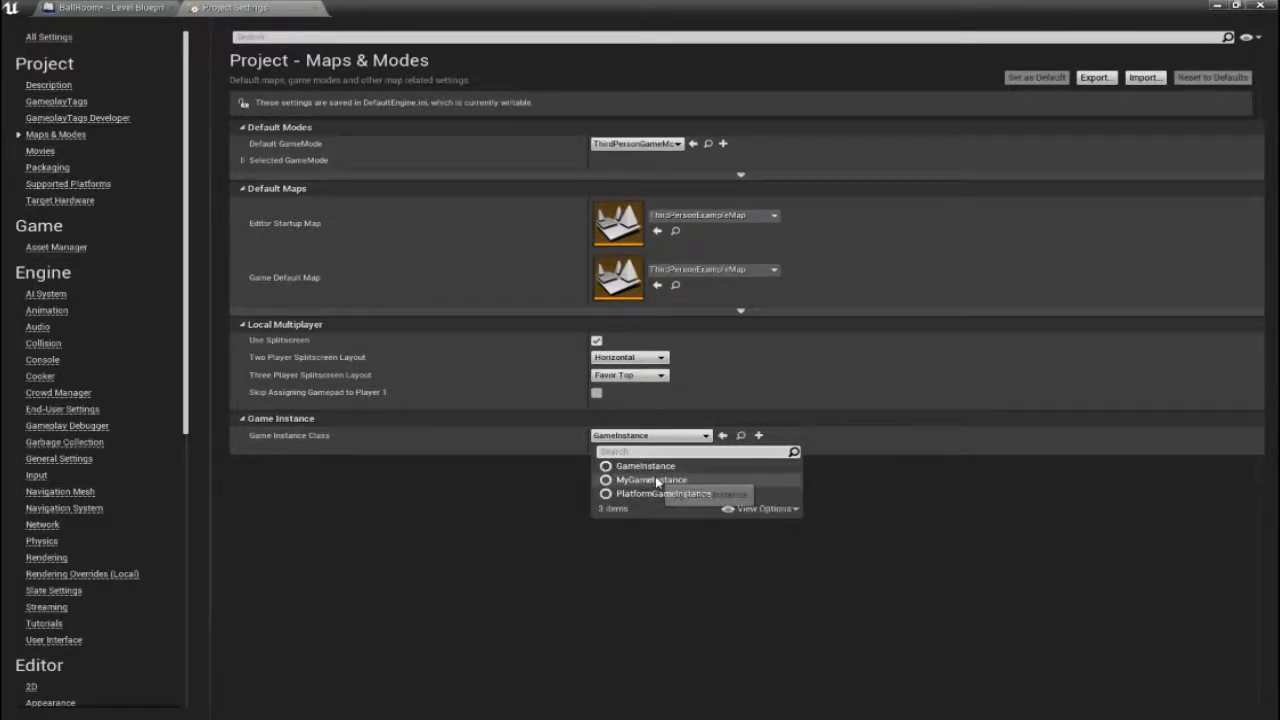
{"action": "left_click", "coordinate": [655, 479]}
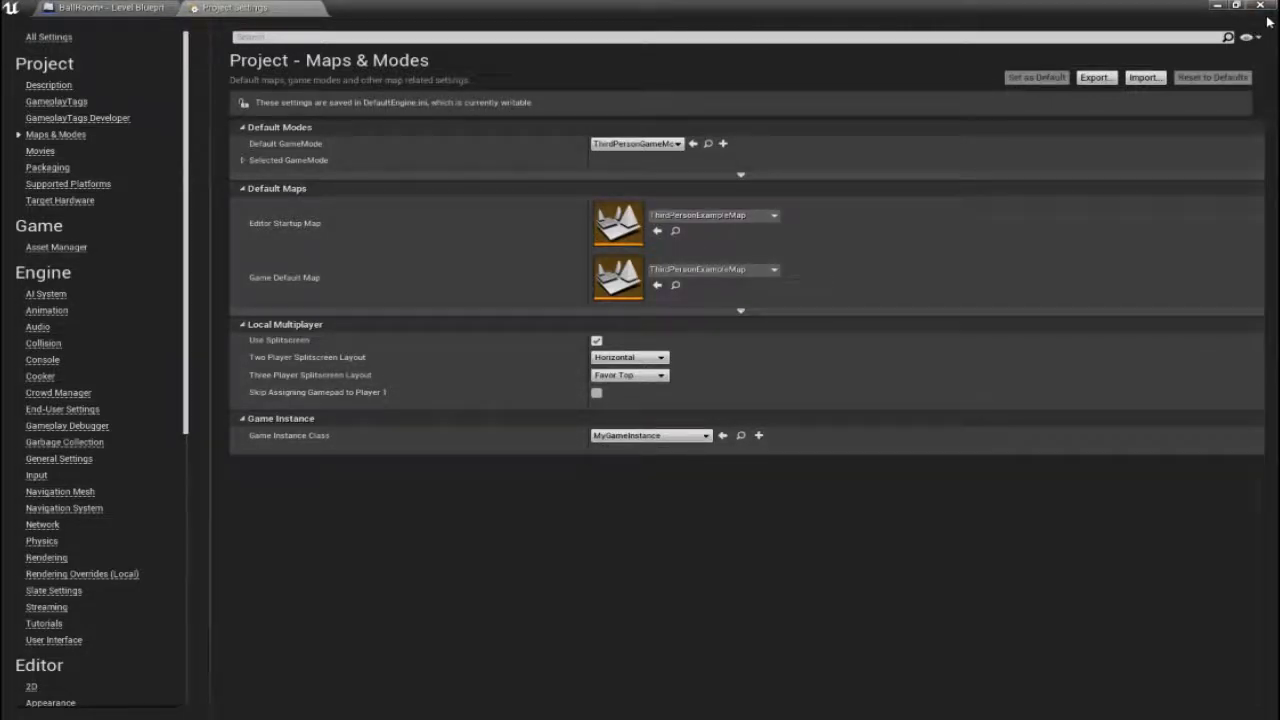
{"action": "left_click", "coordinate": [1237, 6]}
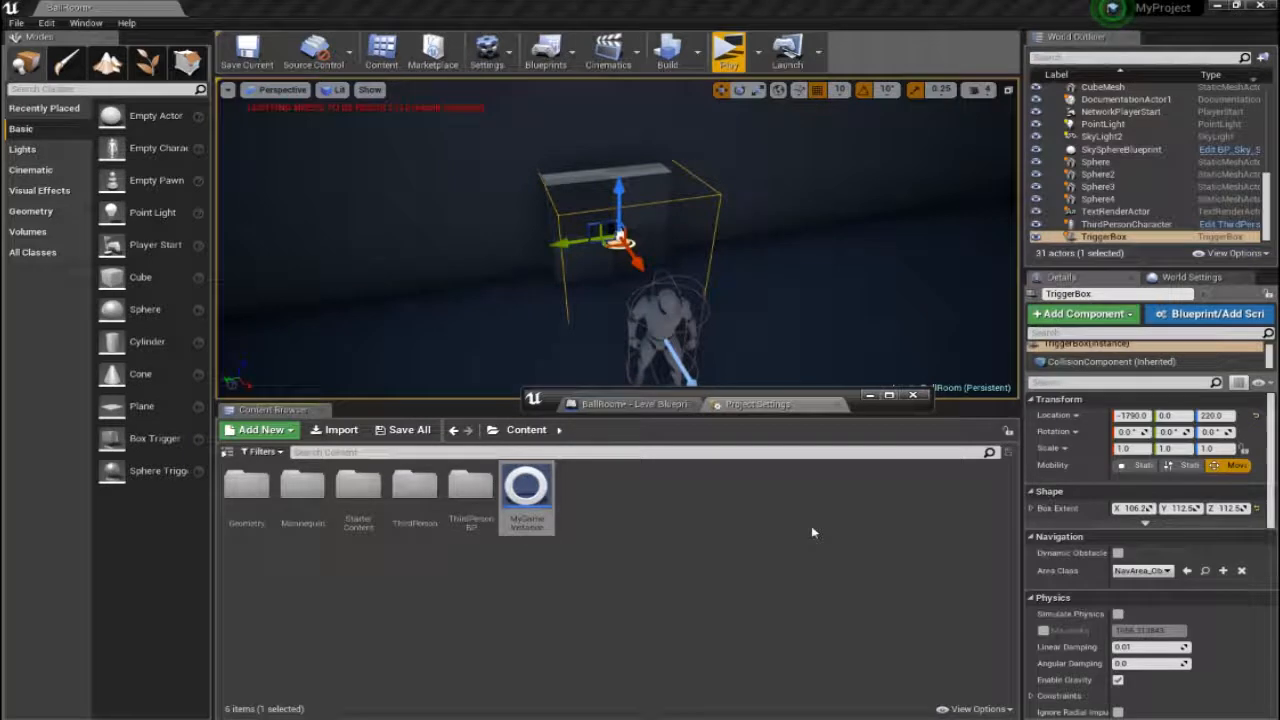
Step: Add an instance-editable integer variable named RoomLocation to the MyGameInstance blueprint and compile it
{"action": "double_click", "coordinate": [537, 480]}
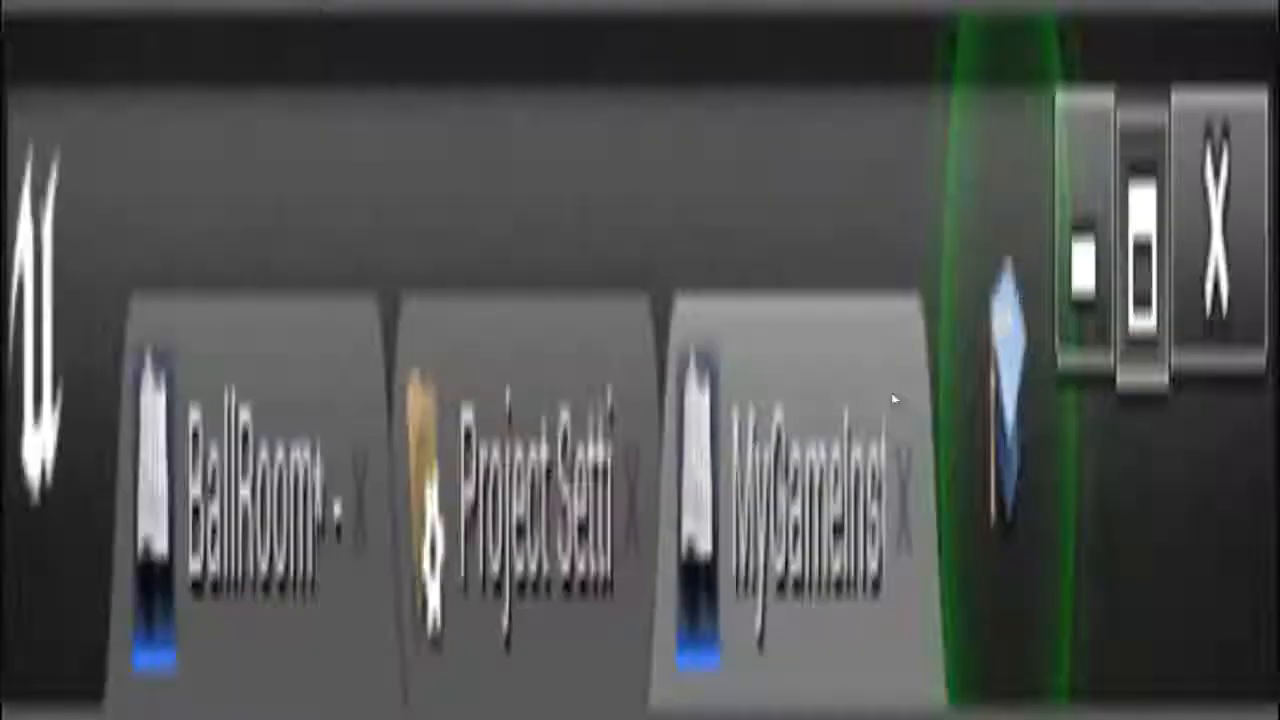
{"action": "left_click", "coordinate": [890, 396]}
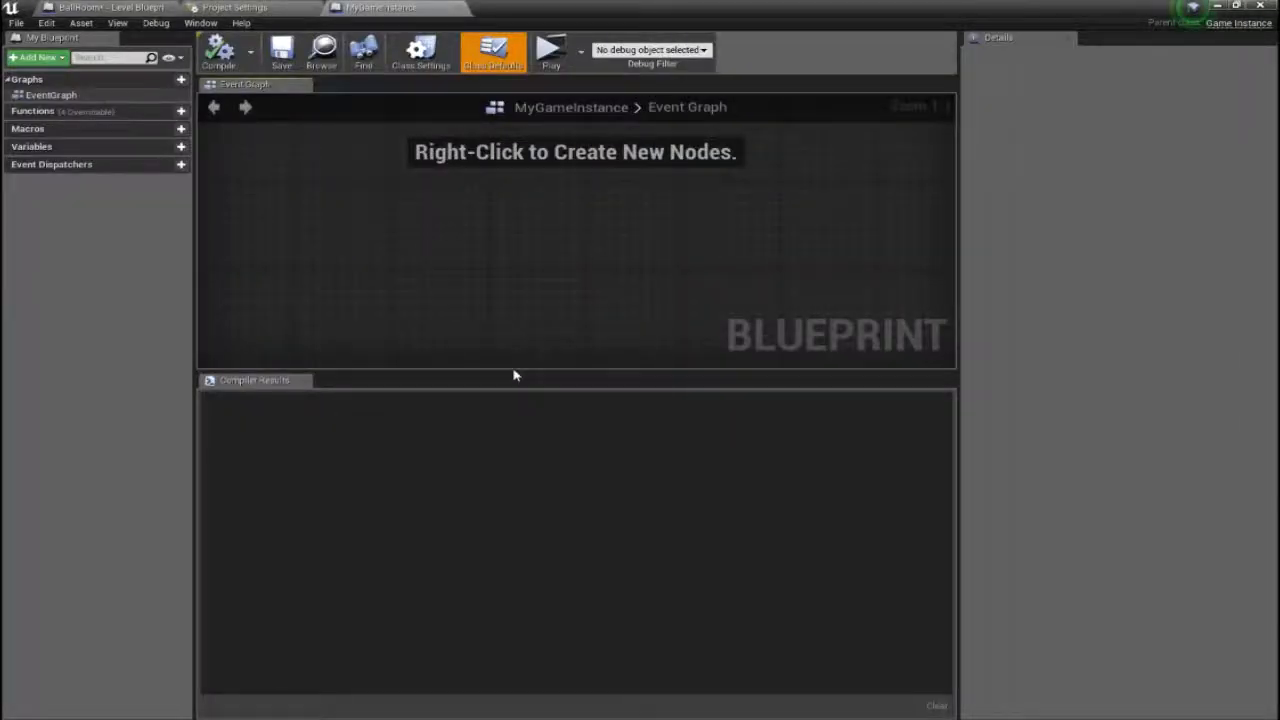
{"action": "left_click_drag", "start_coordinate": [523, 369], "coordinate": [532, 578]}
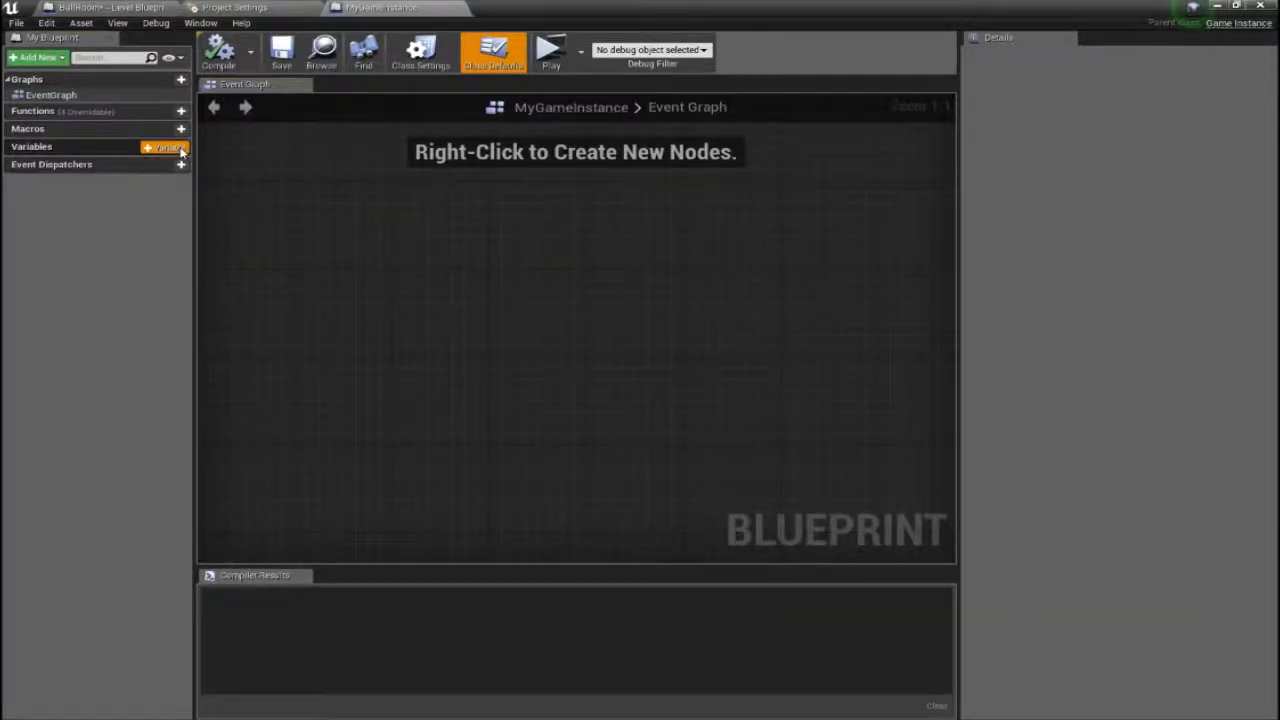
{"action": "left_click", "coordinate": [181, 150]}
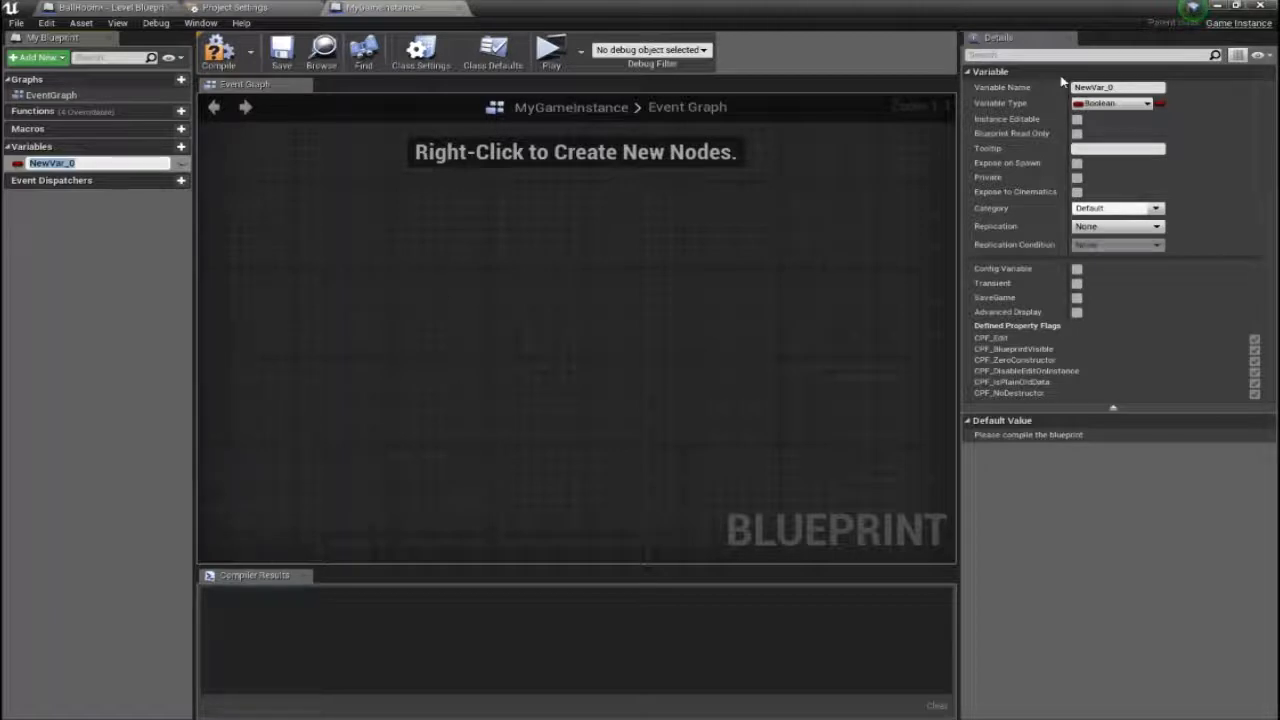
{"action": "left_click", "coordinate": [1110, 103]}
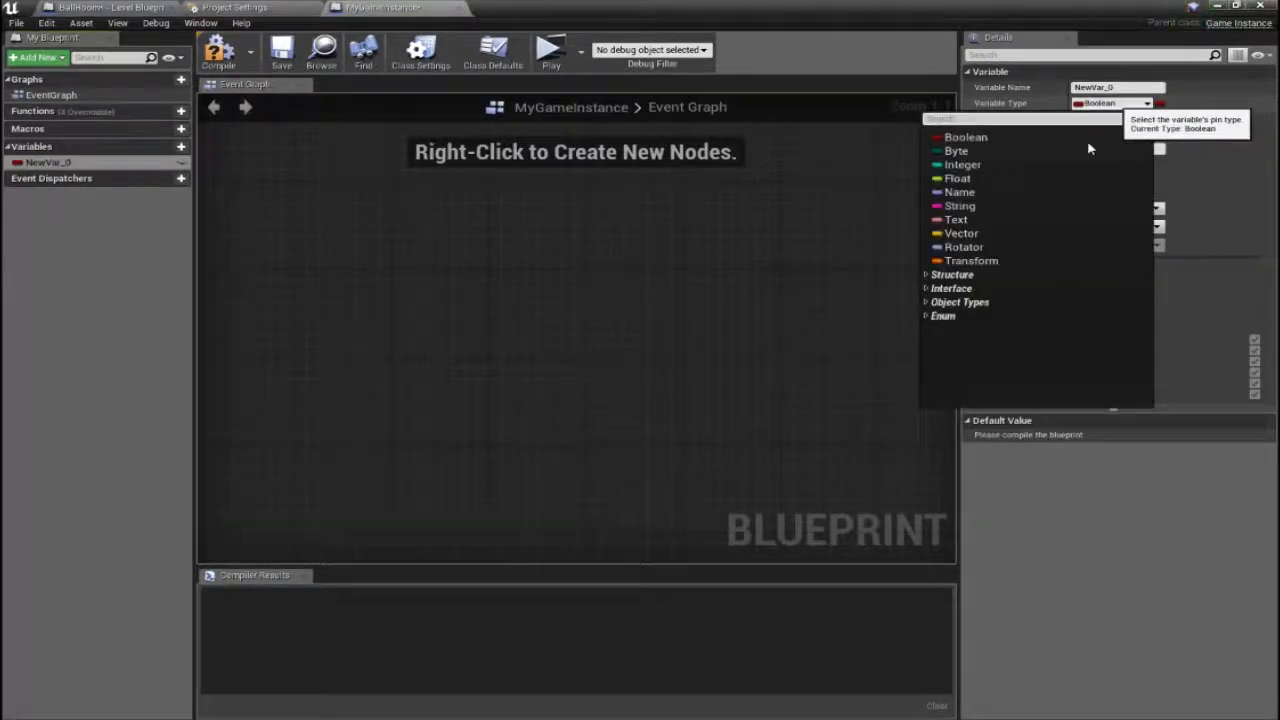
{"action": "left_click", "coordinate": [1040, 165]}
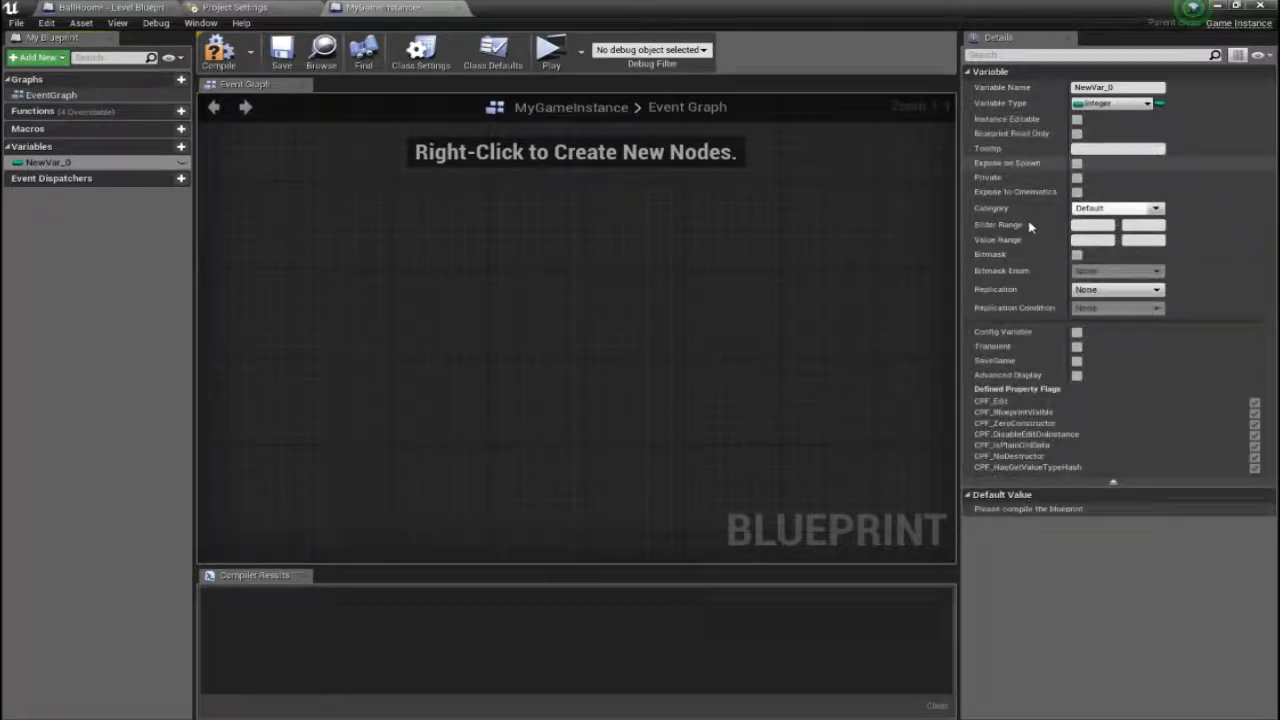
{"action": "left_click_drag", "start_coordinate": [1121, 88], "coordinate": [720, 118]}
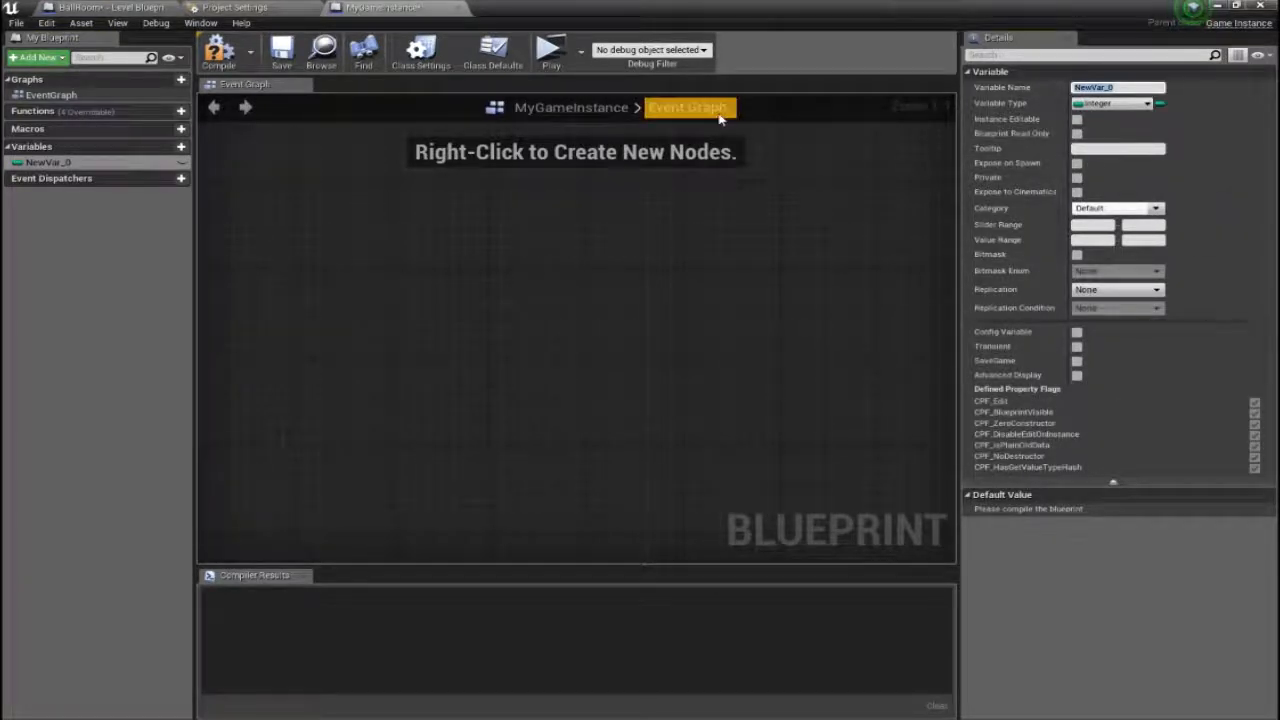
{"action": "type", "text": "RoomLocation"}
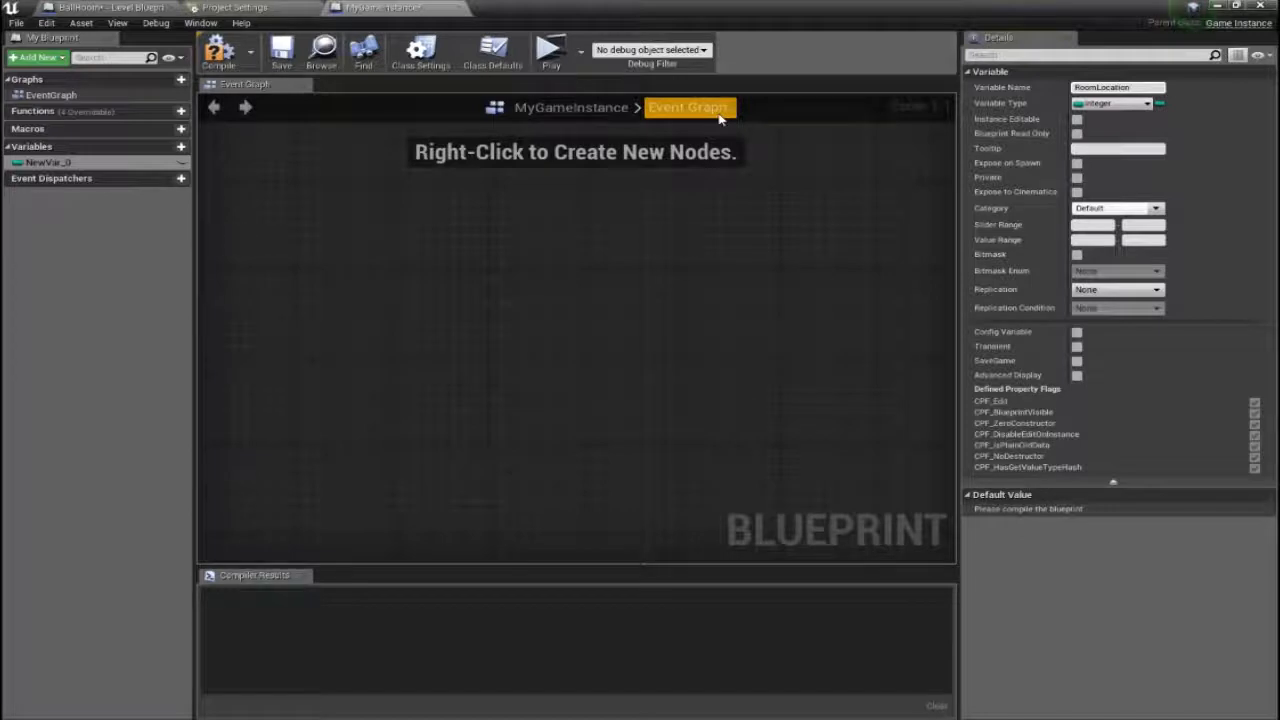
{"action": "key", "text": "Return"}
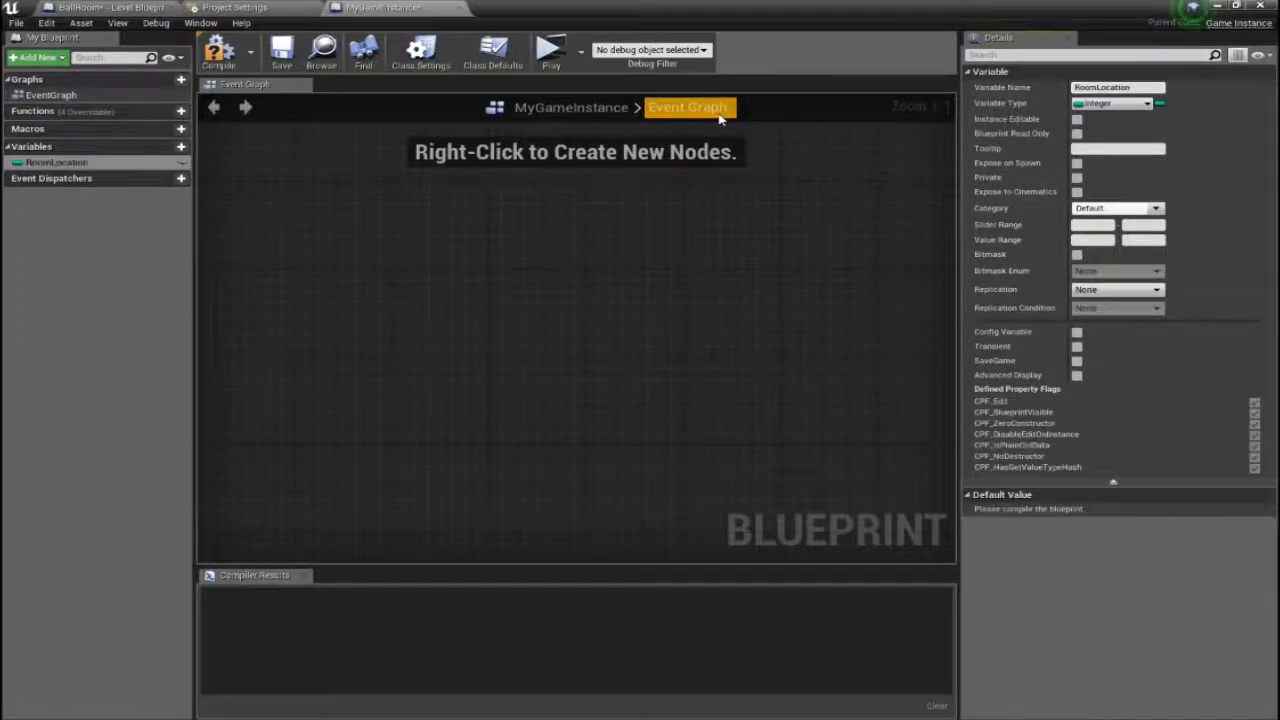
{"action": "left_click", "coordinate": [181, 162]}
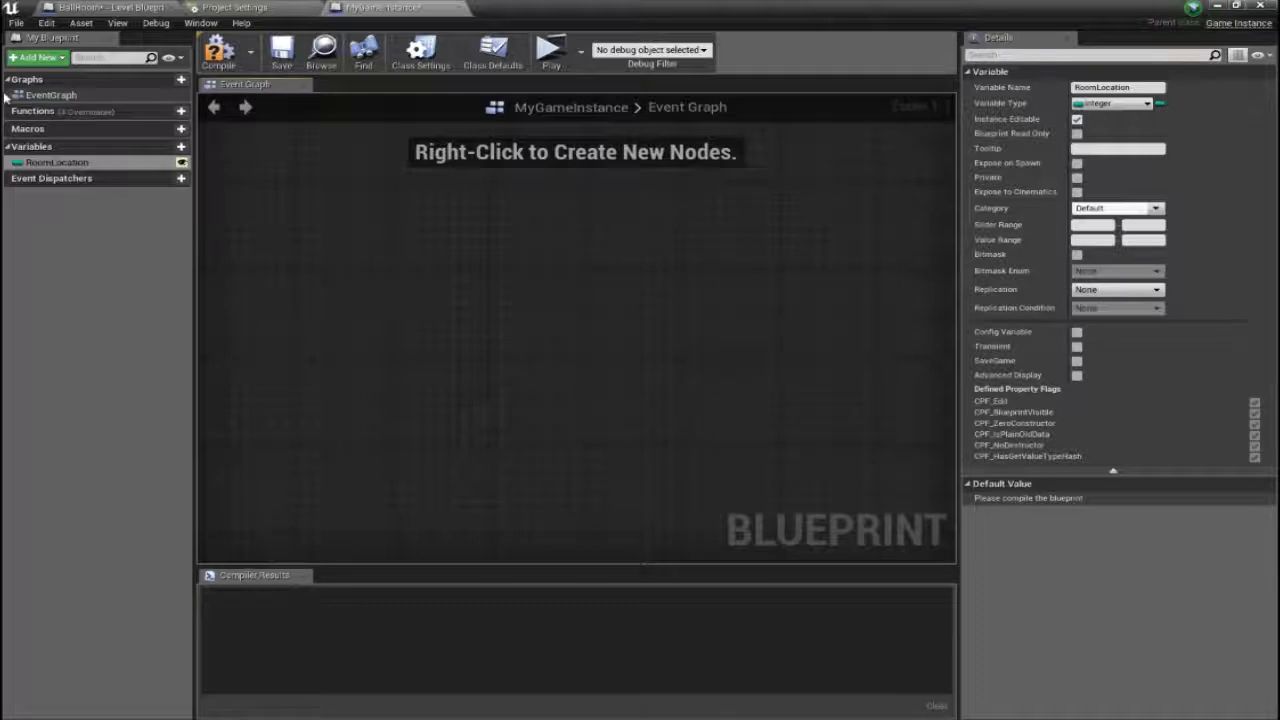
{"action": "left_click", "coordinate": [218, 50]}
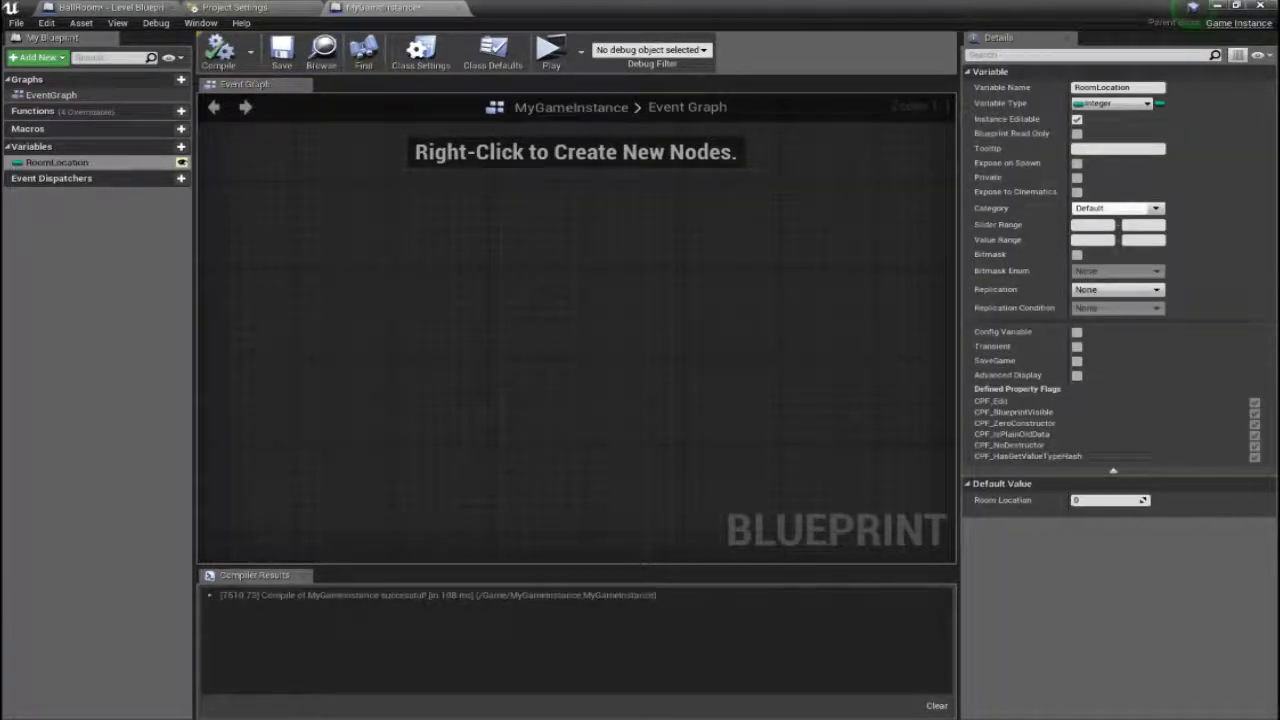
Step: Return to the main level editor and save all modified content, including MyGameInstance and the BallRoom level
{"action": "left_click", "coordinate": [1242, 7]}
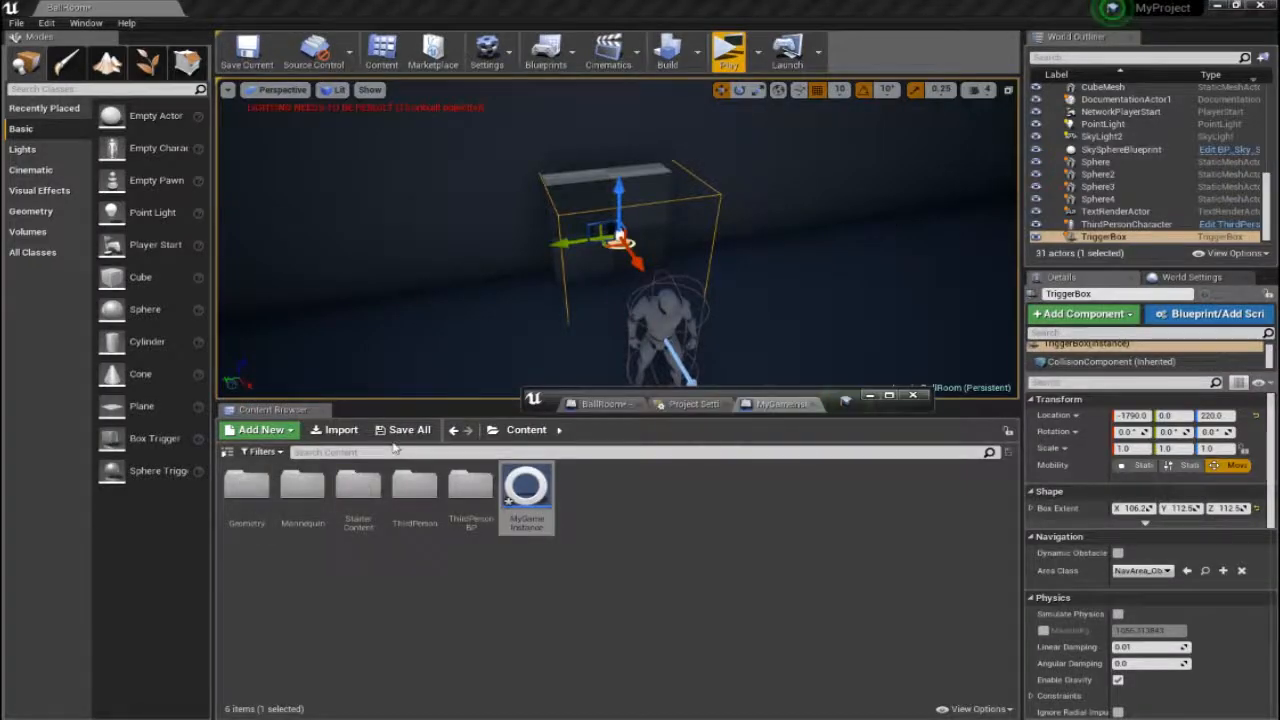
{"action": "left_click", "coordinate": [423, 430]}
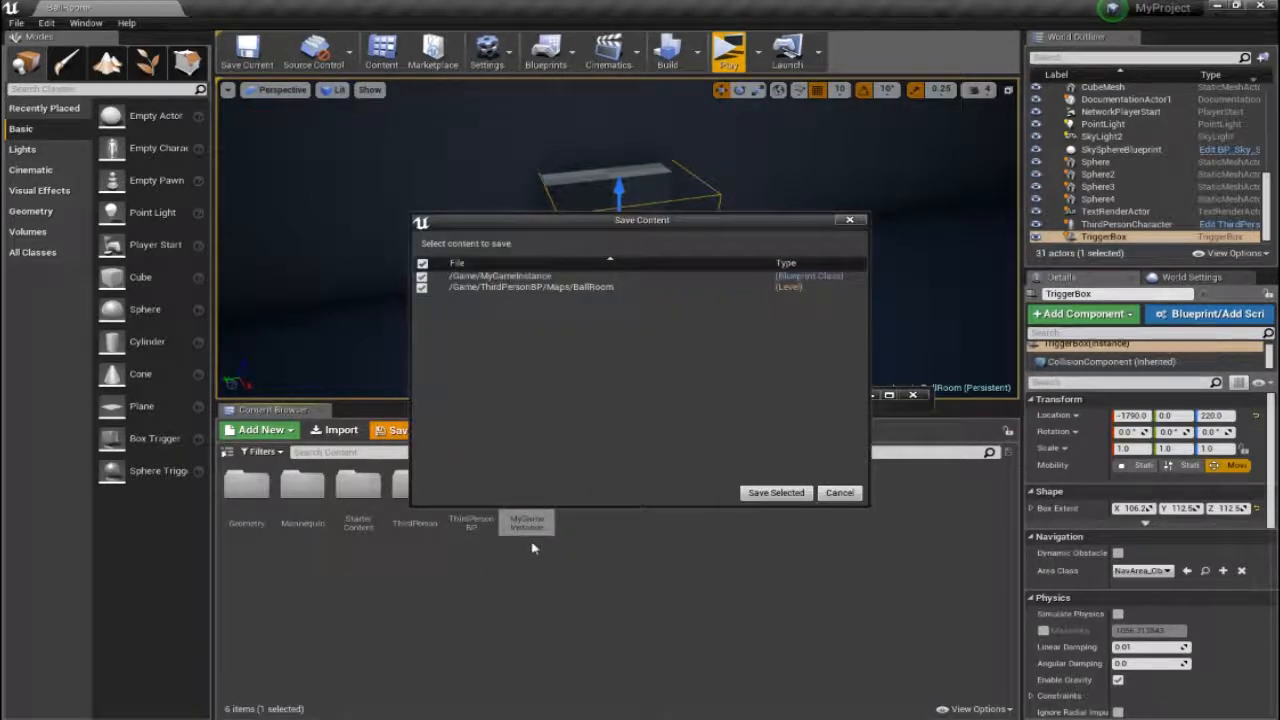
{"action": "left_click", "coordinate": [778, 493]}
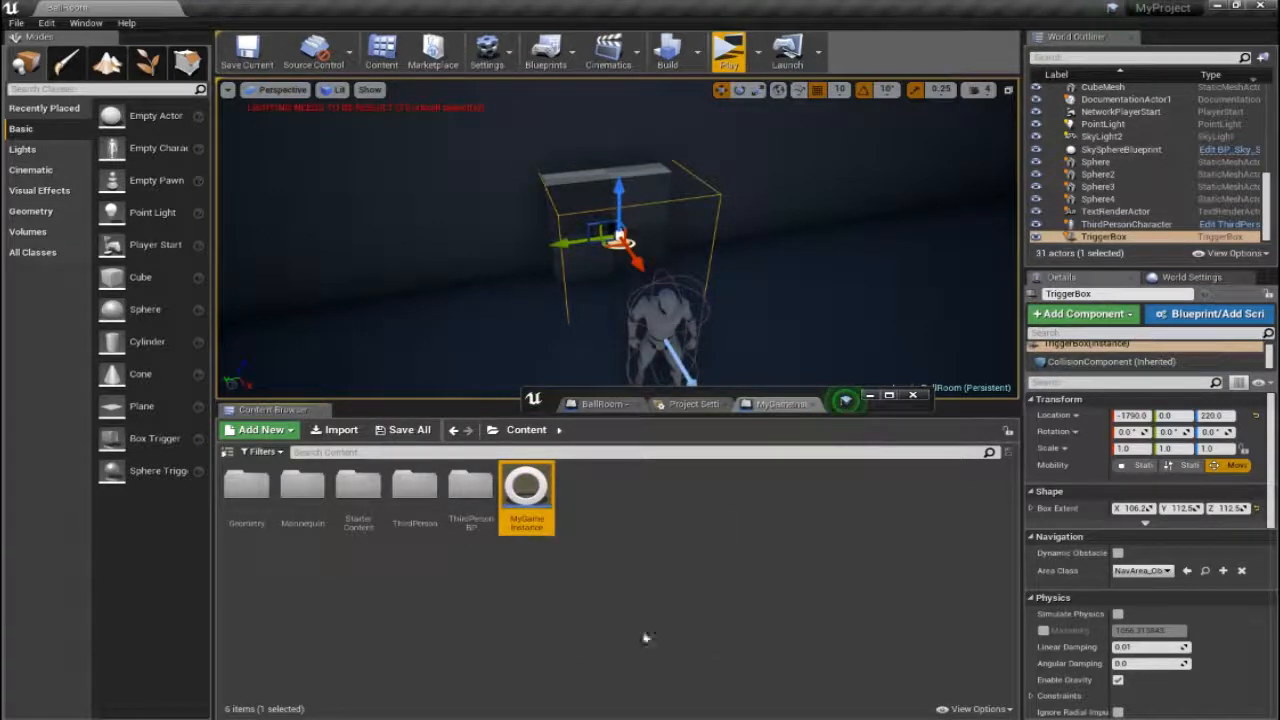
Step: Look through the Maps folder under ThirdPersonBP in the project content
{"action": "left_click", "coordinate": [405, 590]}
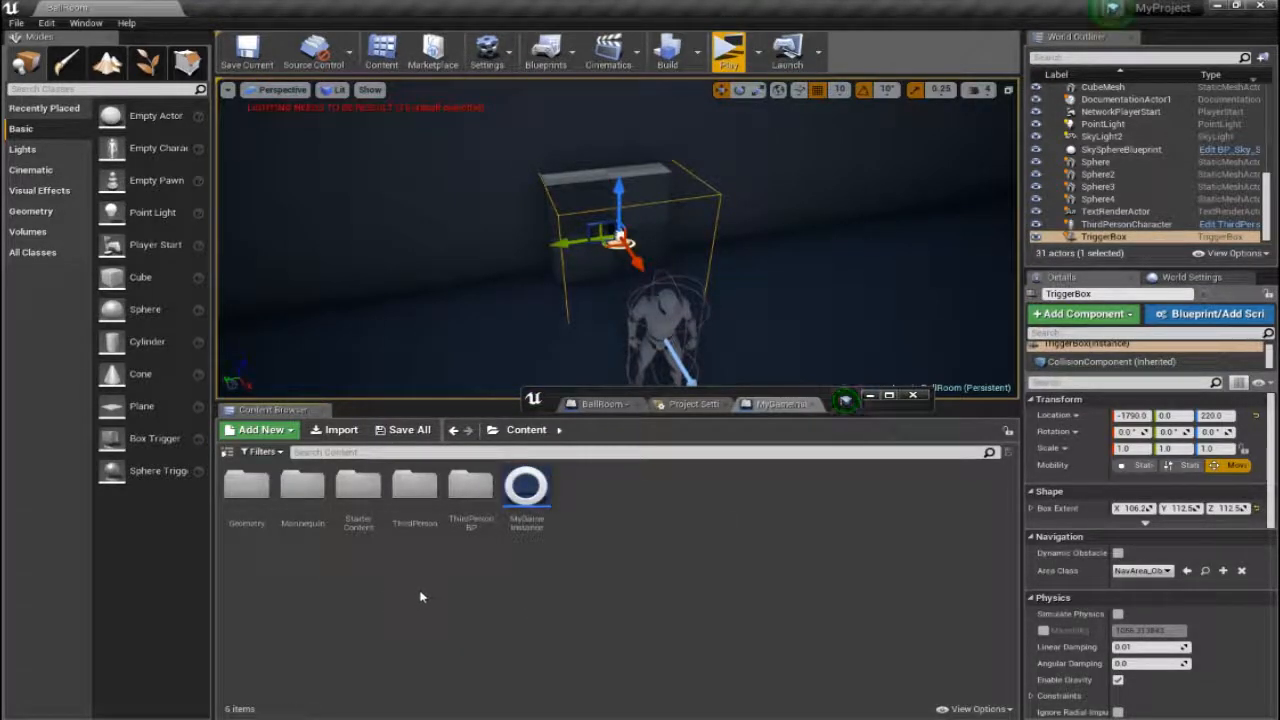
{"action": "double_click", "coordinate": [472, 485]}
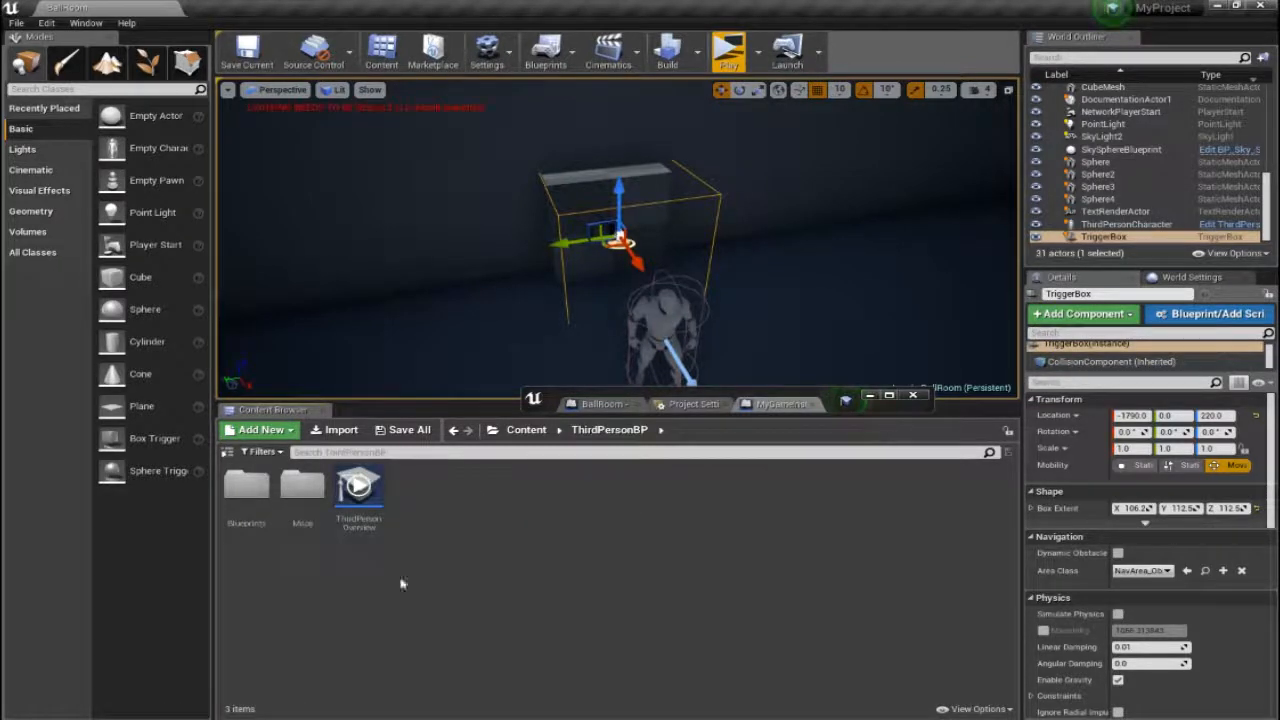
{"action": "double_click", "coordinate": [302, 487]}
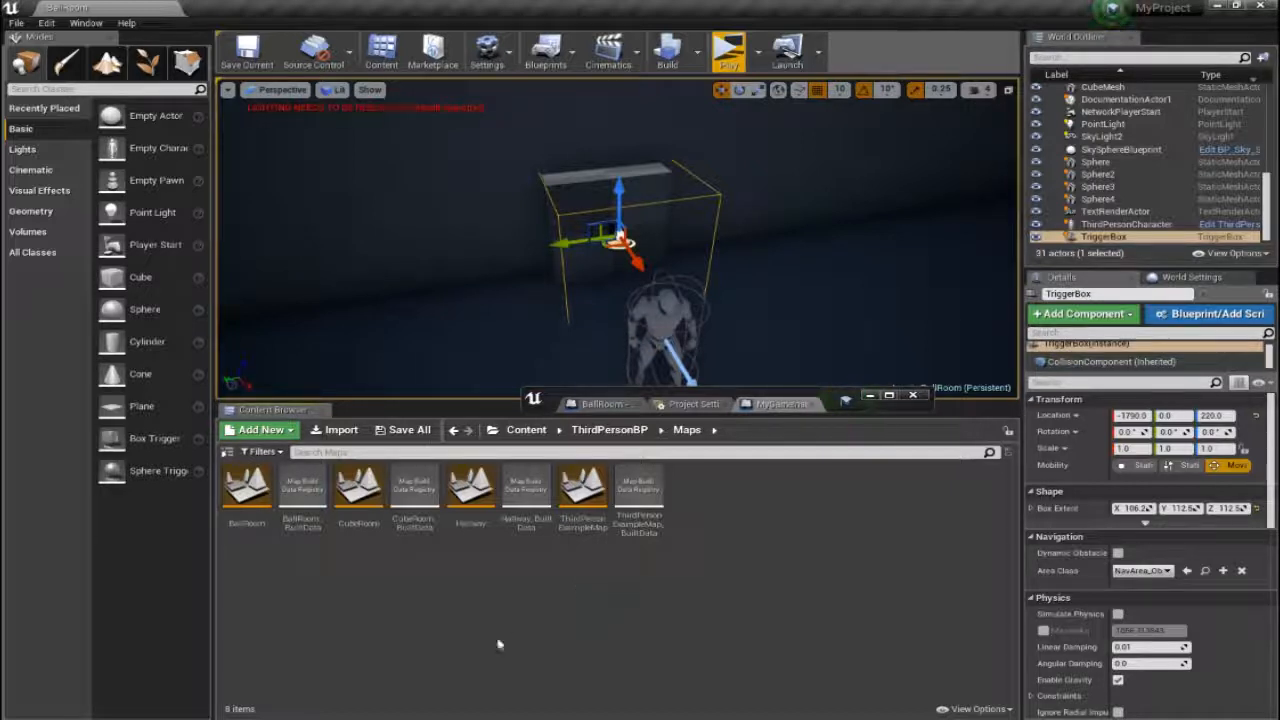
Step: Delete the RoomLocation variable from the BallRoom level blueprint
{"action": "right_click_drag", "start_coordinate": [584, 277], "coordinate": [680, 281]}
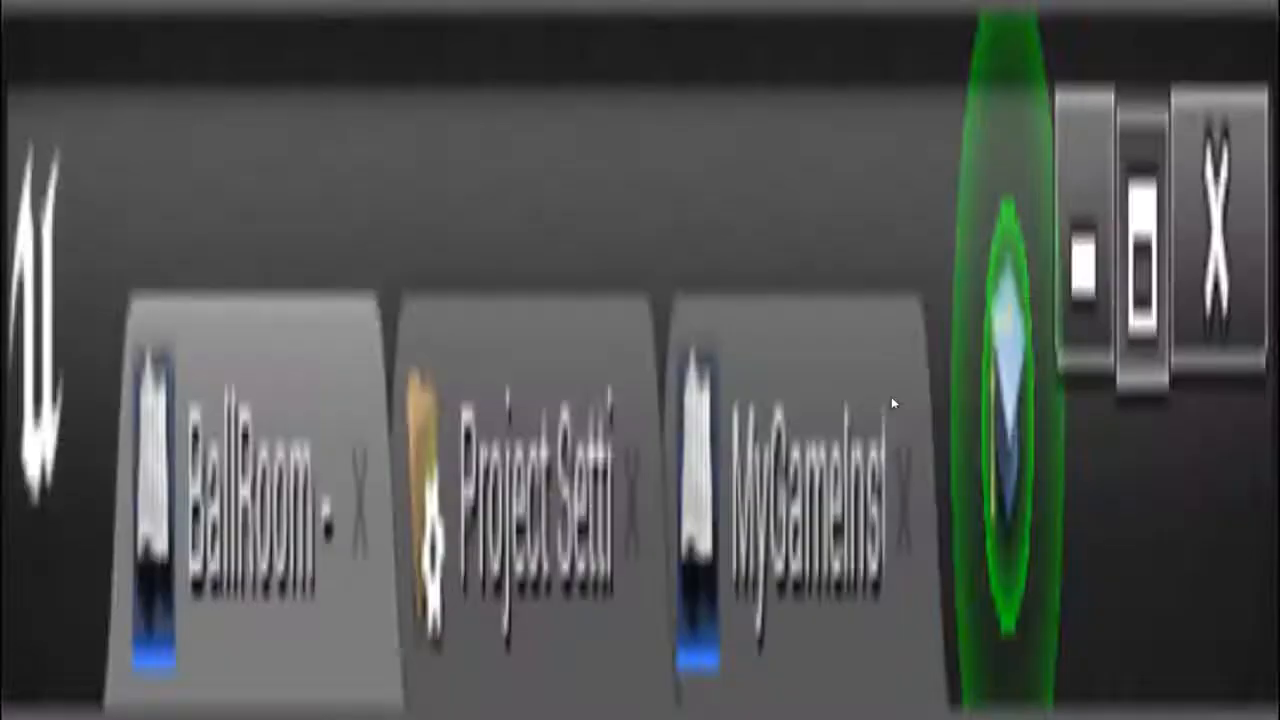
{"action": "left_click", "coordinate": [890, 397]}
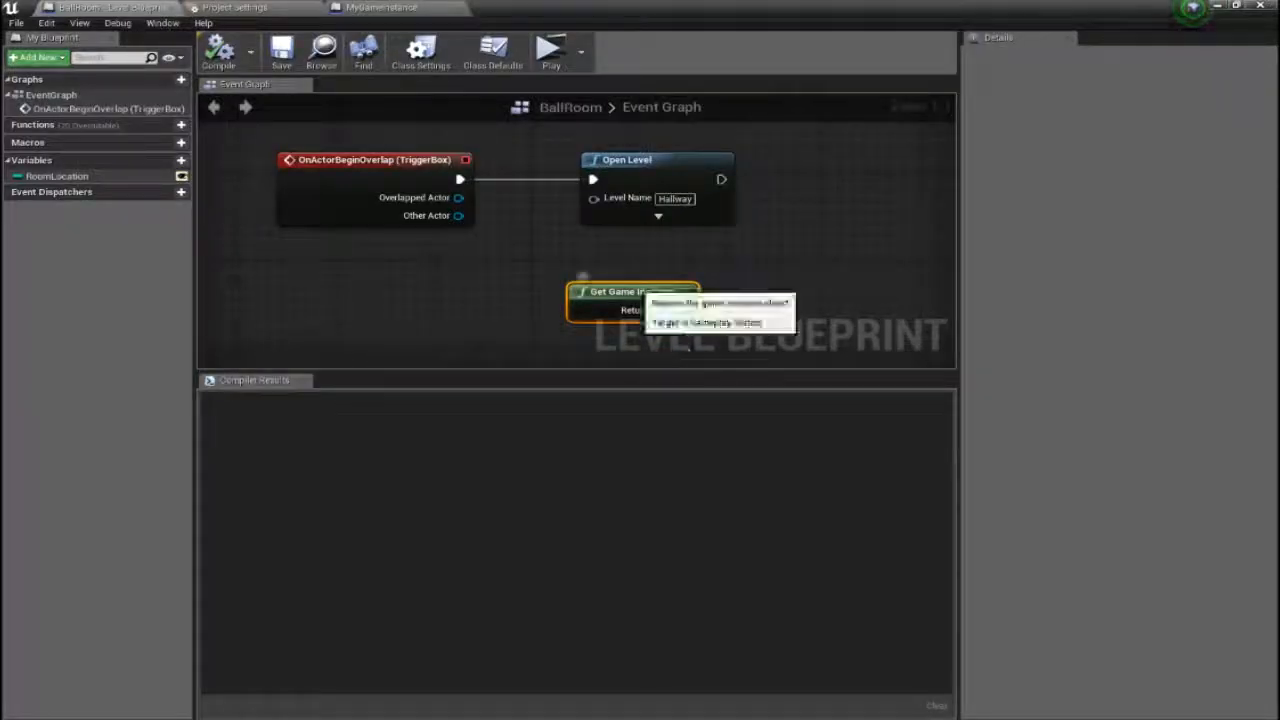
{"action": "left_click", "coordinate": [74, 176]}
{"action": "right_click", "coordinate": [74, 176]}
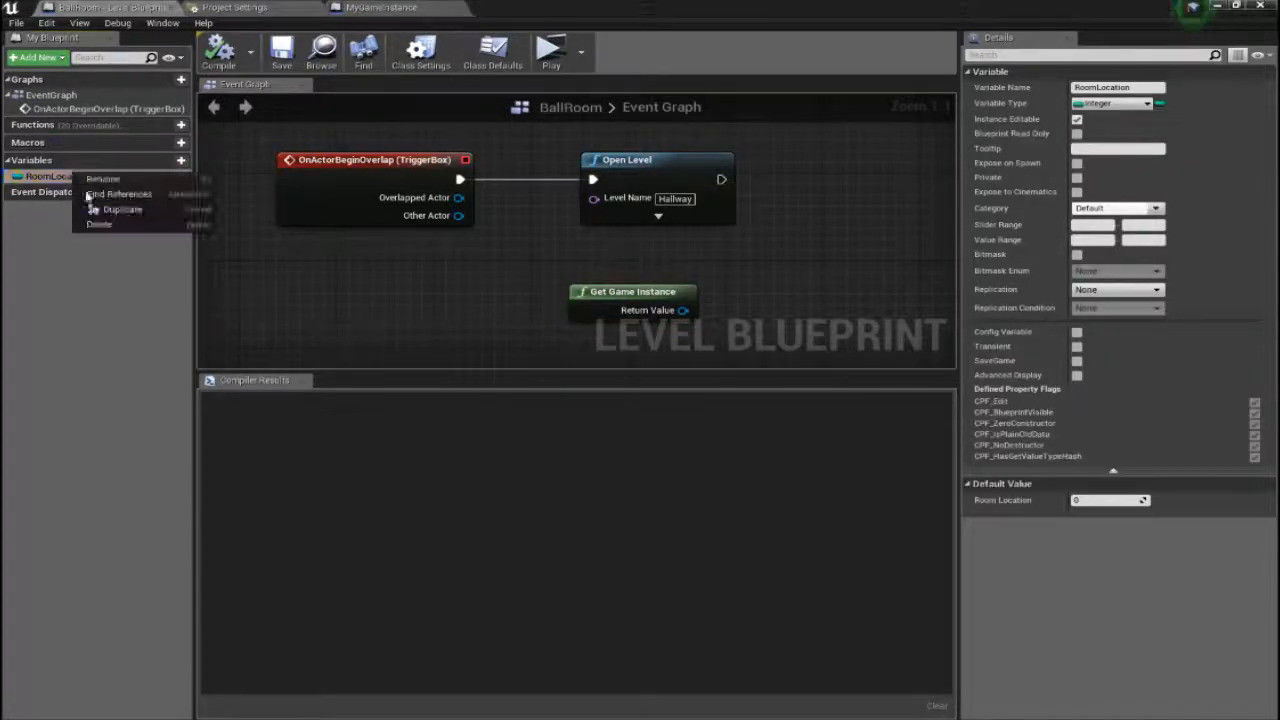
{"action": "left_click", "coordinate": [113, 224]}
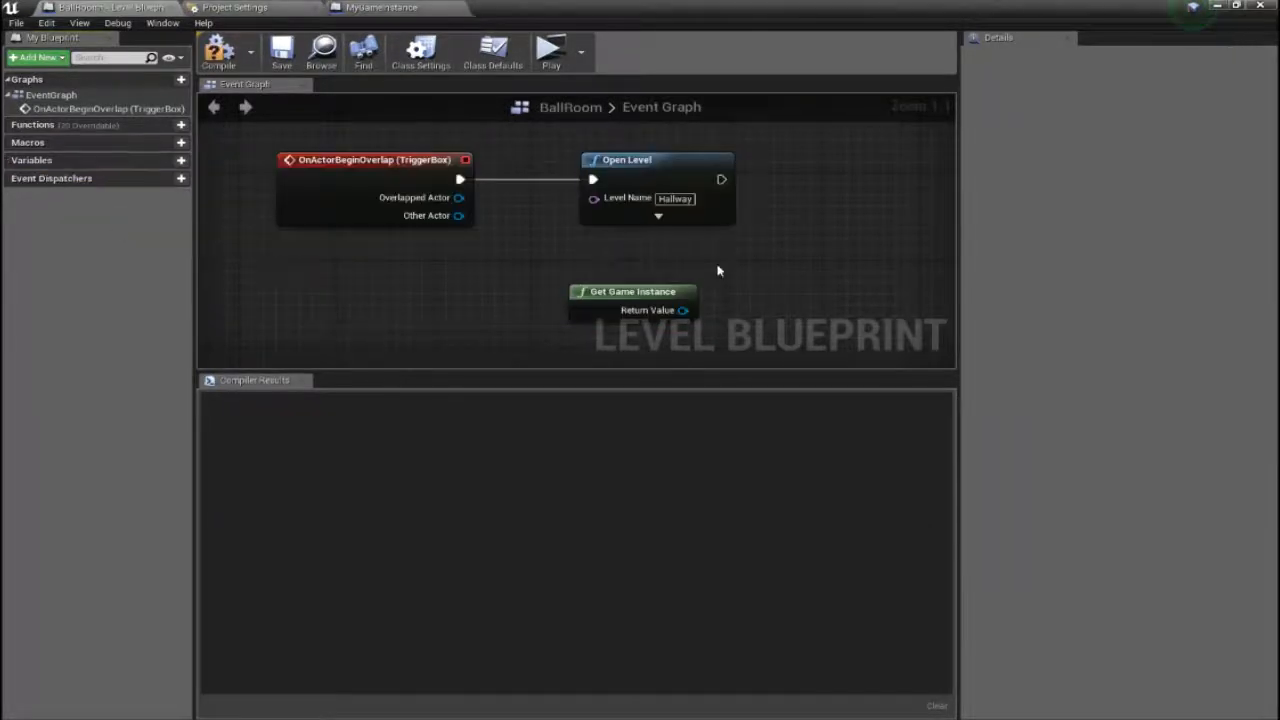
Step: Add a Cast To MyGameInstance node to the BallRoom event graph
{"action": "right_click", "coordinate": [740, 270]}
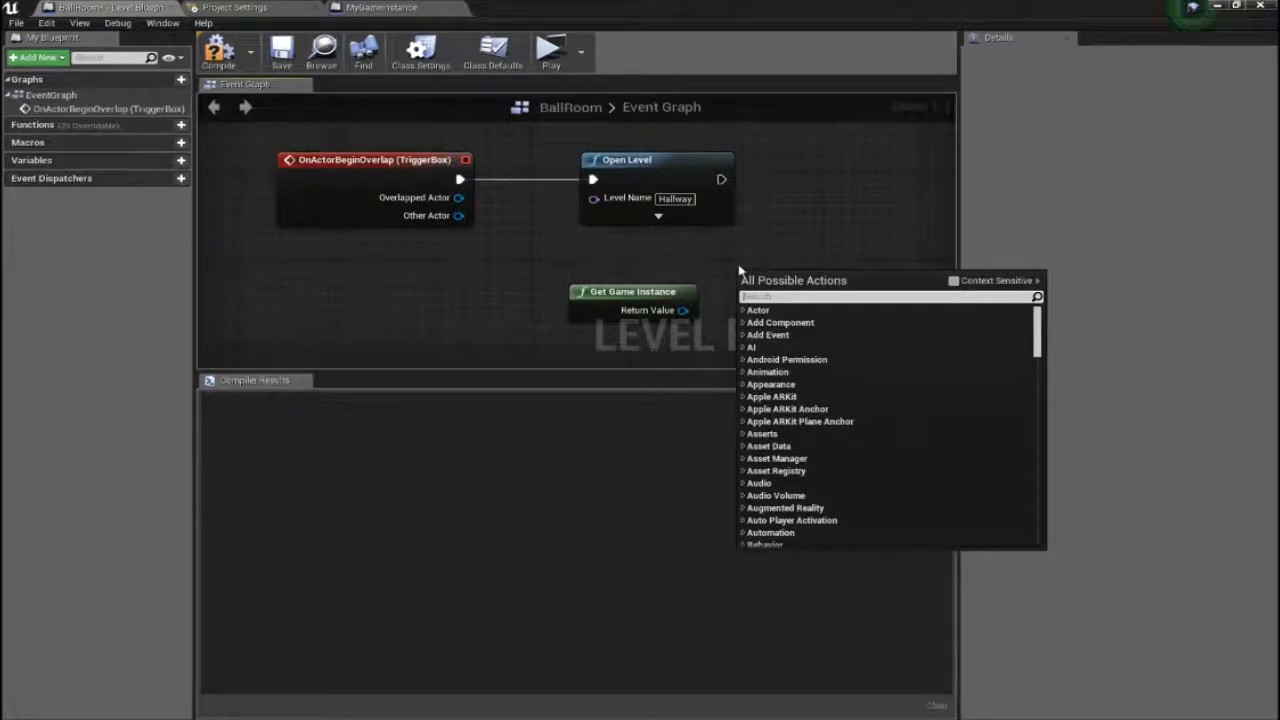
{"action": "type", "text": "cast to"}
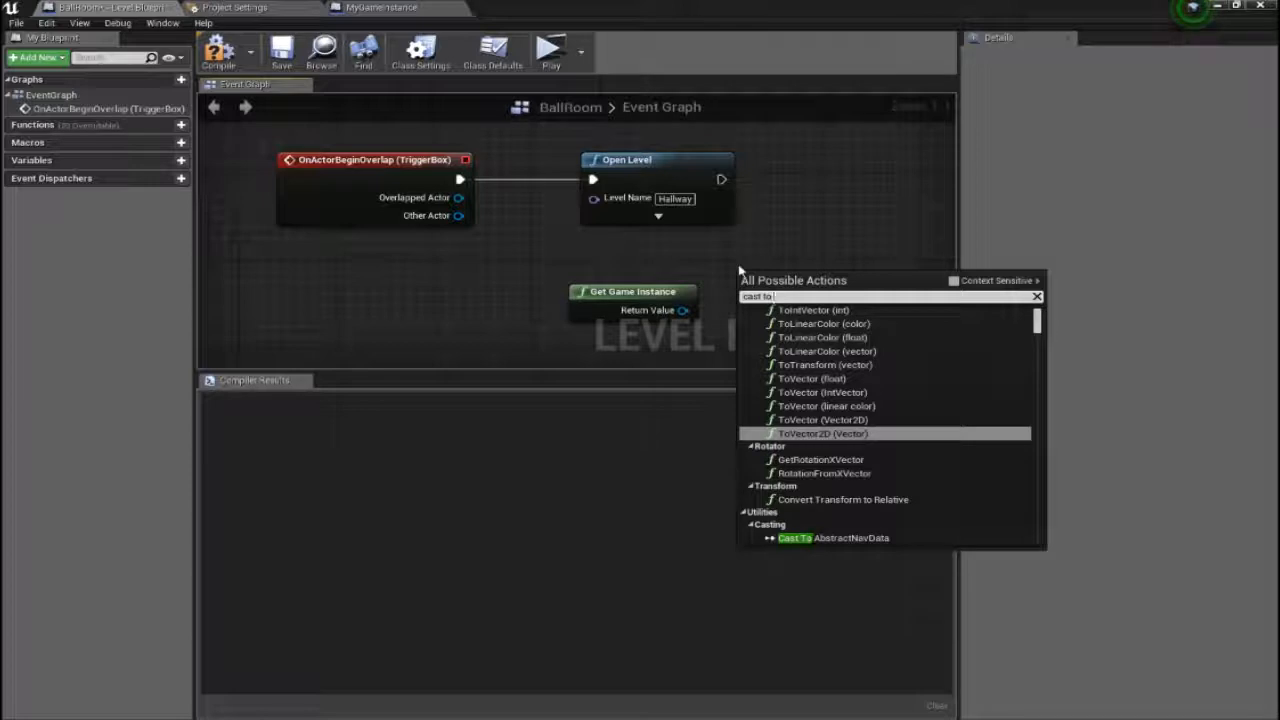
{"action": "type", "text": " m"}
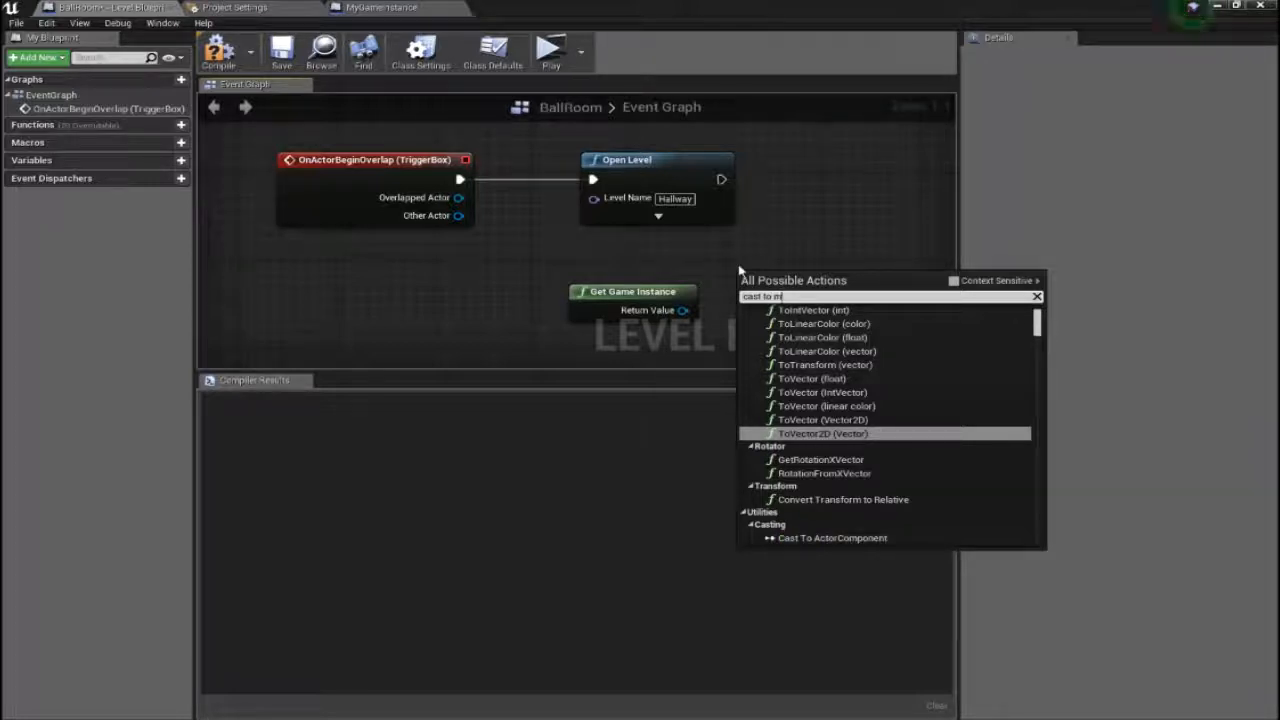
{"action": "key", "text": "BackSpace"}
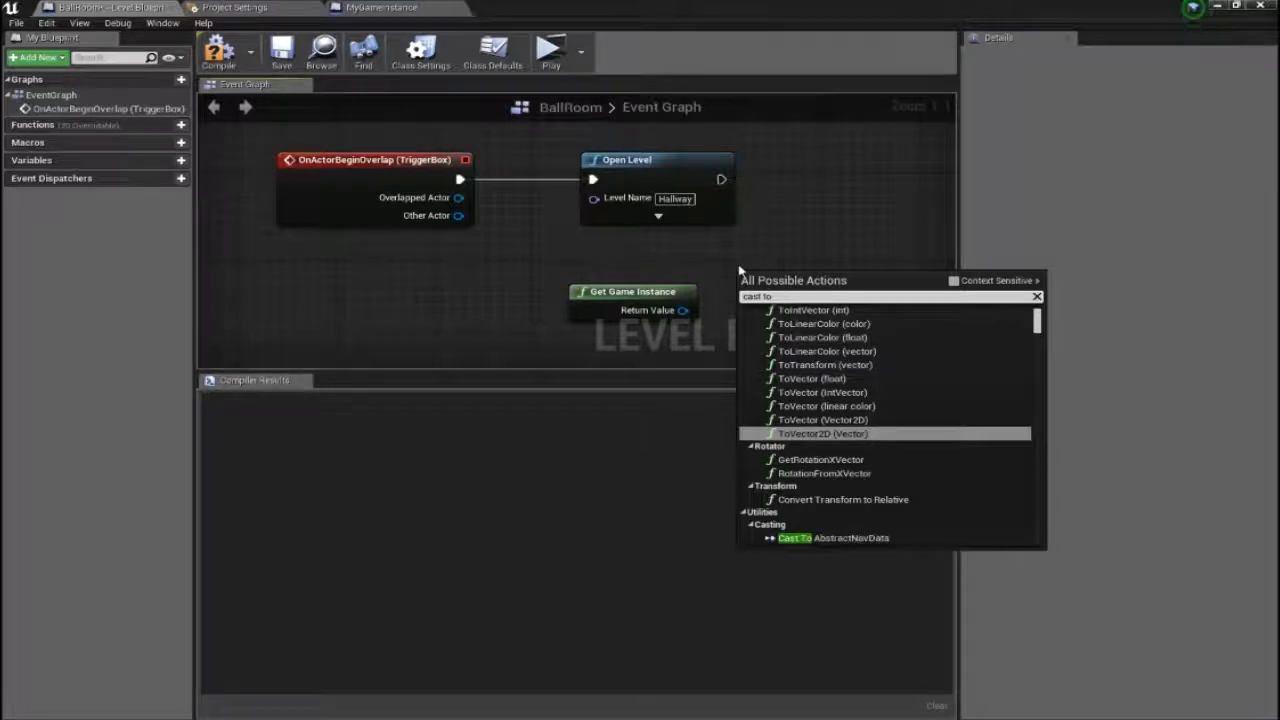
{"action": "type", "text": "my"}
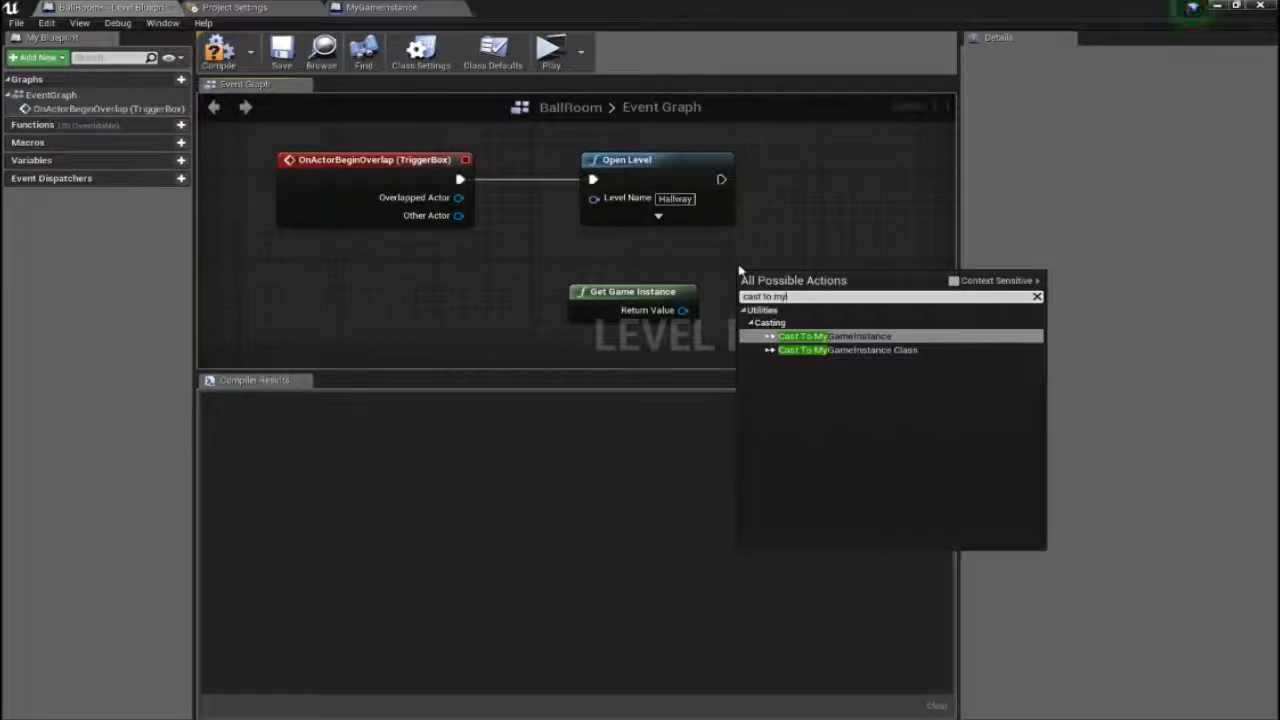
{"action": "left_click", "coordinate": [880, 340]}
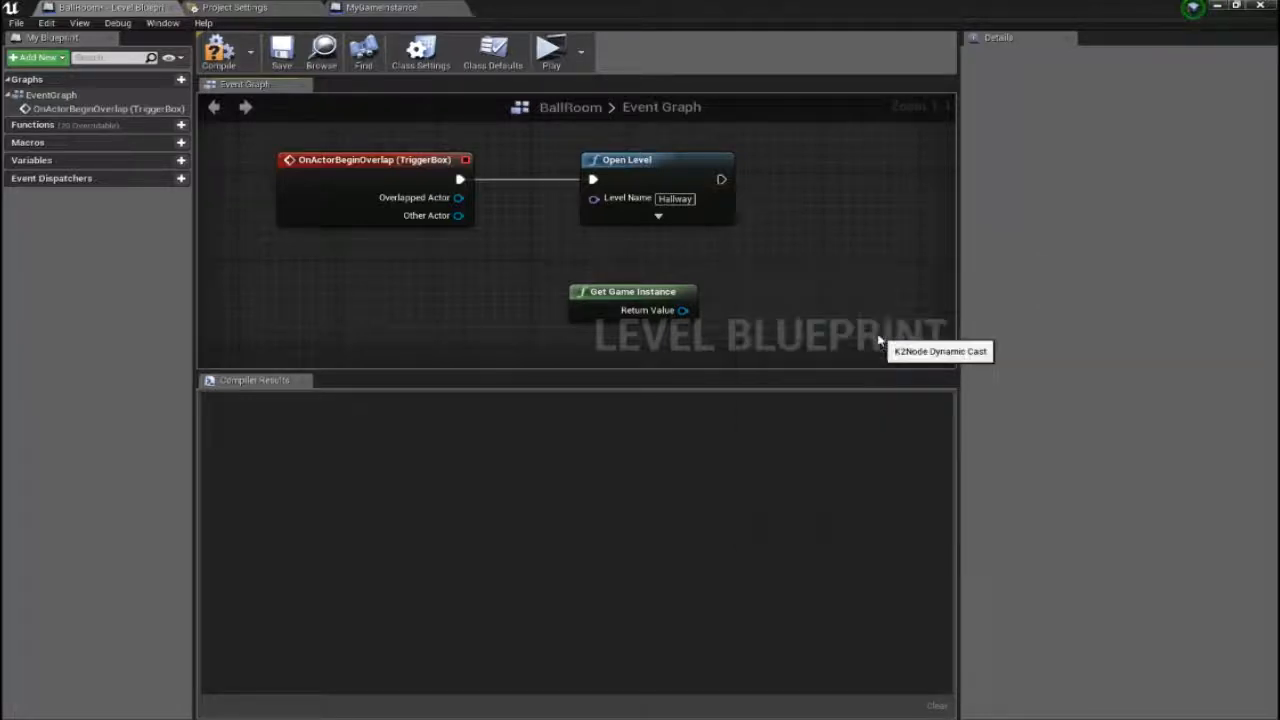
Step: Delete the Get Game Instance node and place the Cast To MyGameInstance node directly beneath Open Level
{"action": "left_click_drag", "start_coordinate": [596, 302], "coordinate": [408, 320]}
{"action": "key", "text": "Delete"}
{"action": "left_click_drag", "start_coordinate": [749, 285], "coordinate": [661, 280]}
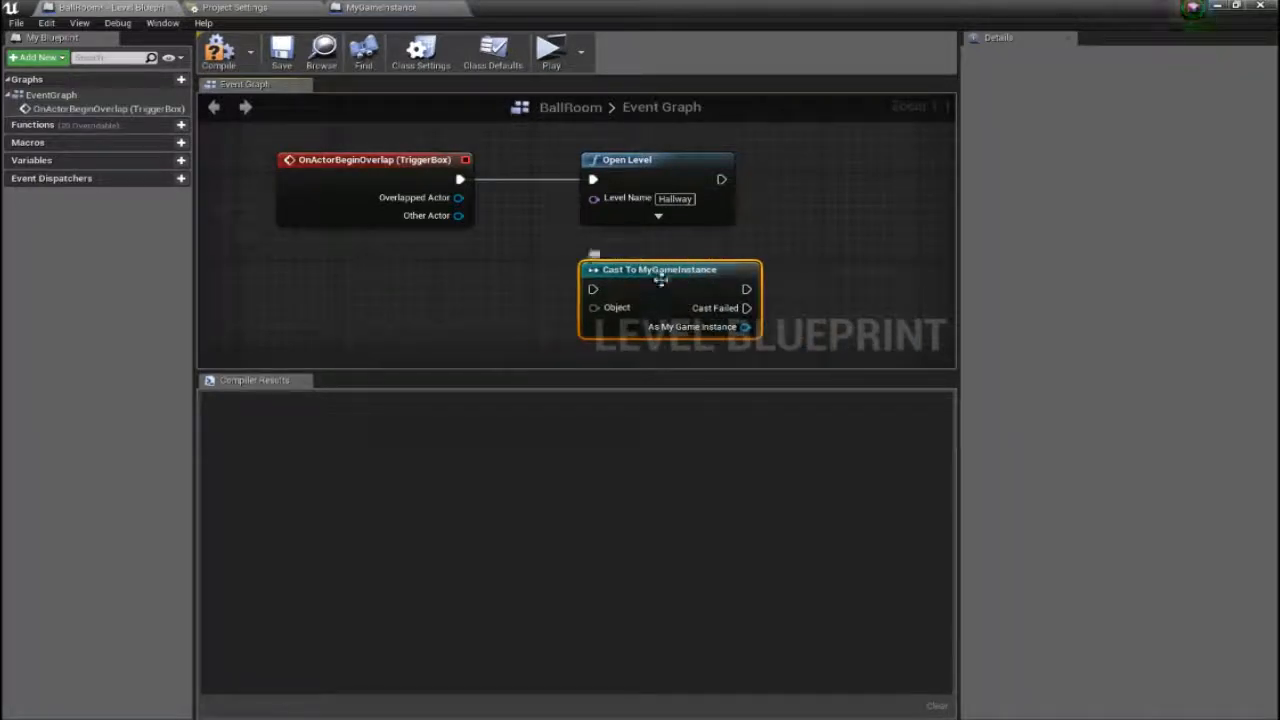
Step: Review the MyGameInstance blueprint, the Maps & Modes project settings and the MyGameInstance asset in the Content folder, and return to the BallRoom level blueprint
{"action": "right_click_drag", "start_coordinate": [662, 285], "coordinate": [666, 288]}
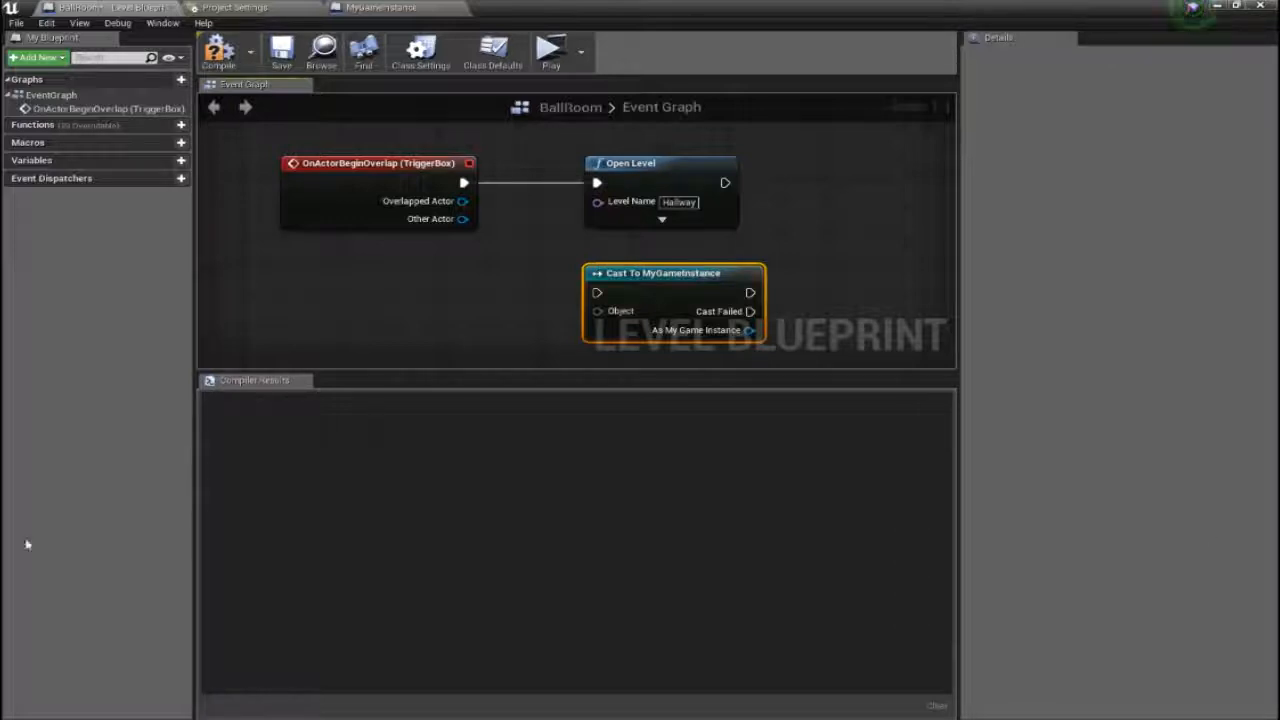
{"action": "key", "text": "alt+Tab"}
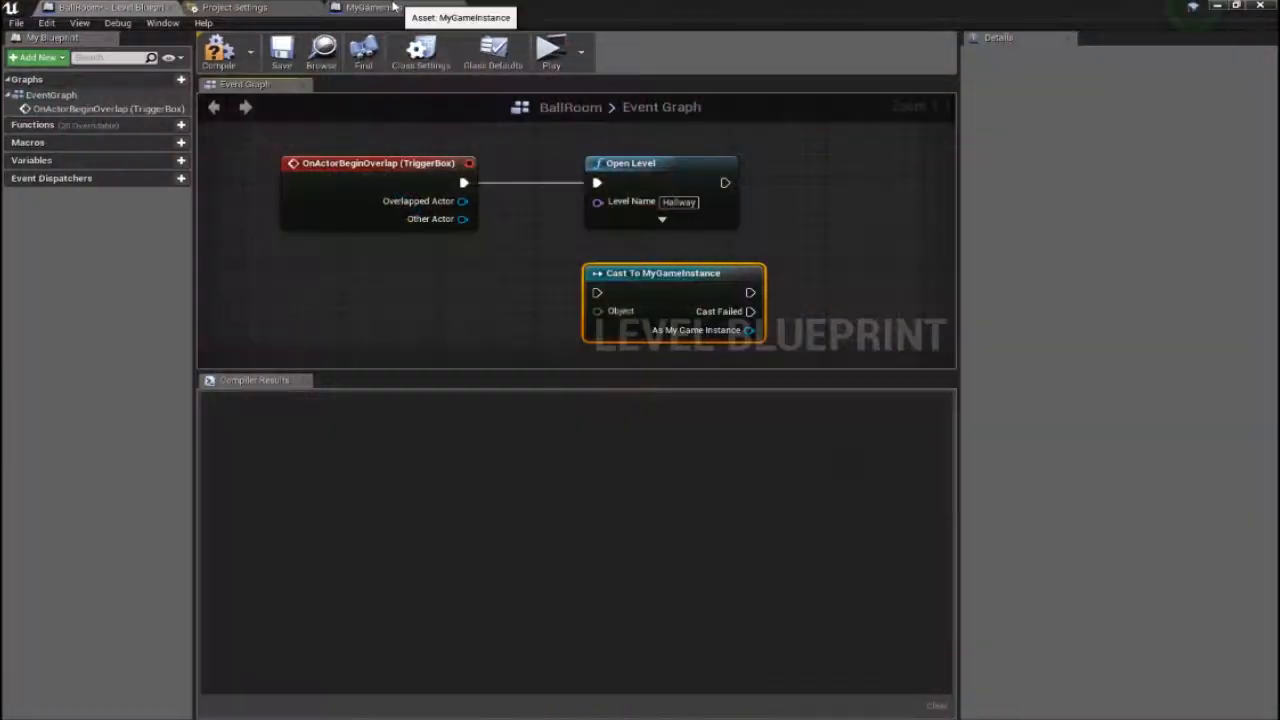
{"action": "left_click", "coordinate": [390, 7]}
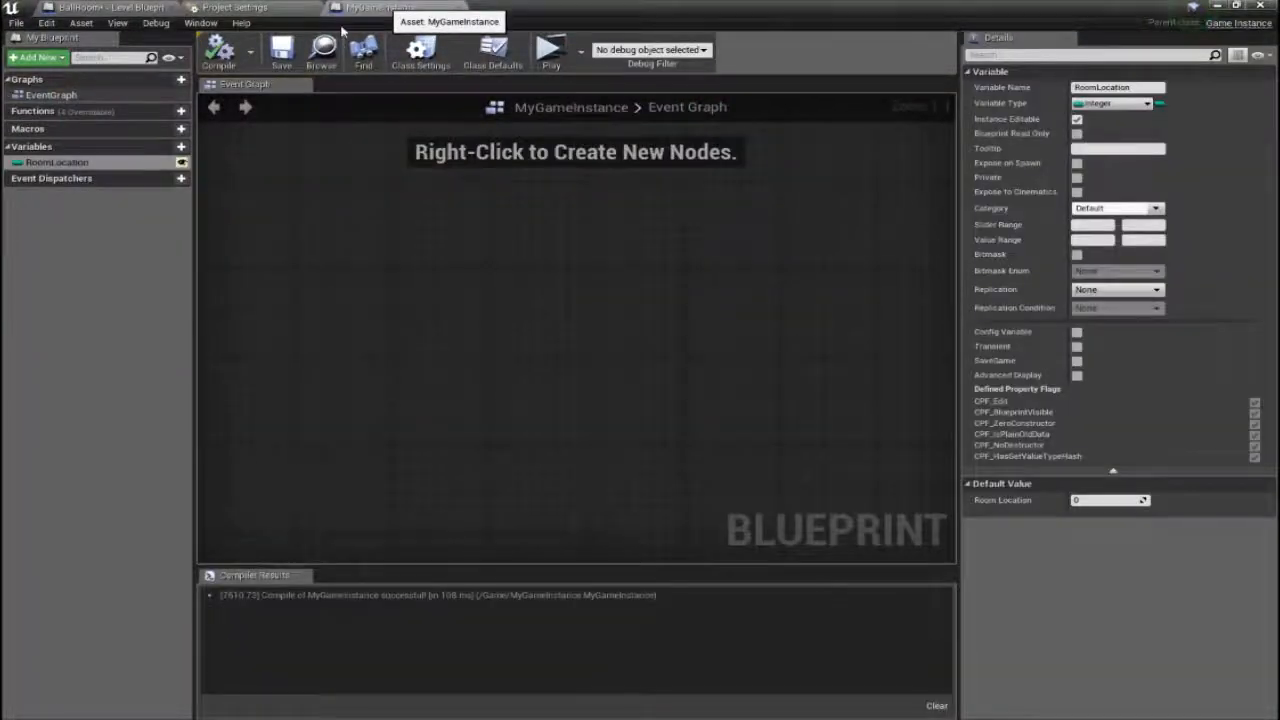
{"action": "left_click", "coordinate": [244, 9]}
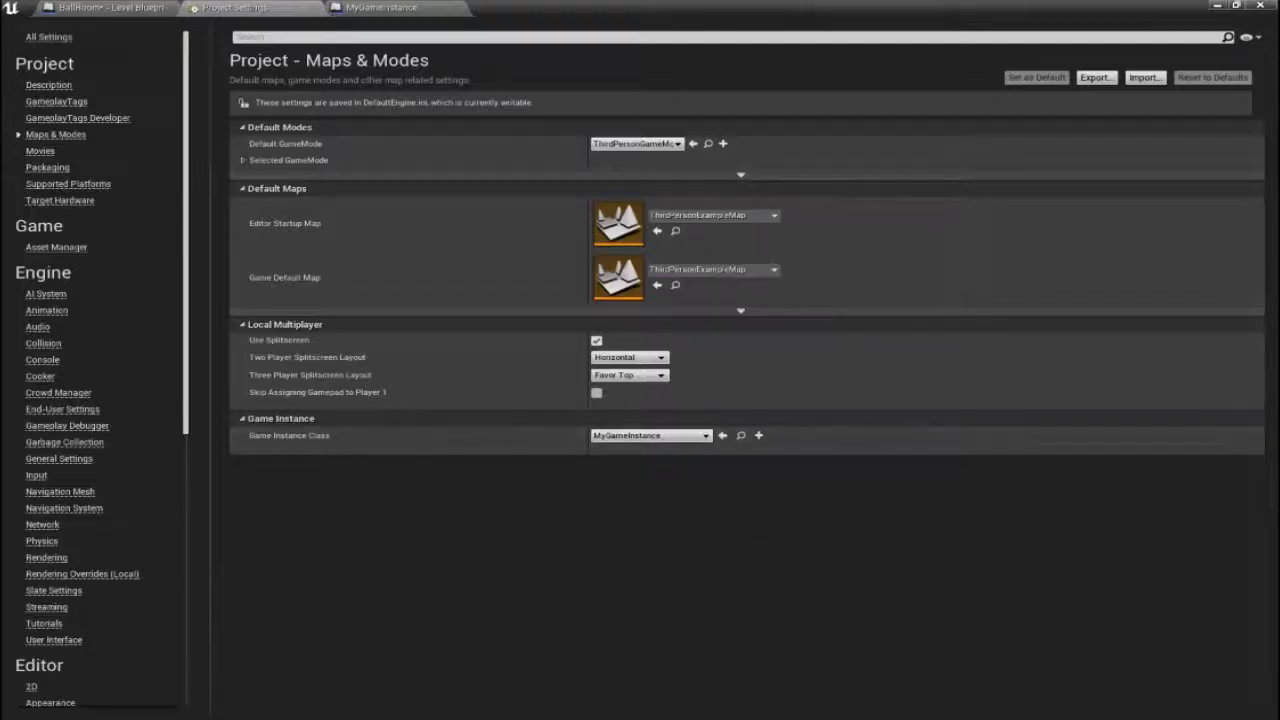
{"action": "left_click", "coordinate": [1217, 5]}
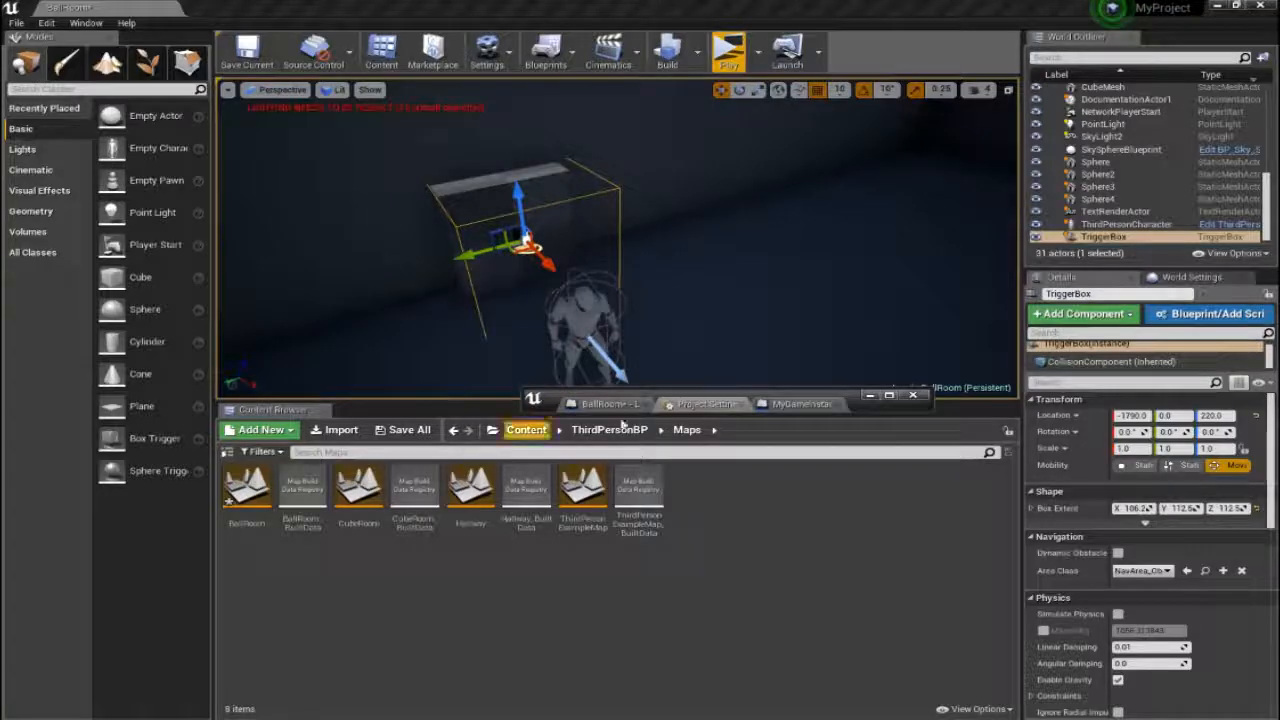
{"action": "left_click", "coordinate": [526, 429]}
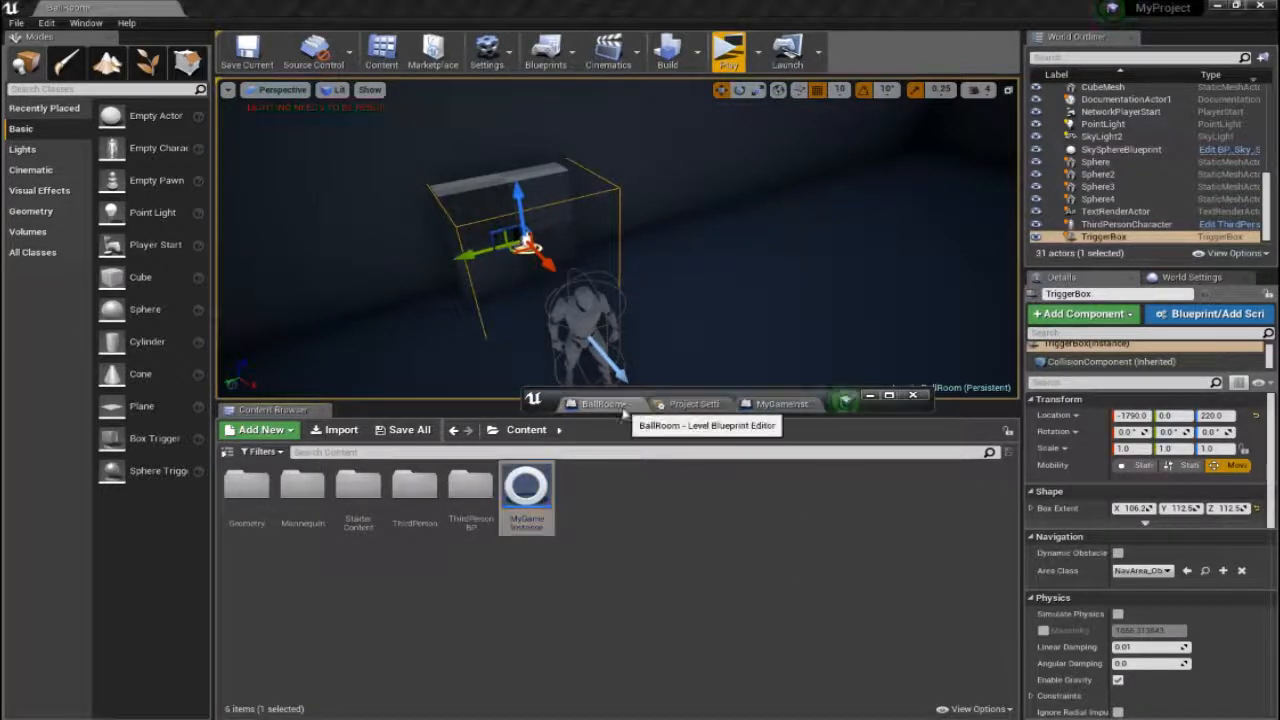
{"action": "left_click", "coordinate": [890, 397]}
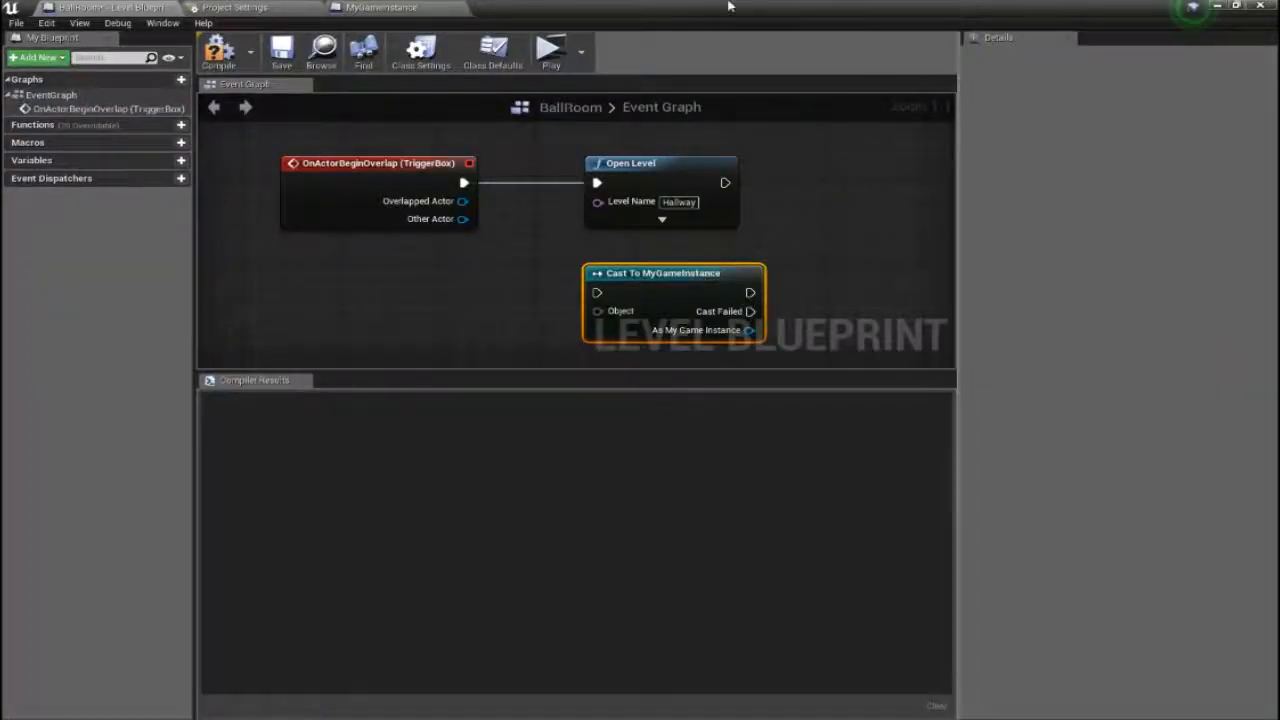
Step: Compile the BallRoom level blueprint and connect the OnActorBeginOverlap execution output to Cast To MyGameInstance instead of Open Level
{"action": "left_click", "coordinate": [219, 52]}
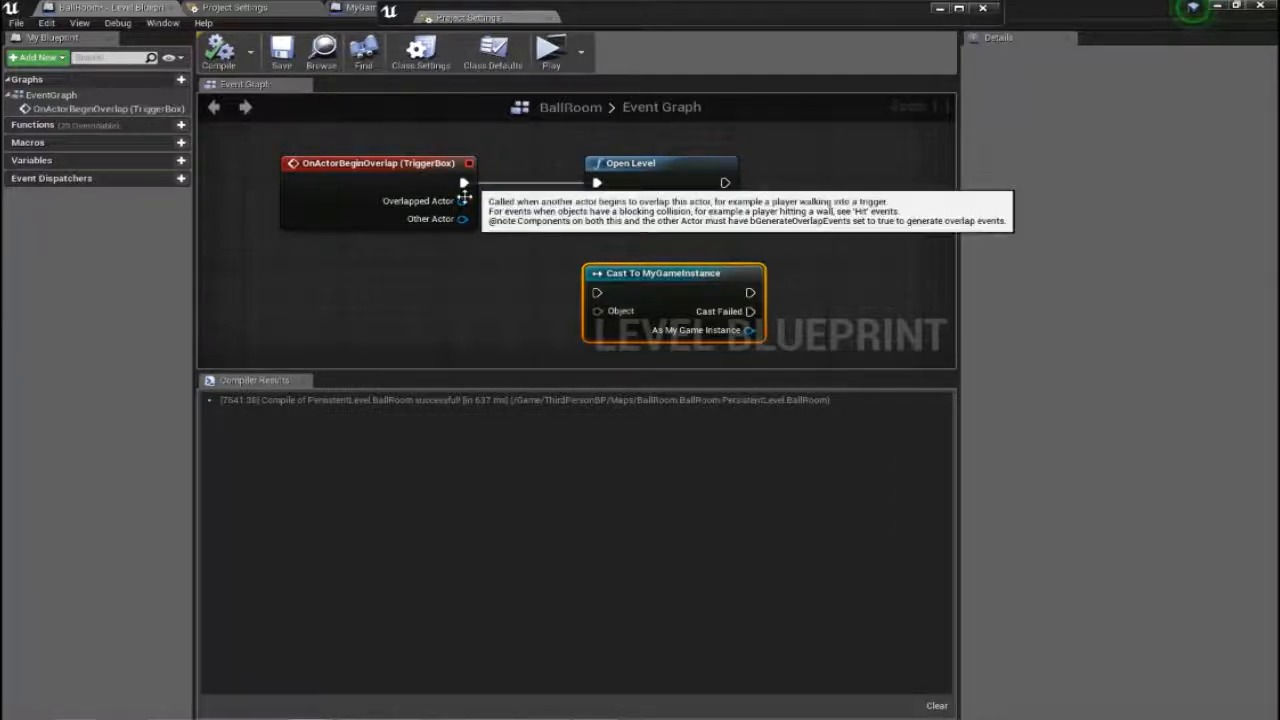
{"action": "left_click_drag", "start_coordinate": [464, 183], "coordinate": [597, 292]}
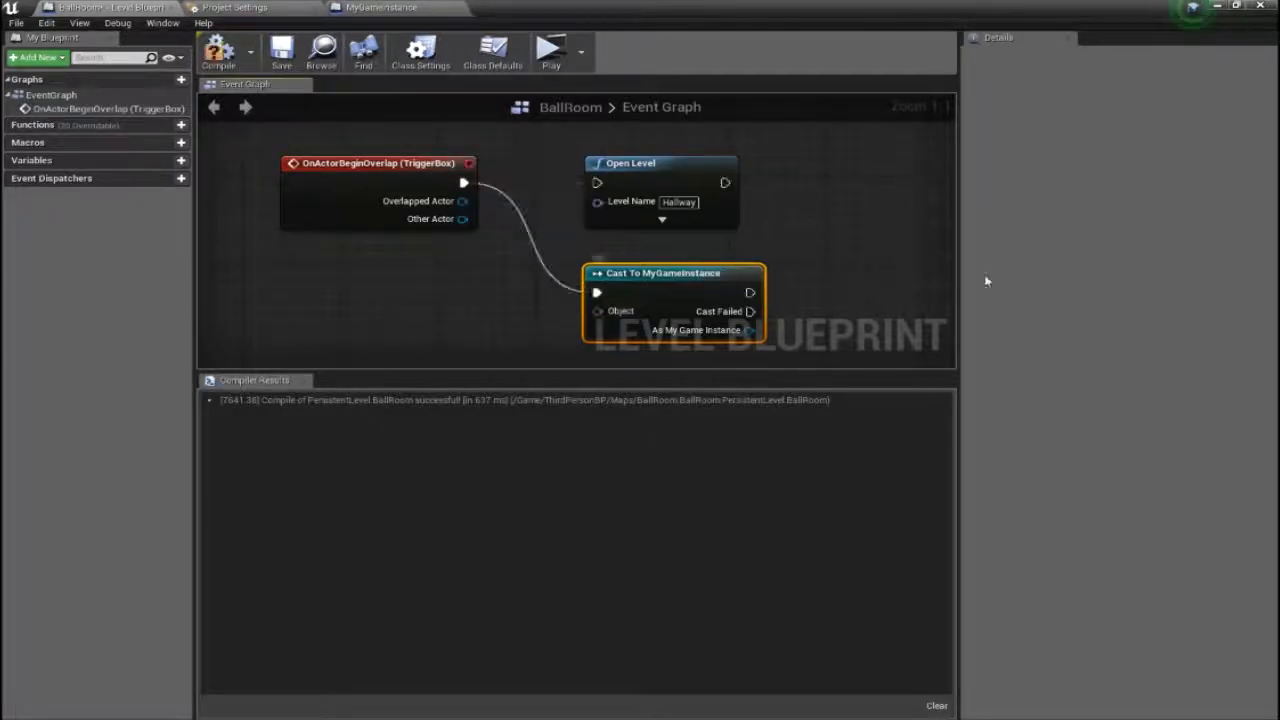
{"action": "right_click_drag", "start_coordinate": [866, 266], "coordinate": [866, 236]}
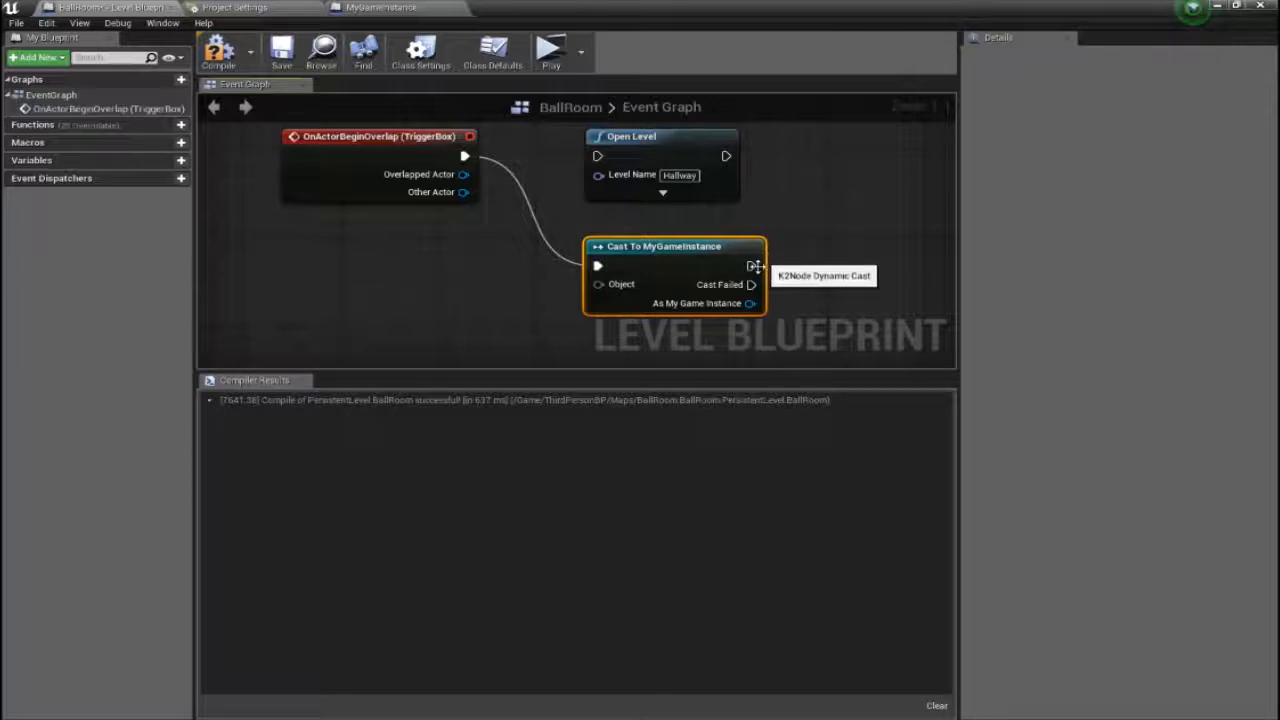
{"action": "left_click_drag", "start_coordinate": [750, 266], "coordinate": [832, 285]}
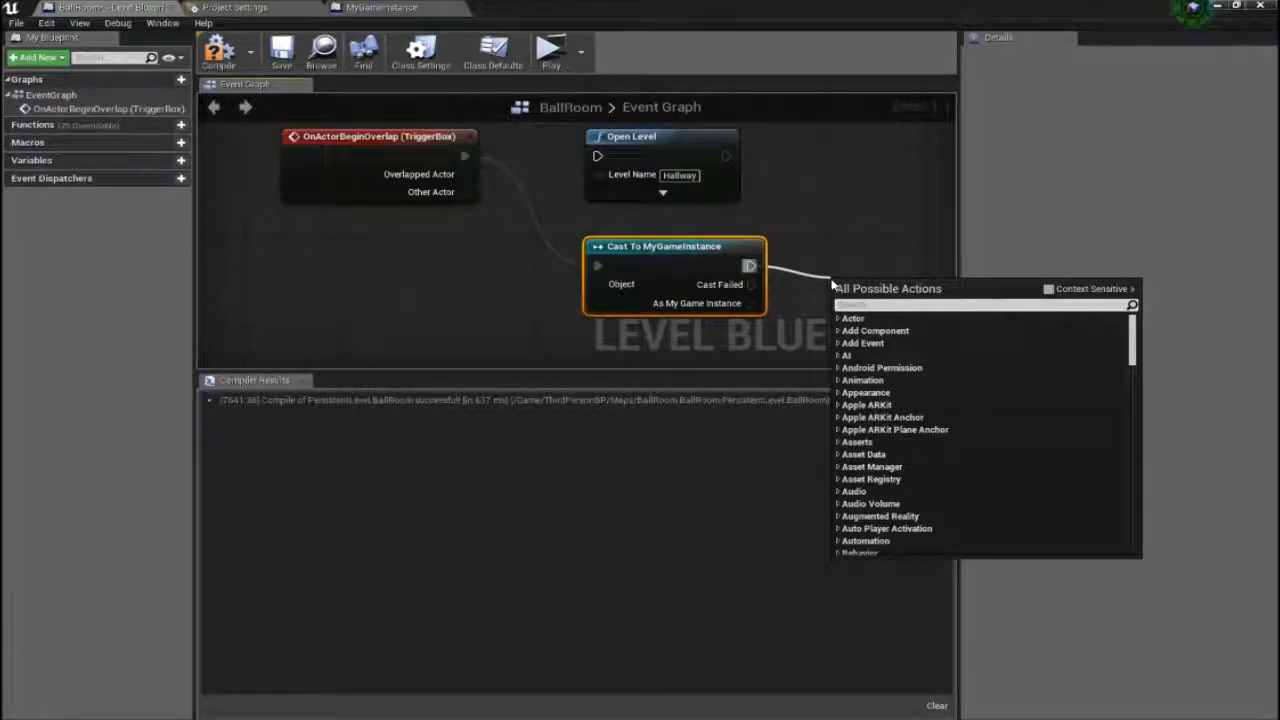
{"action": "type", "text": "Set"}
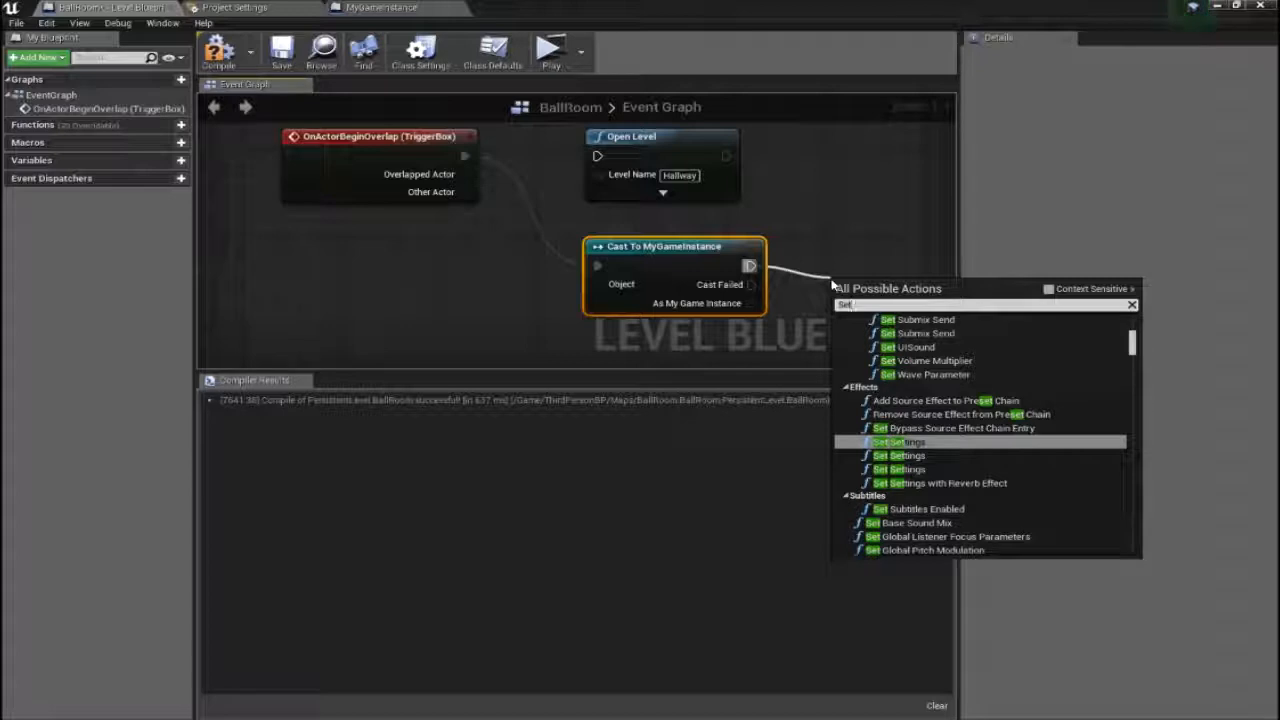
{"action": "key", "text": "Down"}
{"action": "key", "text": "Down"}
{"action": "key", "text": "Down"}
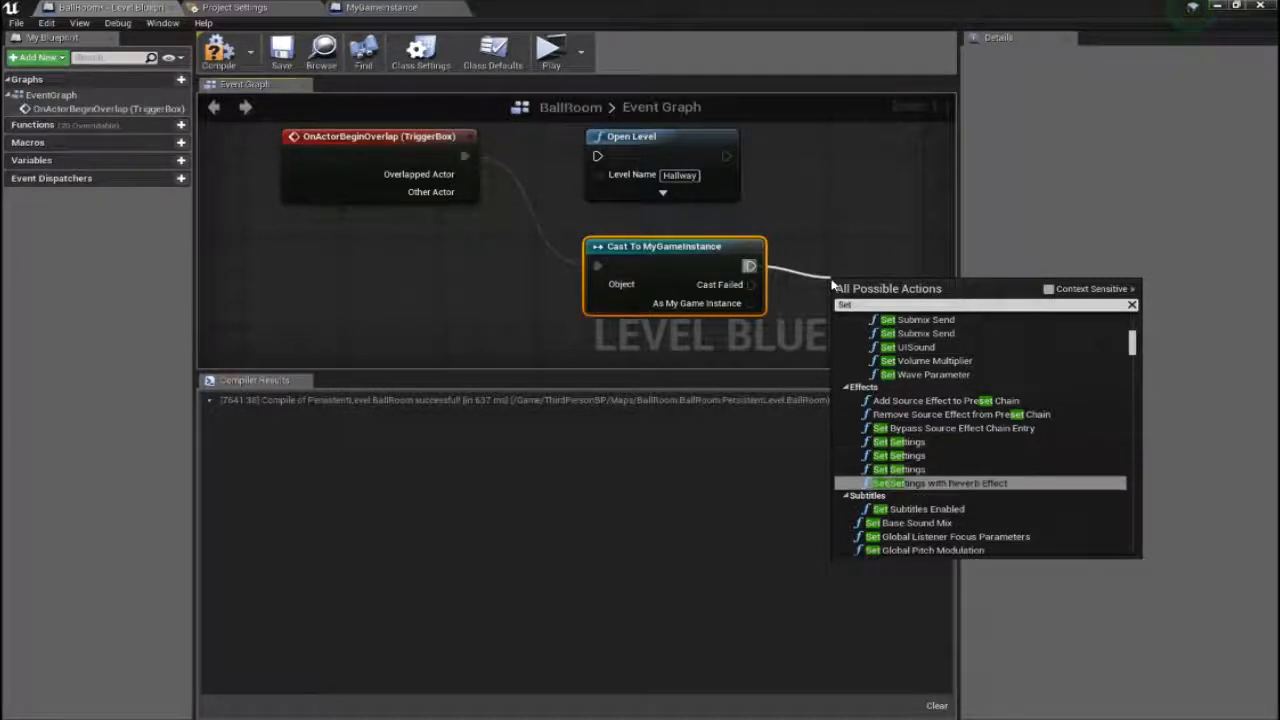
{"action": "key", "text": "Down"}
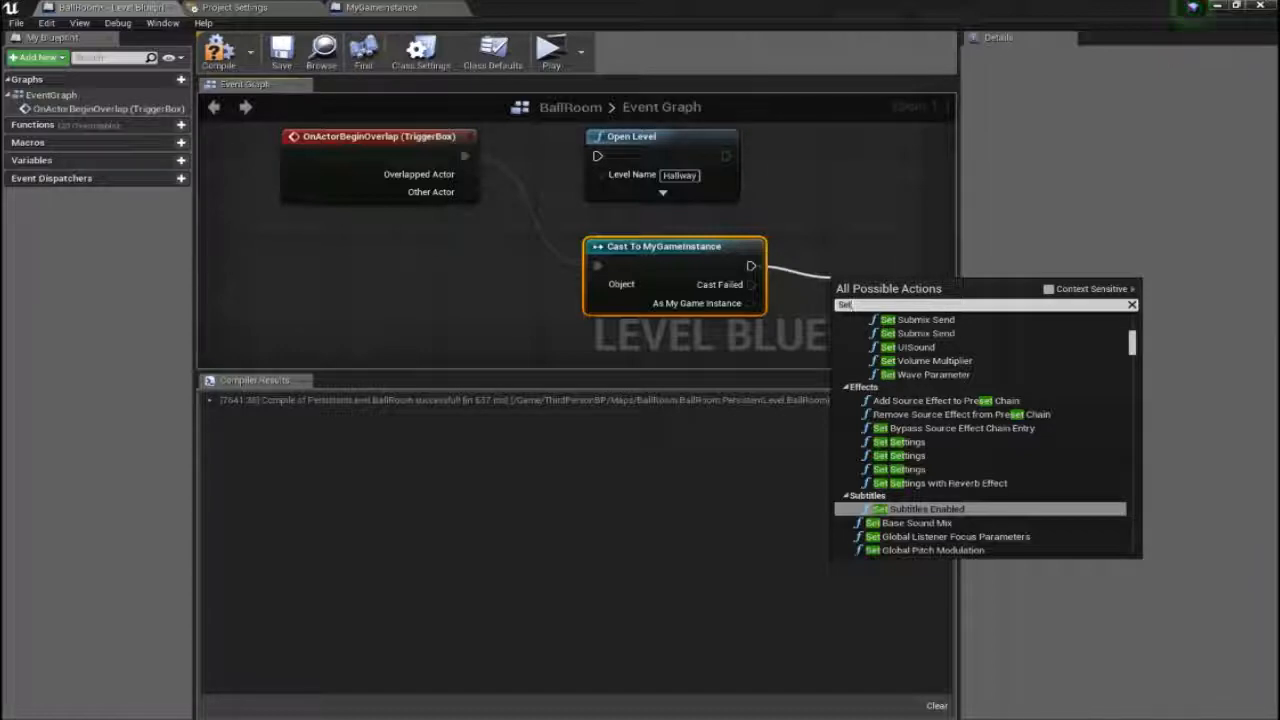
{"action": "key", "text": "Escape"}
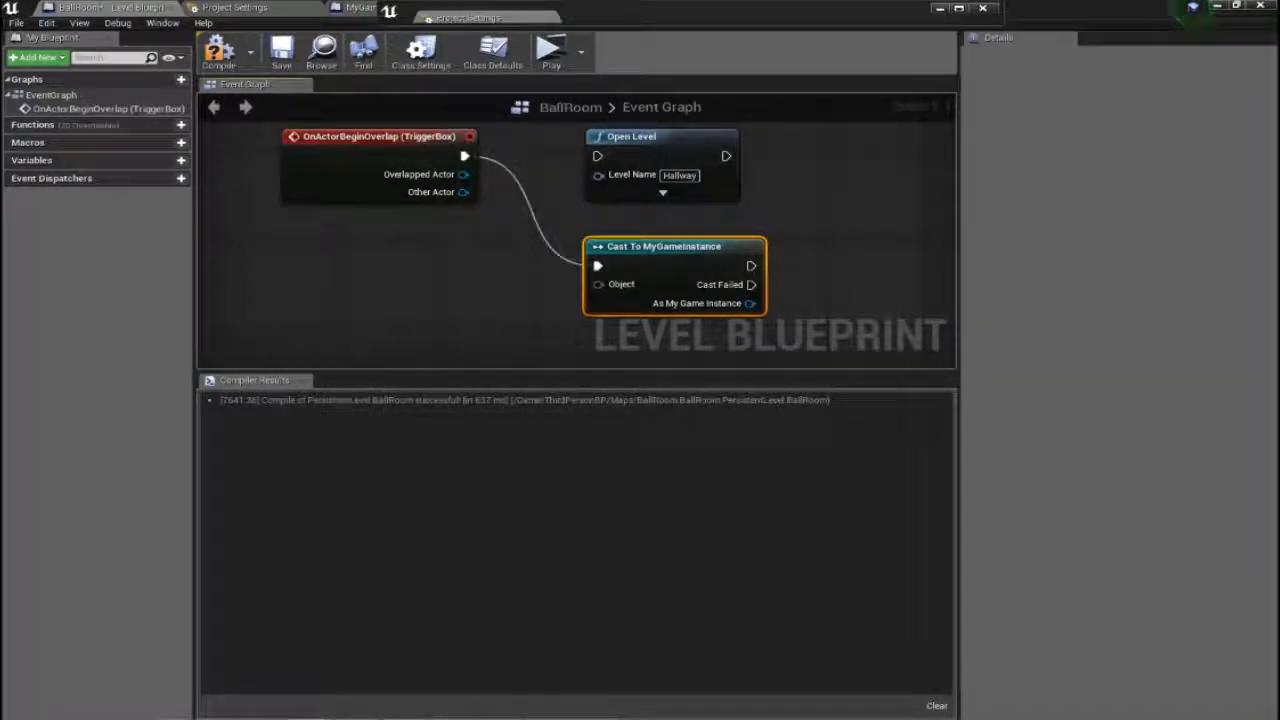